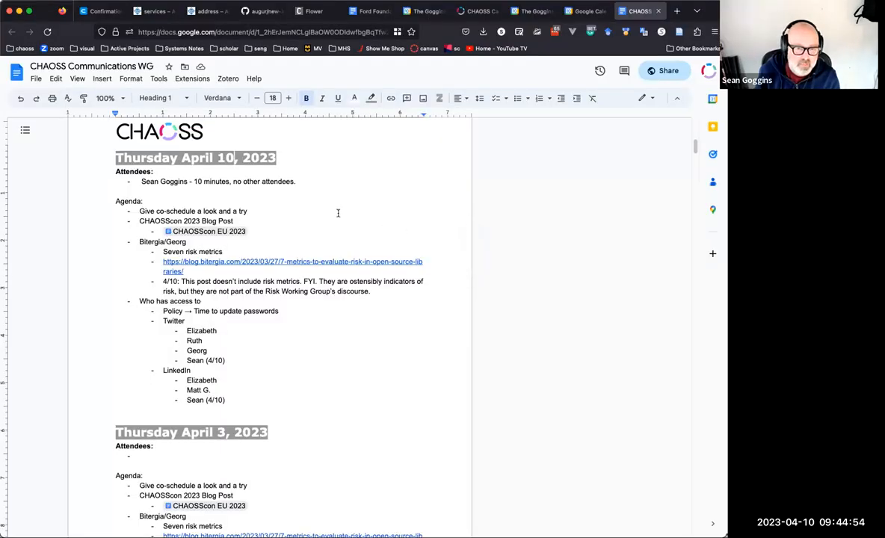
Add a second attendee on a new bullet under the April 10 attendees list.
click(299, 182)
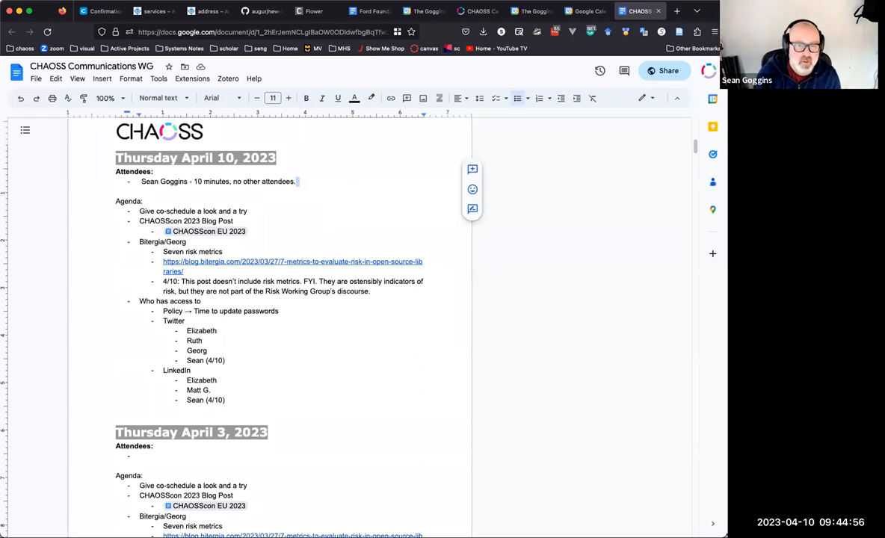
key(Return)
text(Maryb)
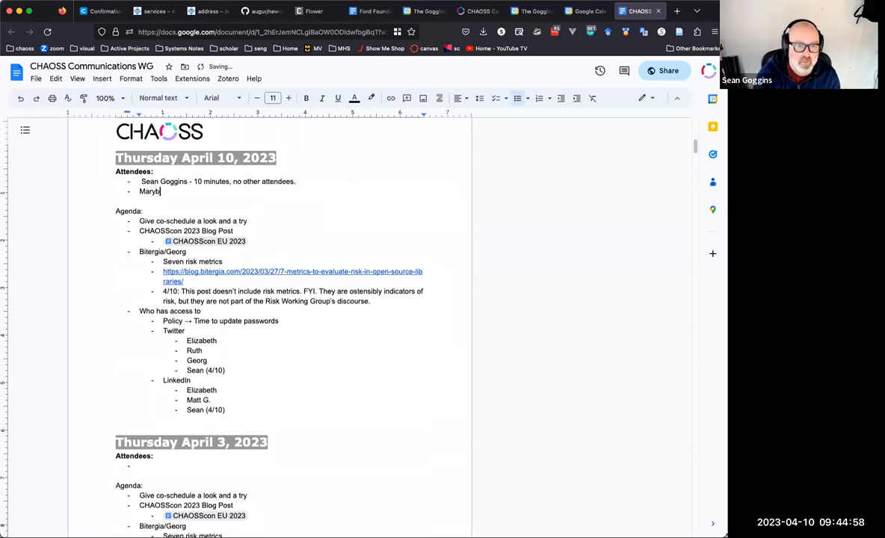
key(BackSpace)
key(BackSpace)
text(s)
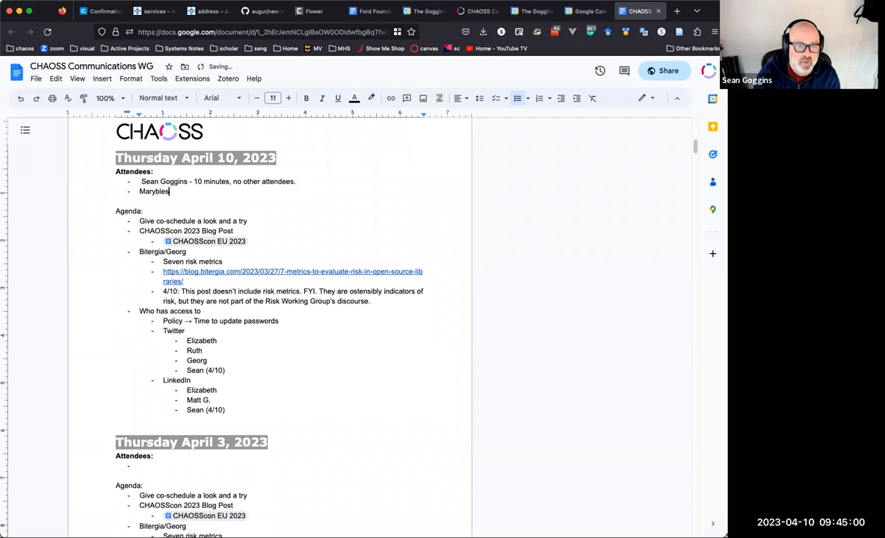
text(ing)
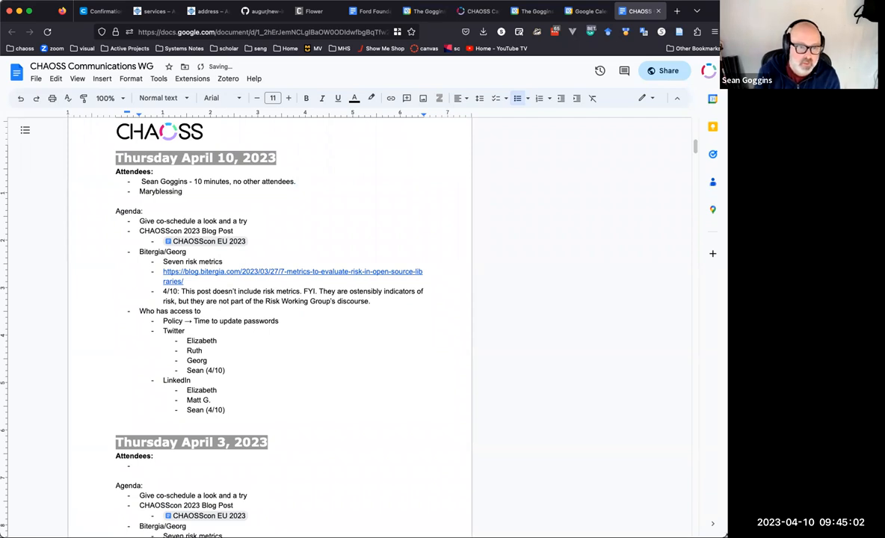
Add a sub-bullet under the co-schedule item: "Elizabeth took care of this last week.".
click(257, 221)
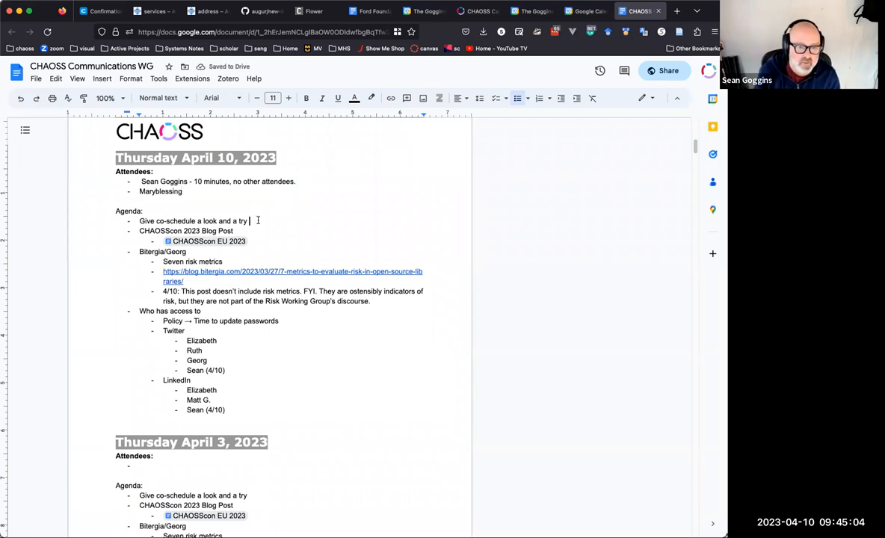
key(Return)
key(Tab)
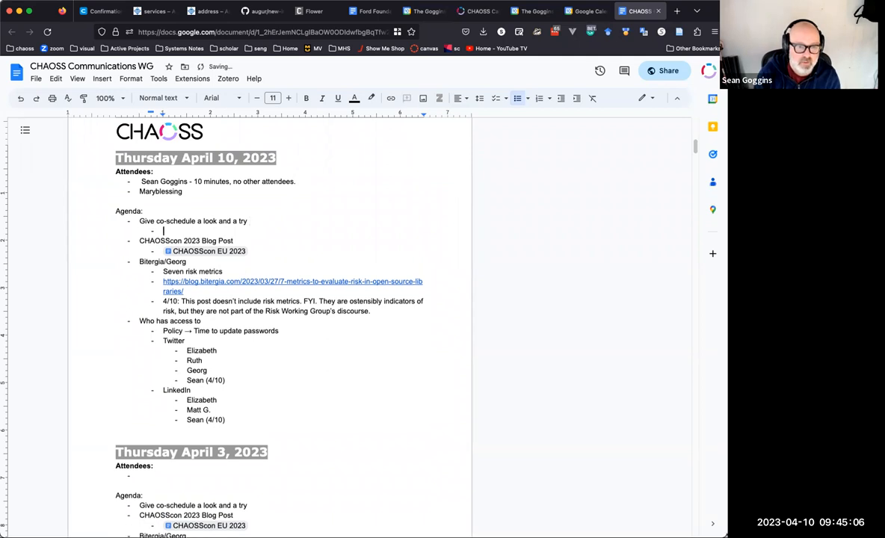
text(Elizabeth)
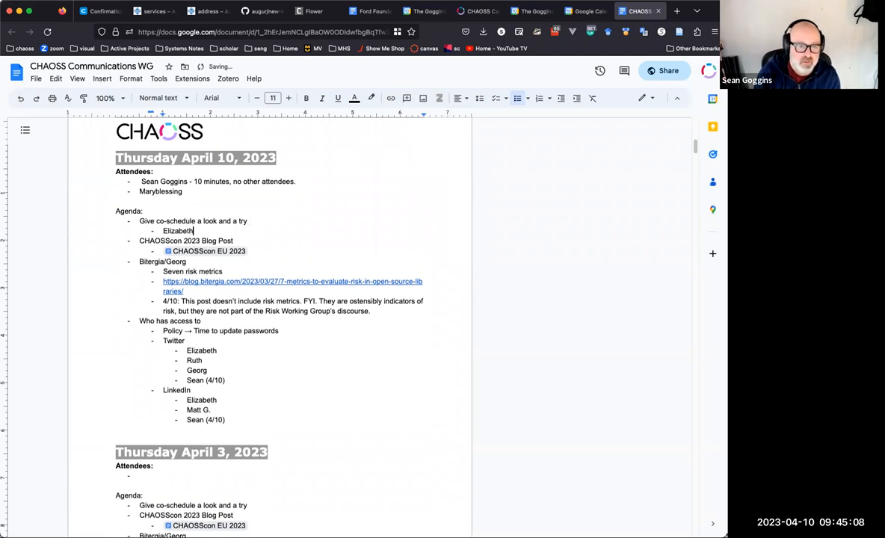
text( took care of this last )
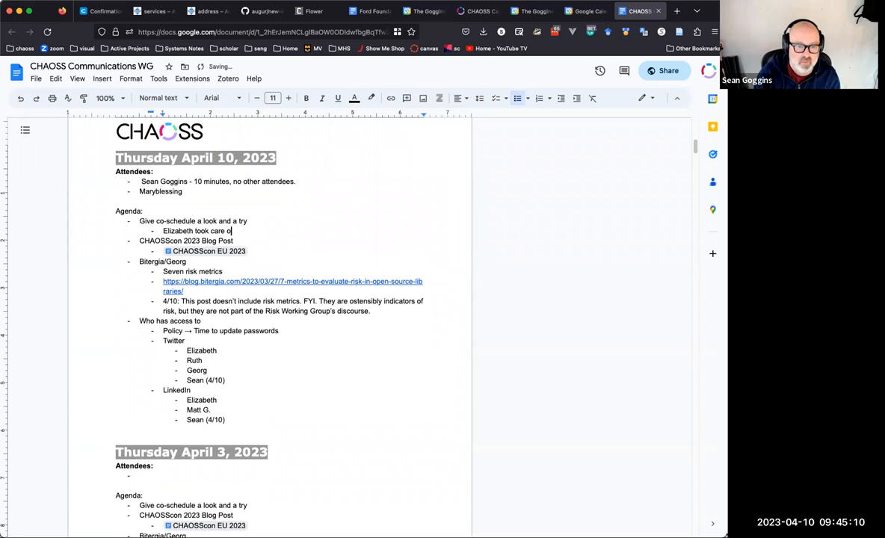
text(ek)
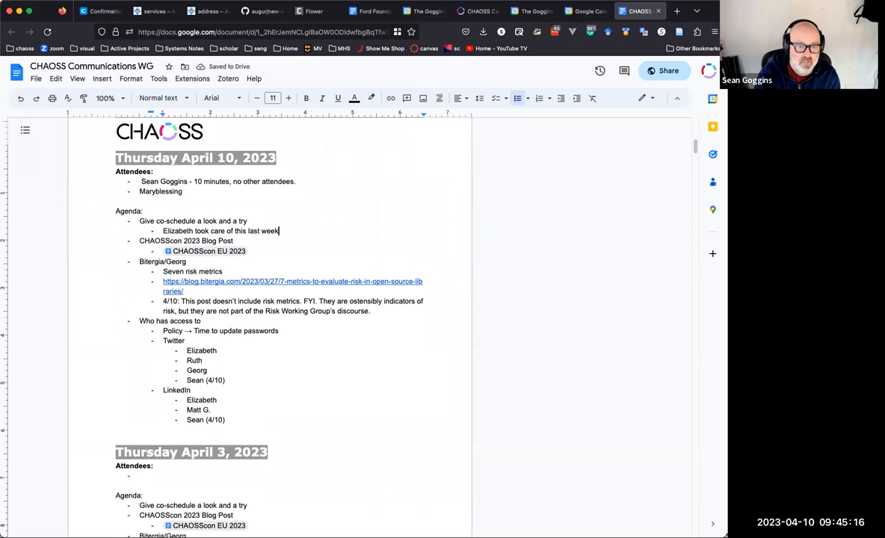
mouse_move(209, 251)
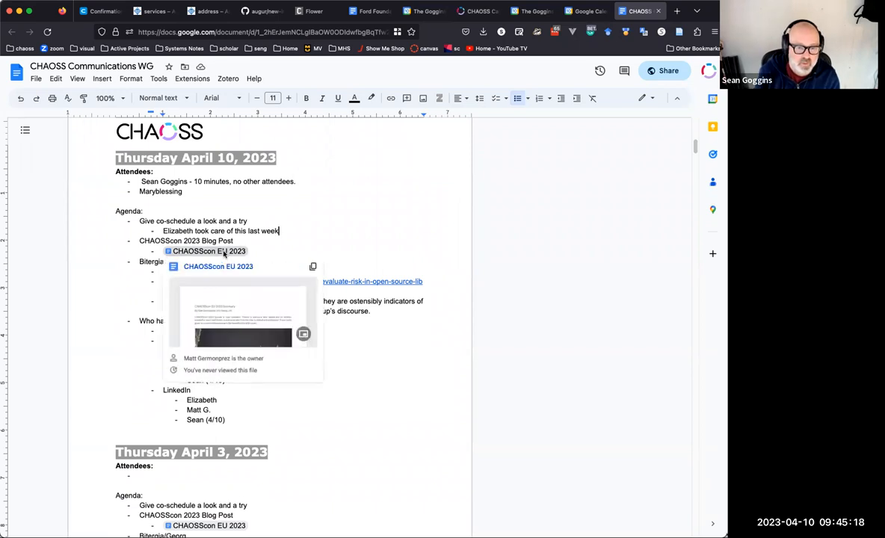
click(263, 249)
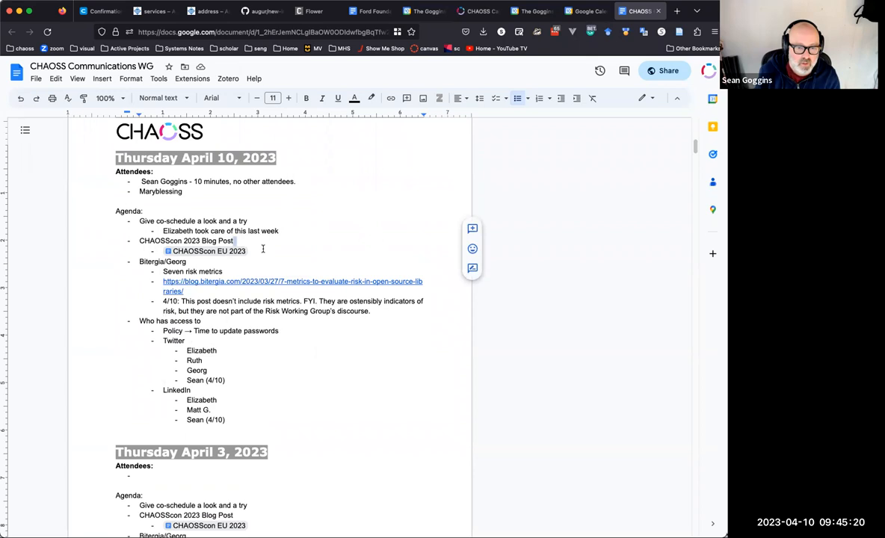
click(218, 251)
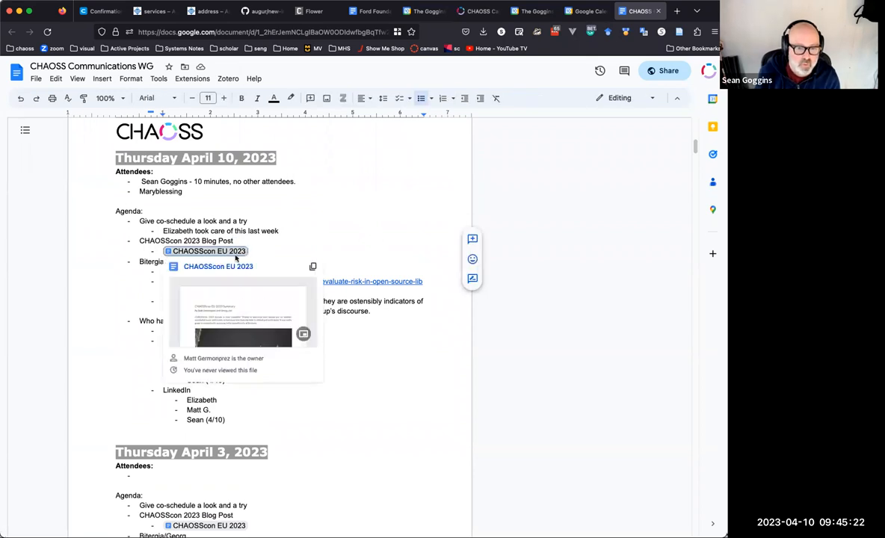
click(237, 267)
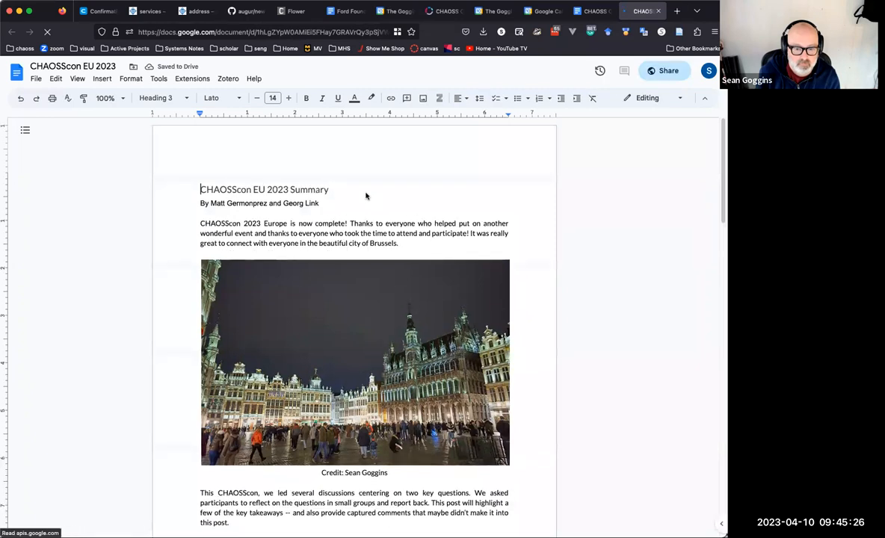
scroll(366, 196, down, 5)
scroll(367, 193, down, 5)
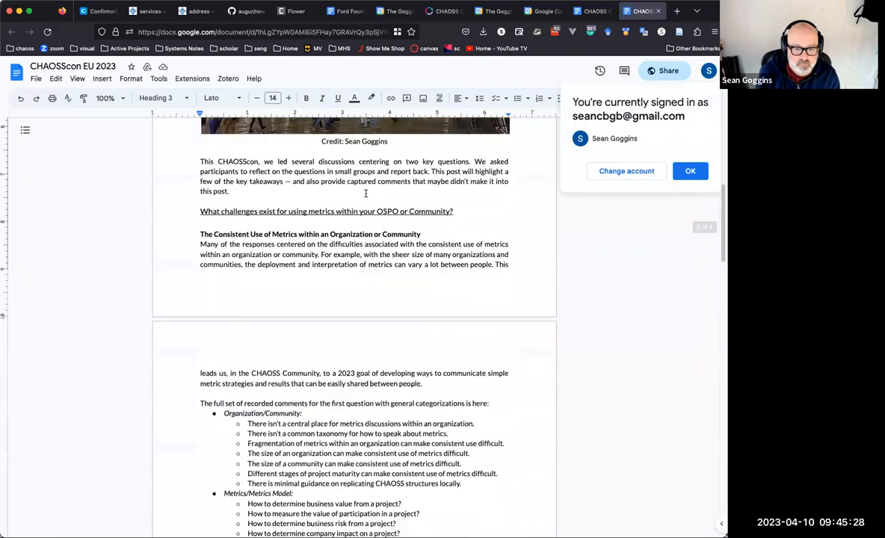
scroll(366, 193, down, 2)
scroll(366, 194, down, 3)
scroll(367, 193, down, 3)
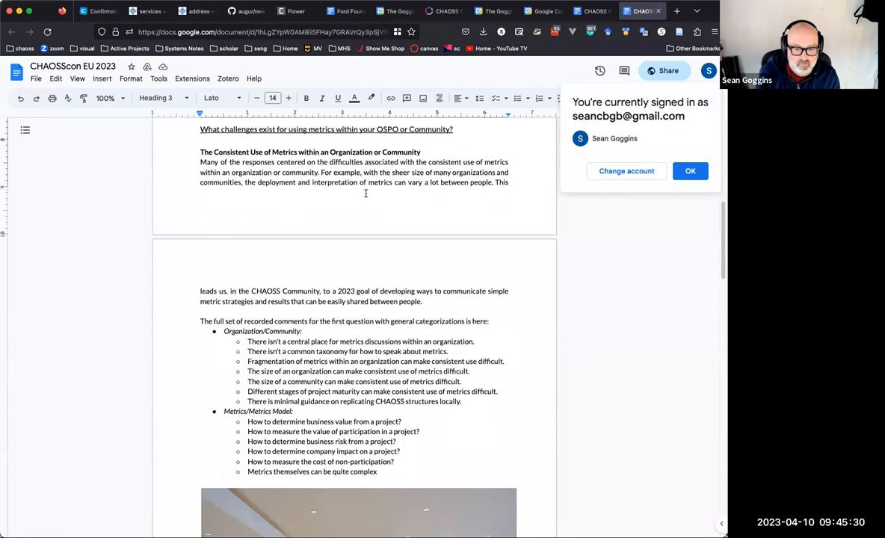
scroll(366, 193, down, 3)
scroll(366, 196, down, 3)
scroll(366, 196, down, 5)
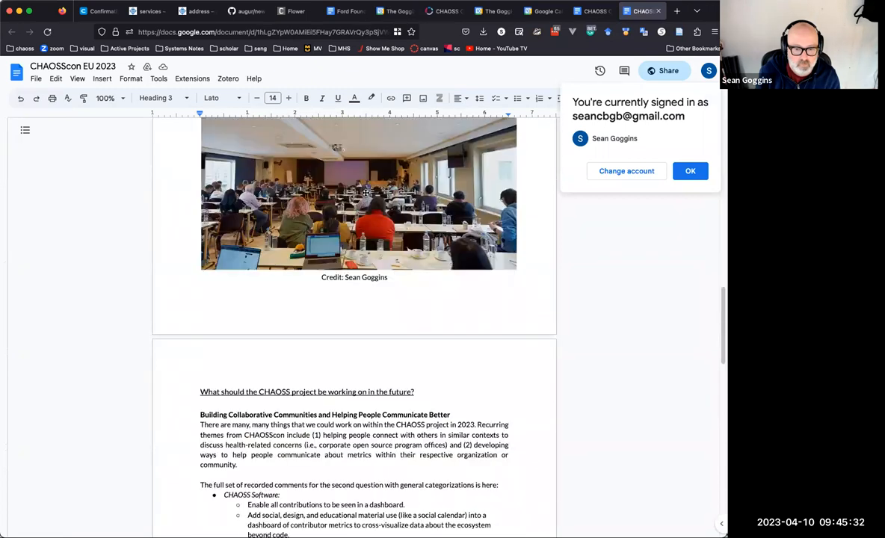
scroll(366, 196, down, 3)
scroll(367, 195, down, 3)
scroll(367, 196, down, 2)
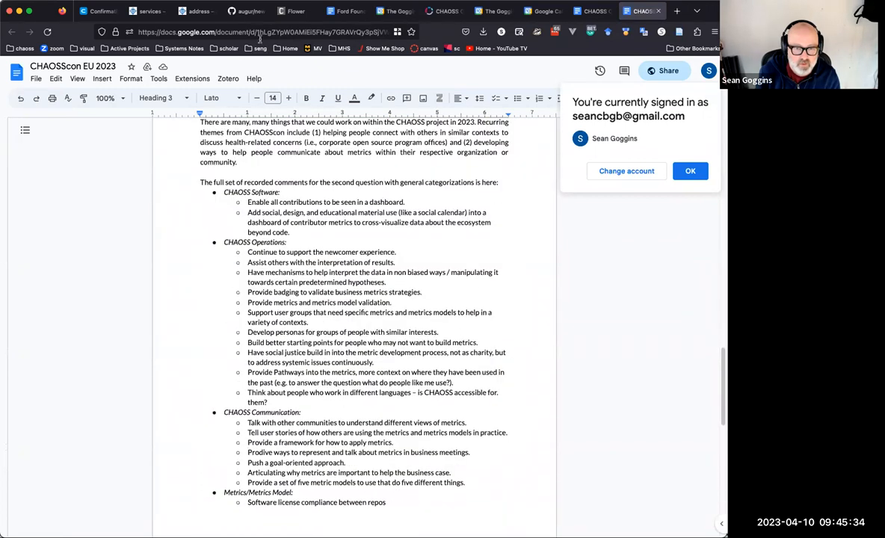
click(256, 32)
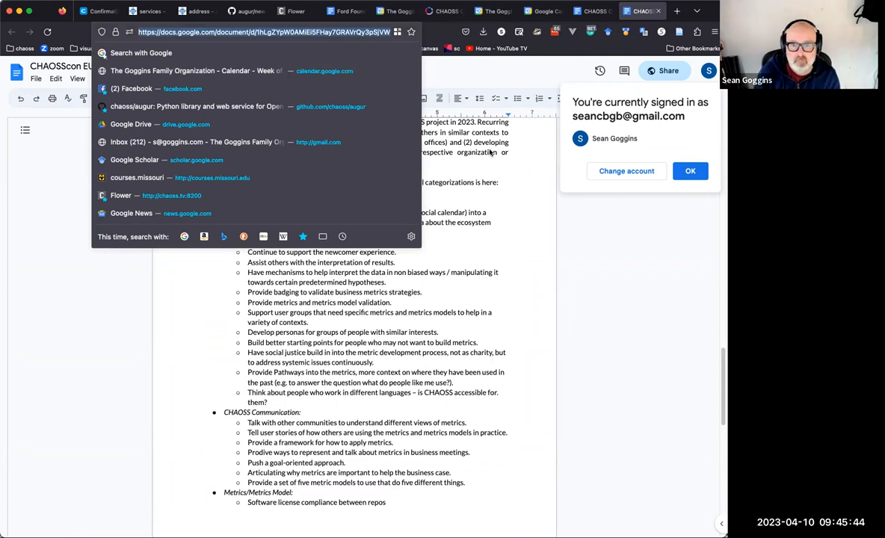
key(Escape)
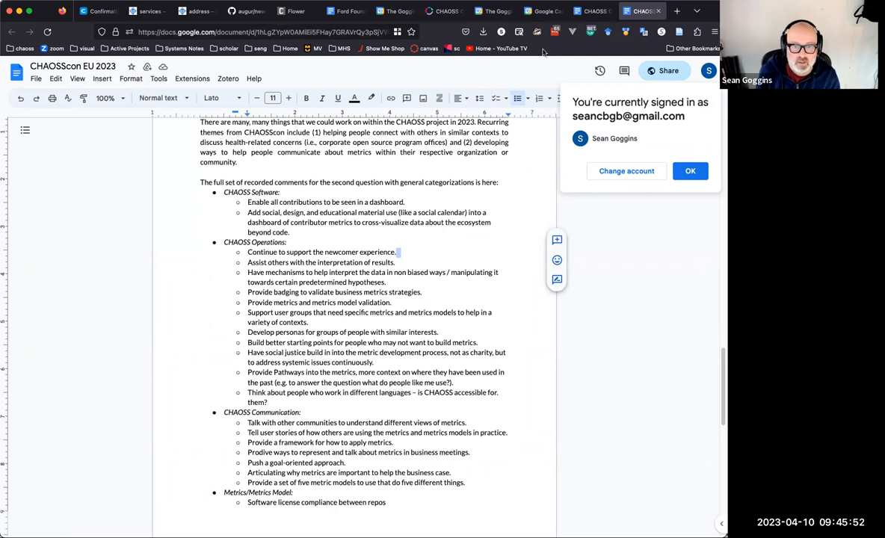
click(590, 10)
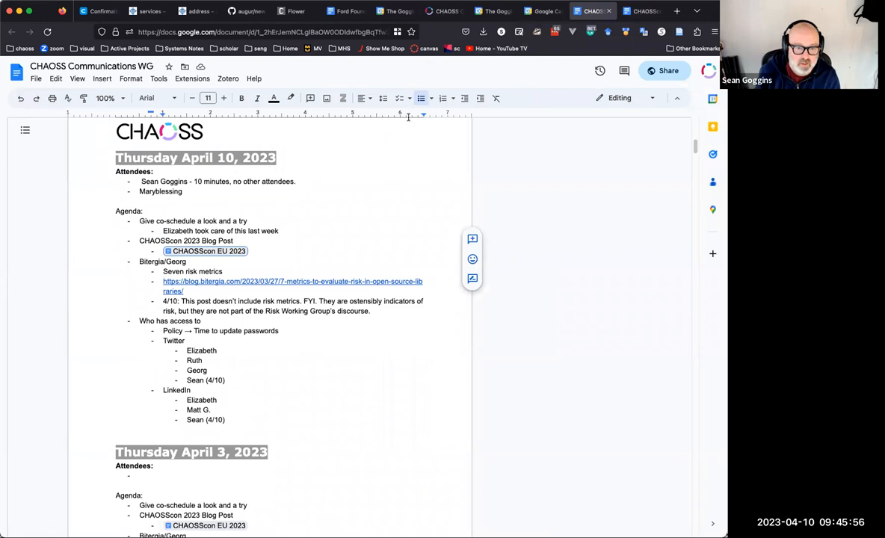
Note under the CHAOSScon EU 2023 item that the blog post looks good and seems already posted.
click(272, 254)
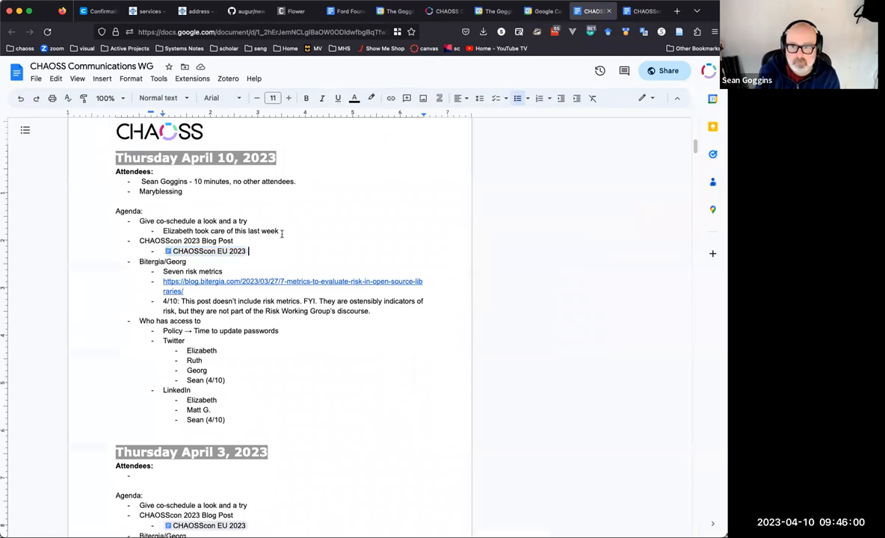
key(Return)
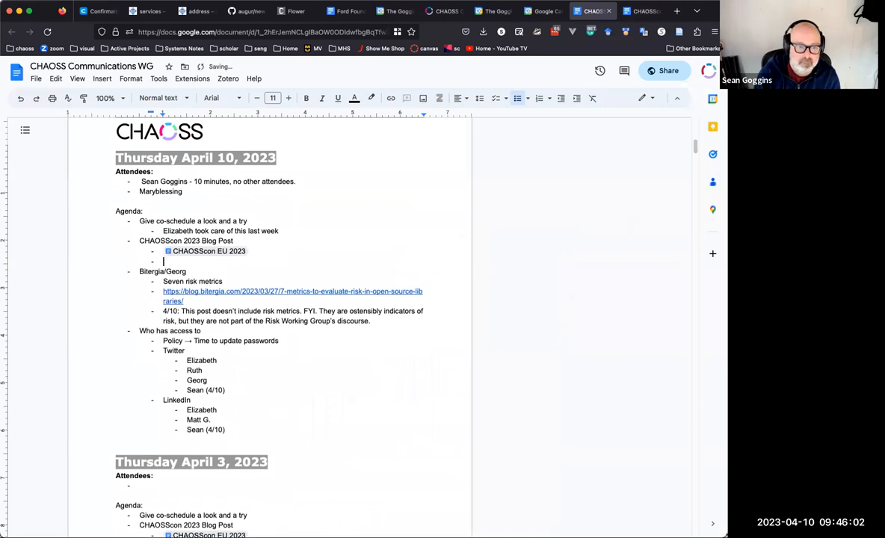
text(Sean and Maryblessi)
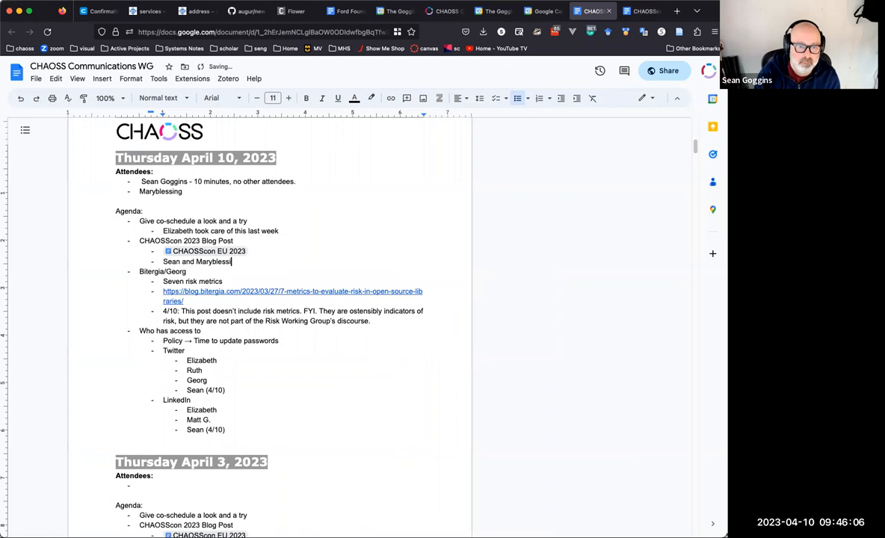
text(ng looked i tov)
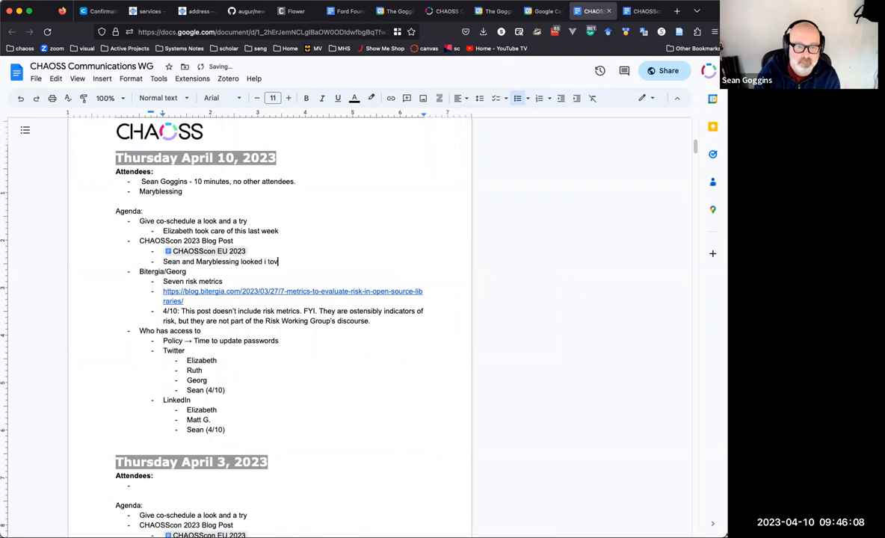
key(BackSpace)
key(BackSpace)
key(BackSpace)
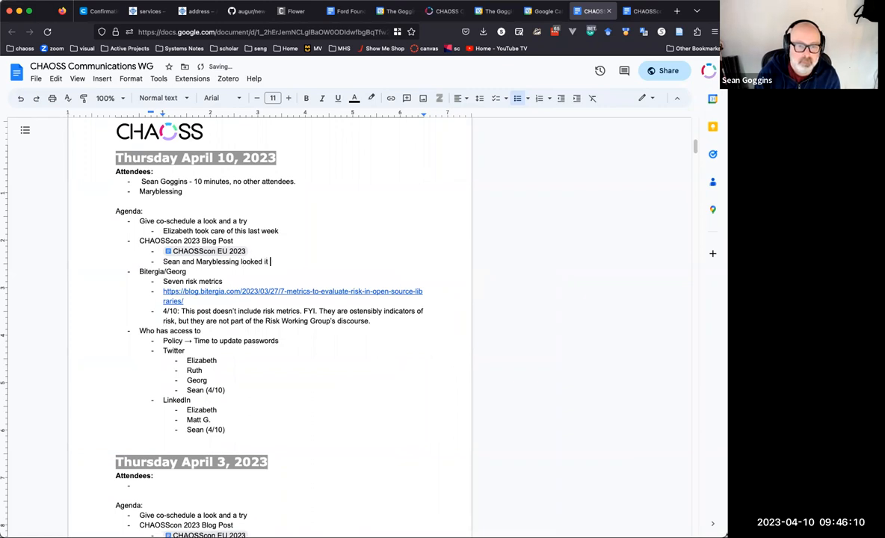
text(t over. Looks good)
text(. hink )
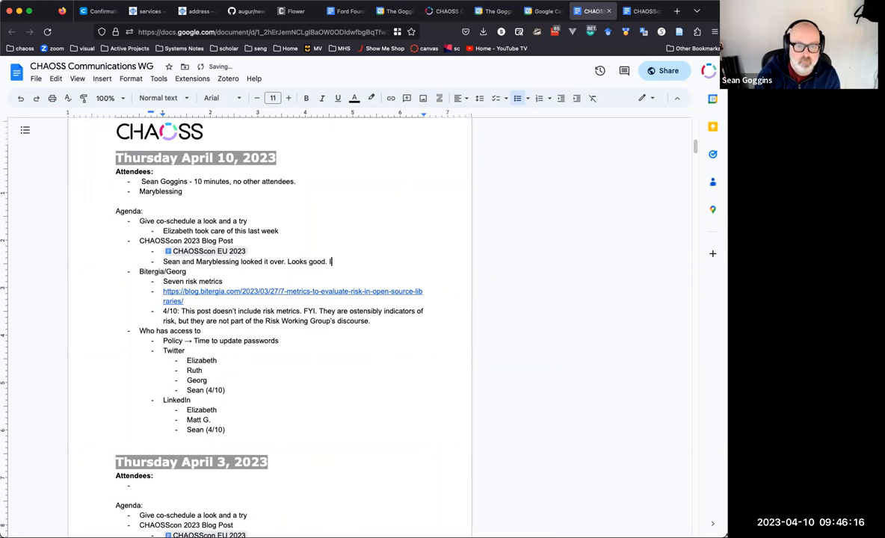
text(We think it)
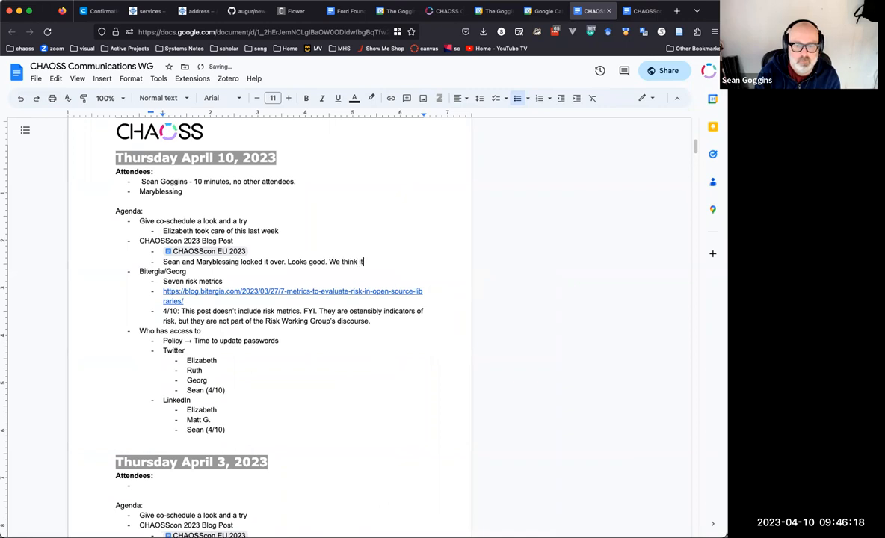
text(s already posted.)
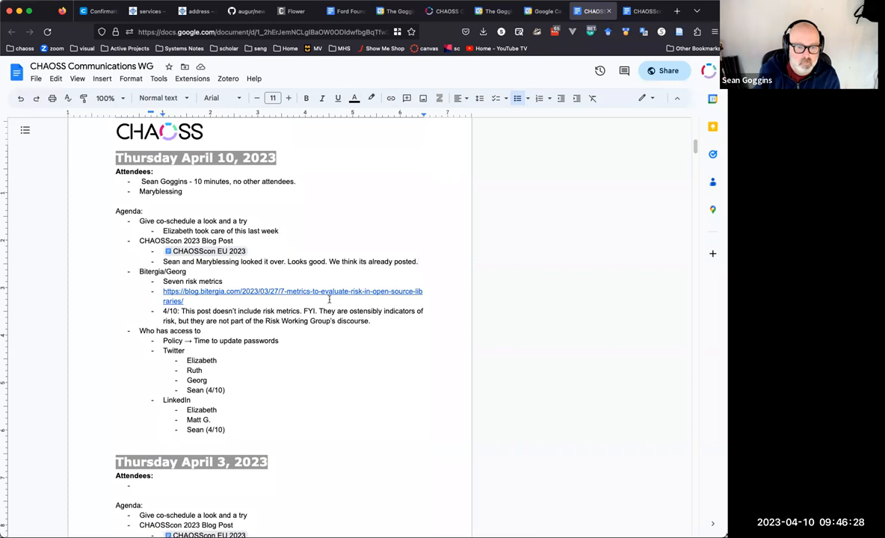
Add an Augur agenda item with a sub-note about three first-timers-only pull requests accepted in two weeks.
click(396, 321)
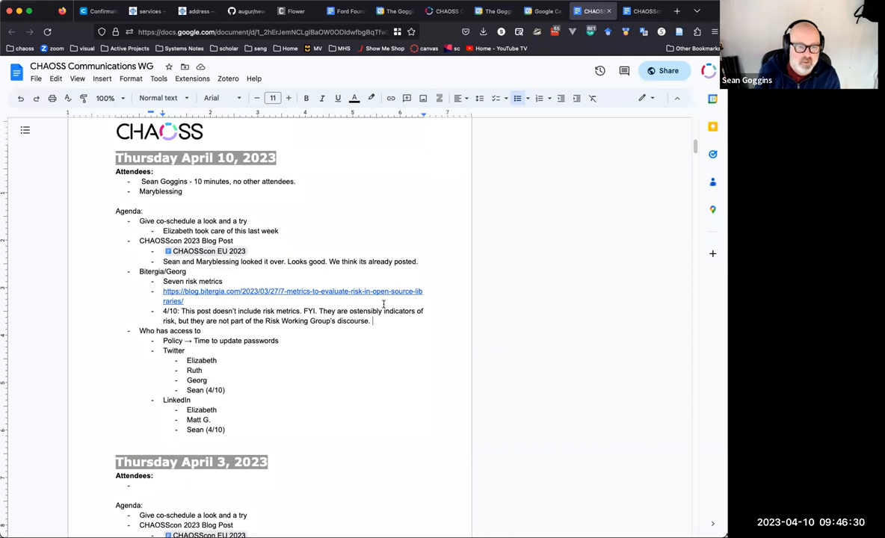
key(Return)
key(shift+Tab)
text(Au)
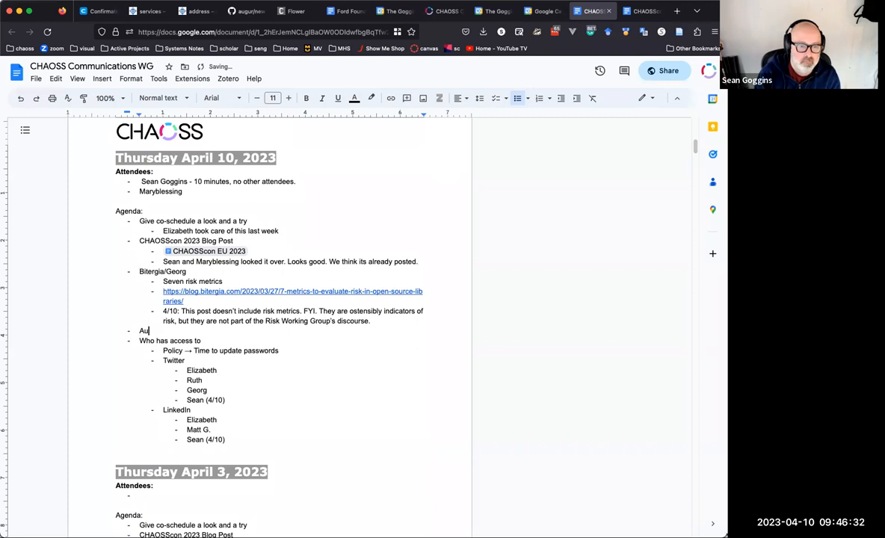
key(Return)
key(Tab)
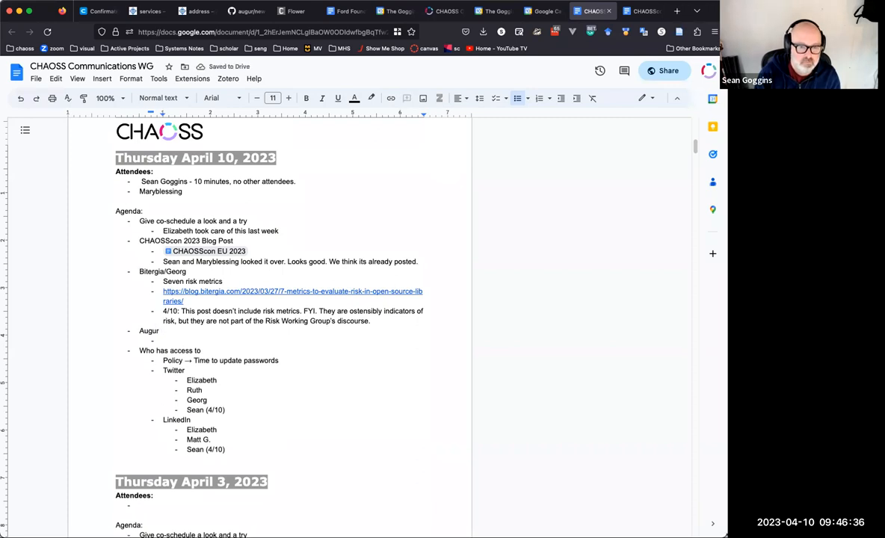
text(W)
key(BackSpace)
key(BackSpace)
key(BackSpace)
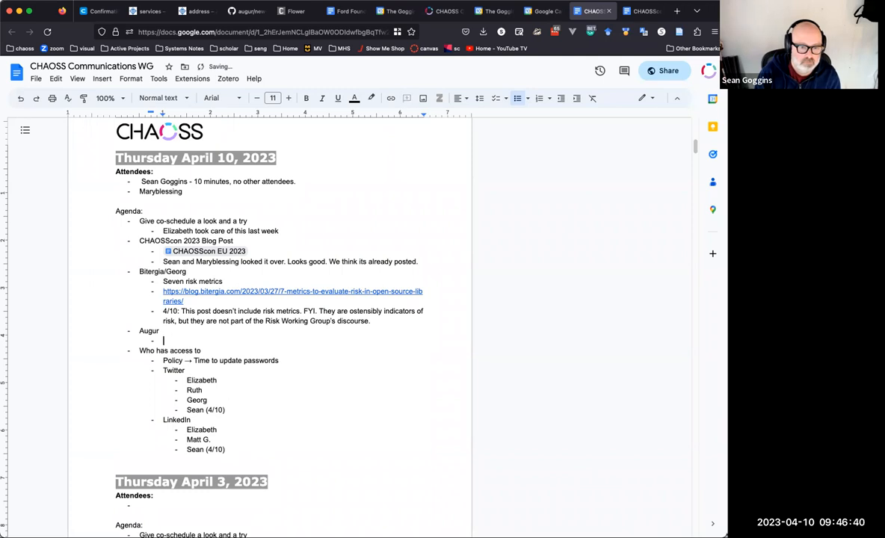
text(Accepted 3)
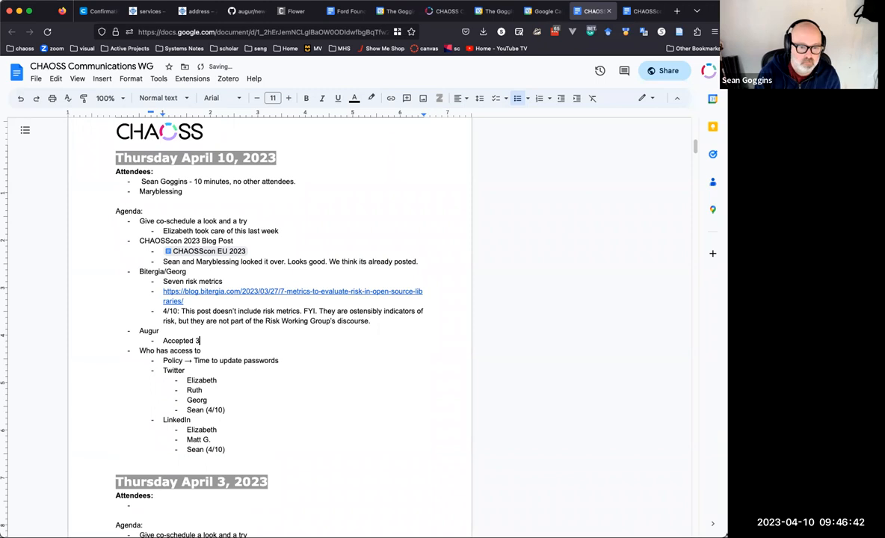
text( “firs)
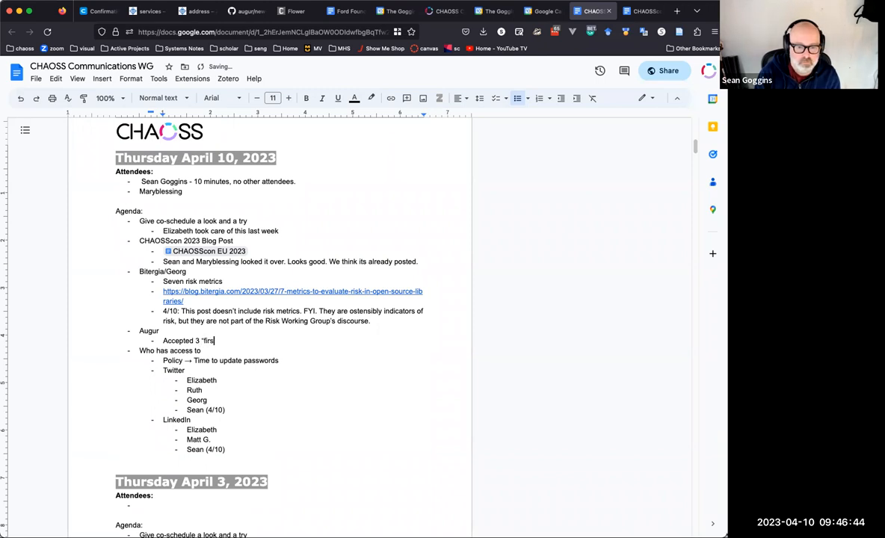
text(t-timers)
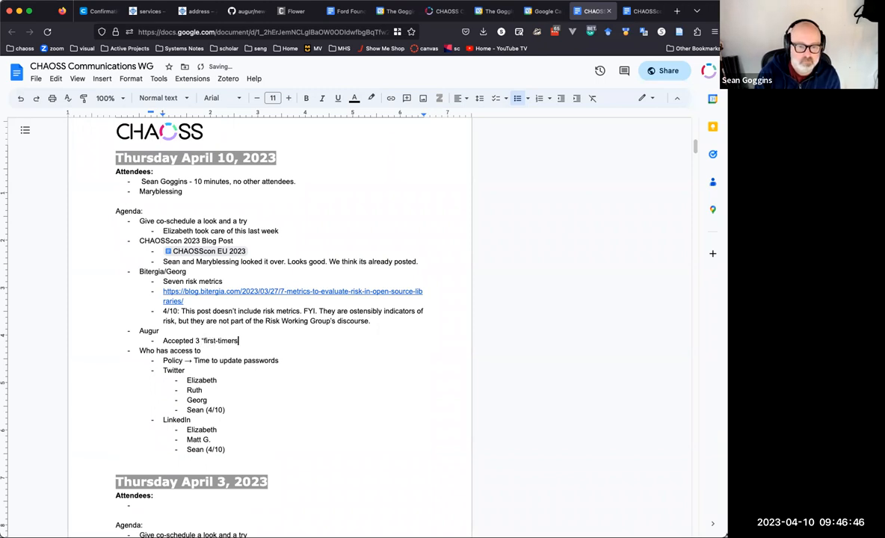
text( only”)
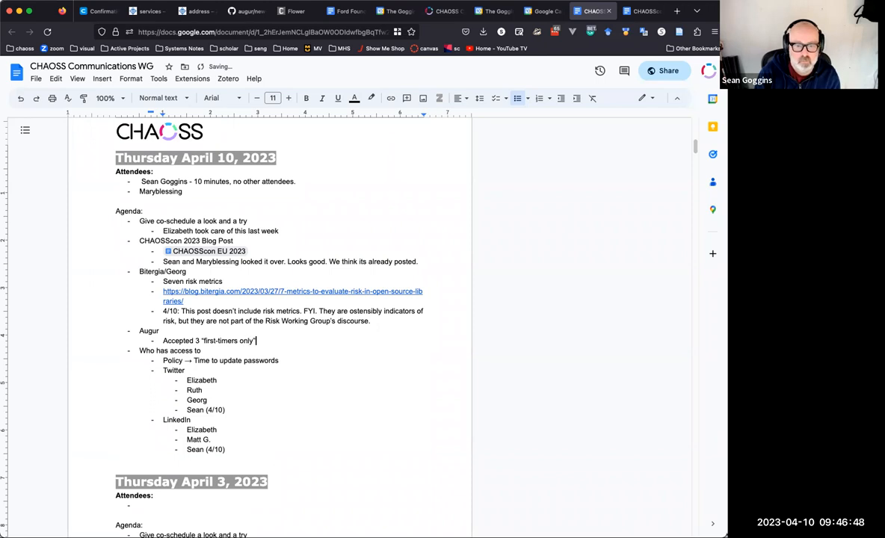
text( pull req)
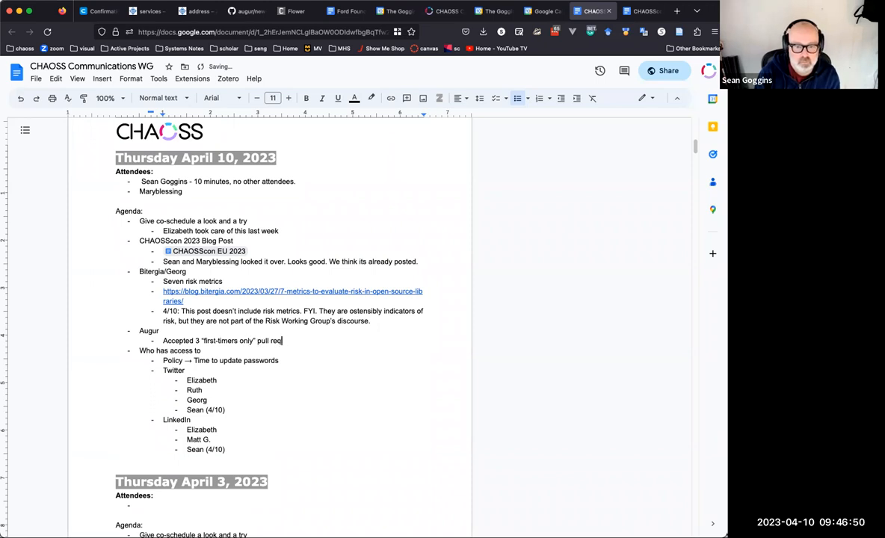
text(uests in the past )
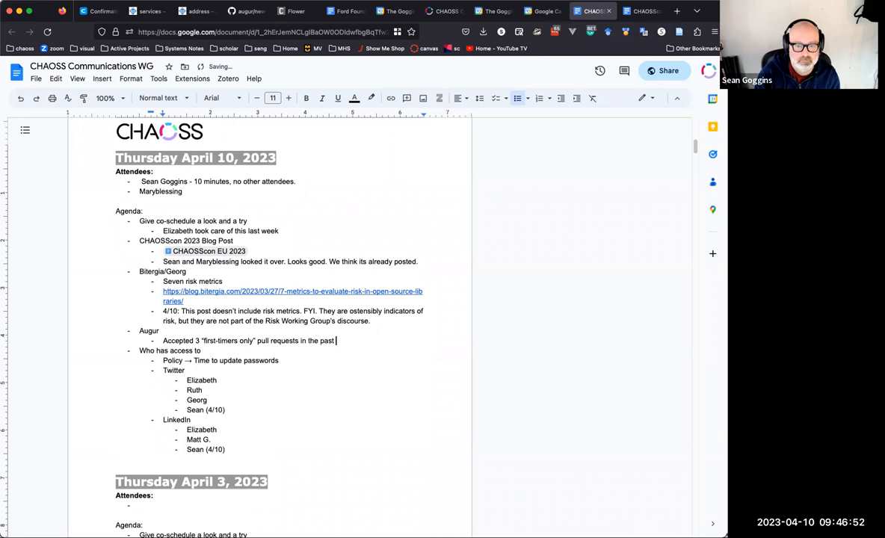
text(two weeks. Pro)
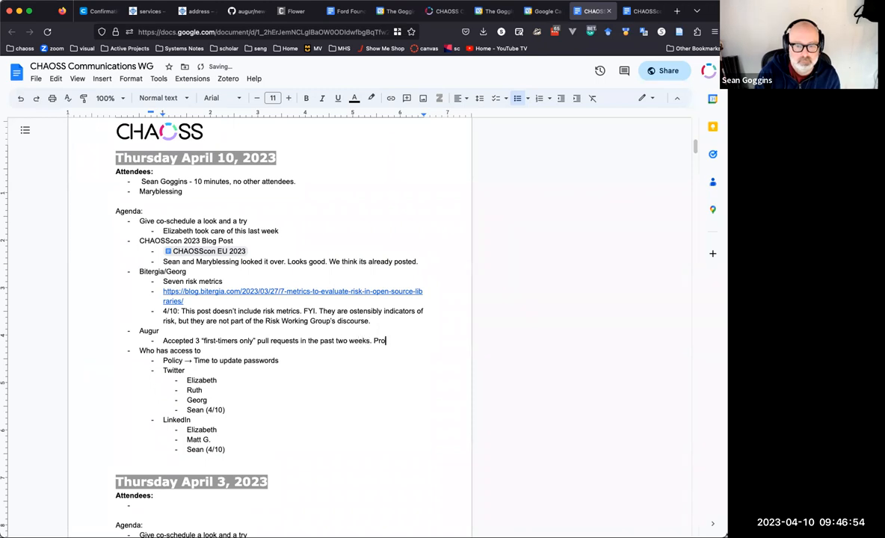
text(moting this appro)
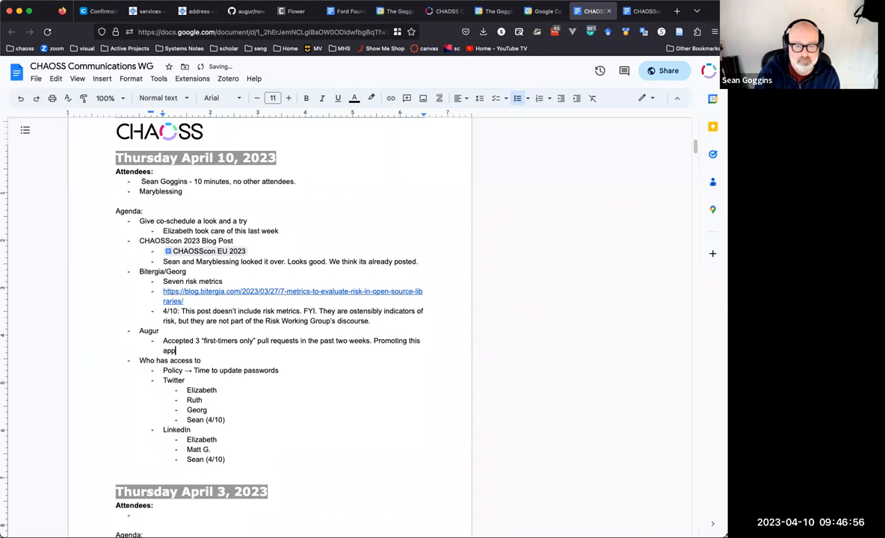
text(ach )
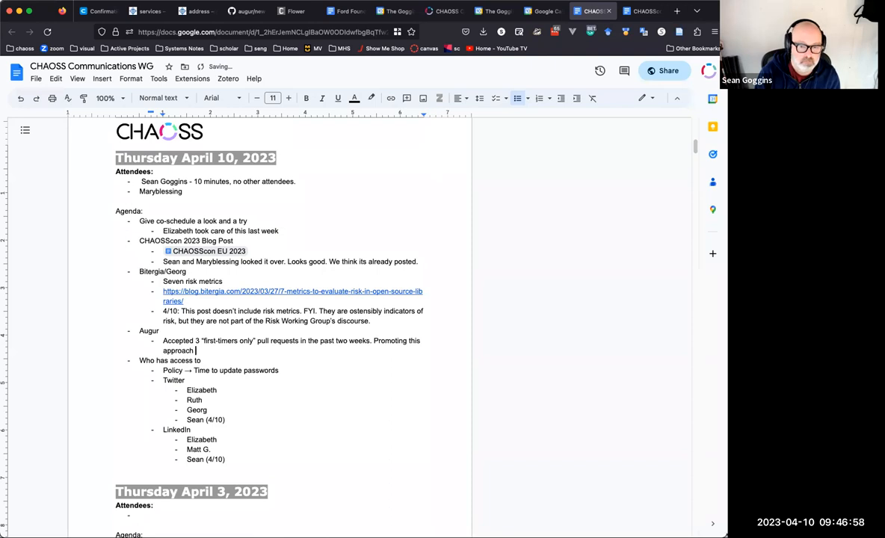
text(is starting)
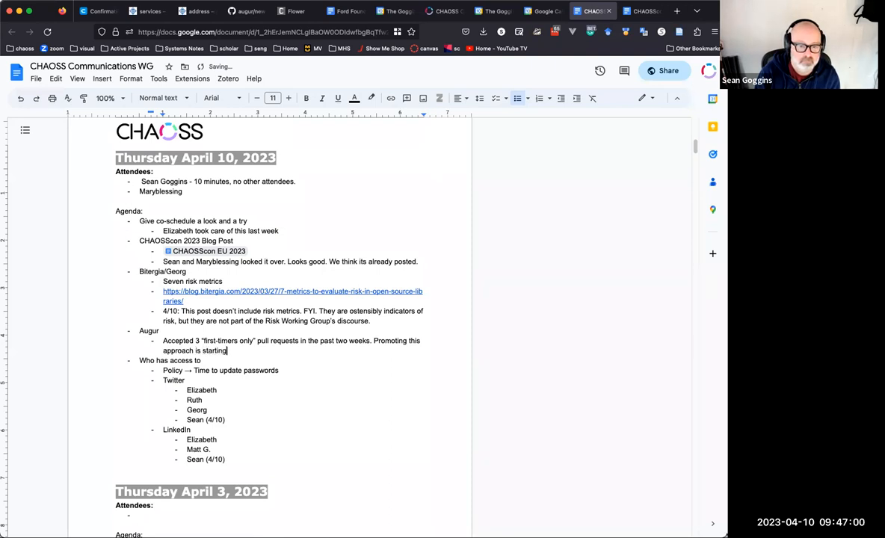
text( to have legs.)
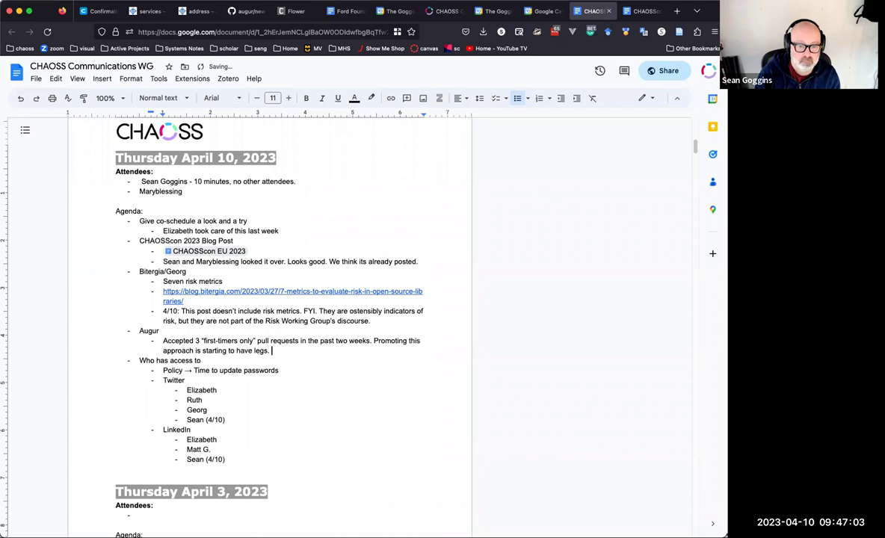
Add a second Augur sub-bullet suggesting a podcast about it in the near future.
key(Return)
text(We )
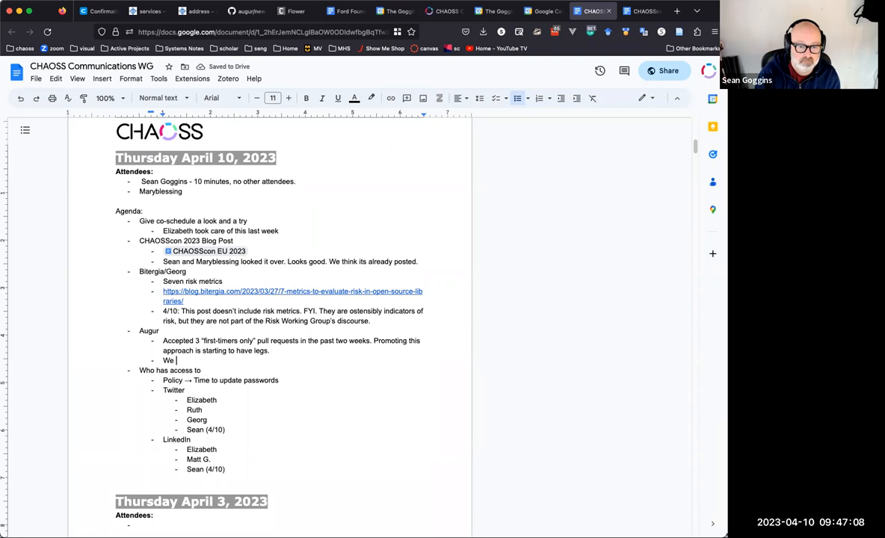
text(may w)
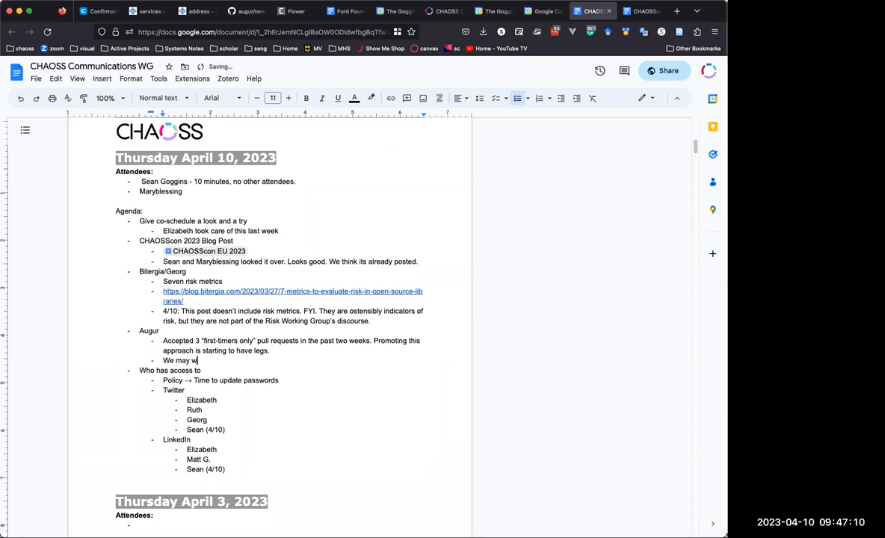
text(ant to do a podc)
text(ase)
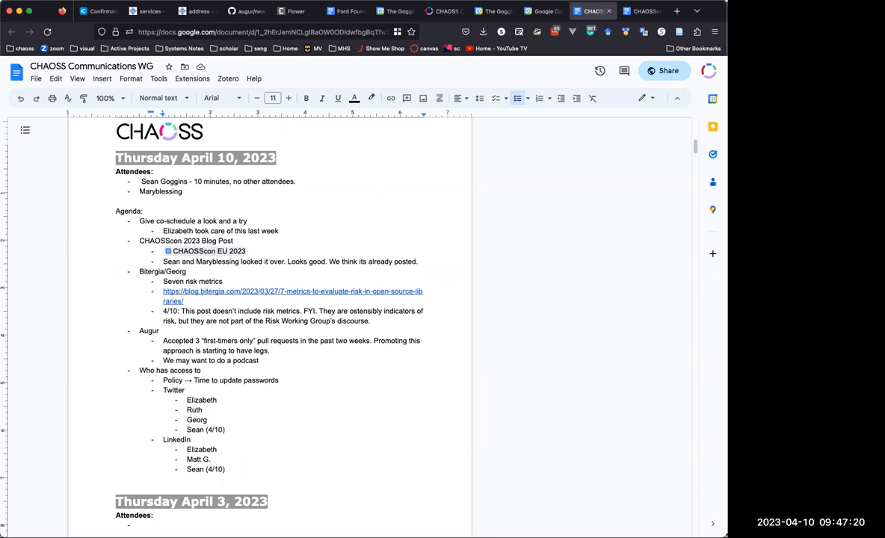
text(about this in the near fu)
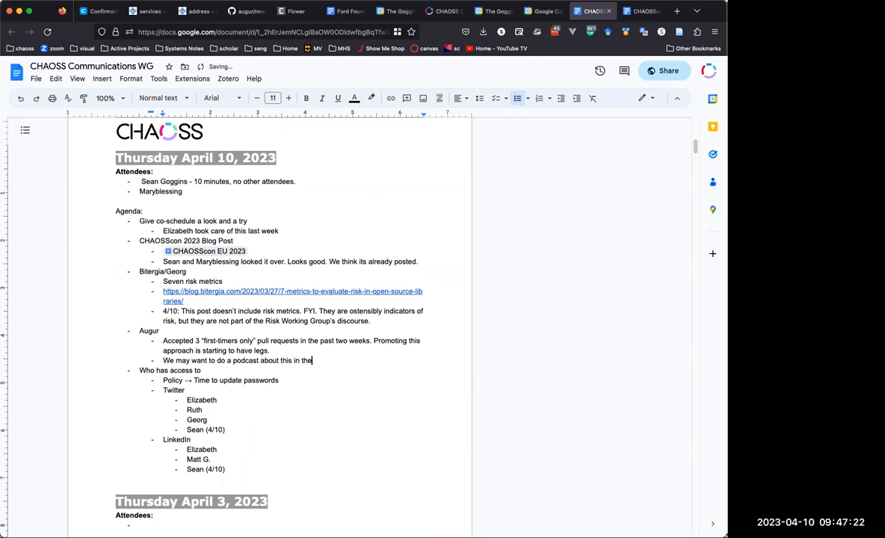
text(ture)
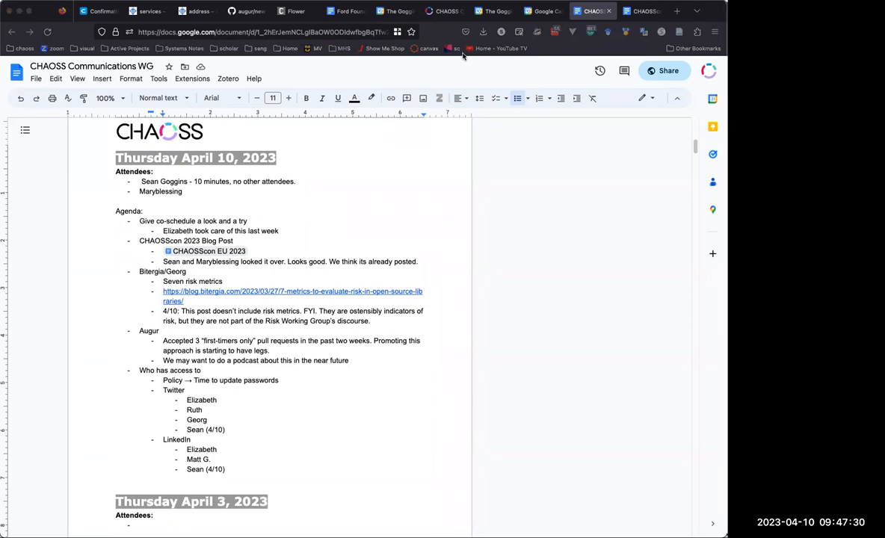
scroll(377, 135, up, 5)
scroll(404, 147, up, 5)
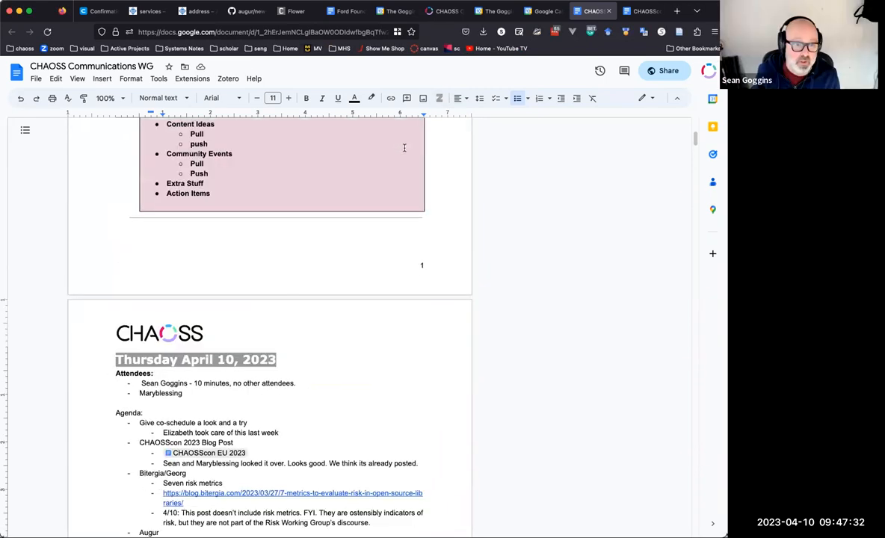
scroll(403, 147, down, 5)
scroll(404, 148, down, 5)
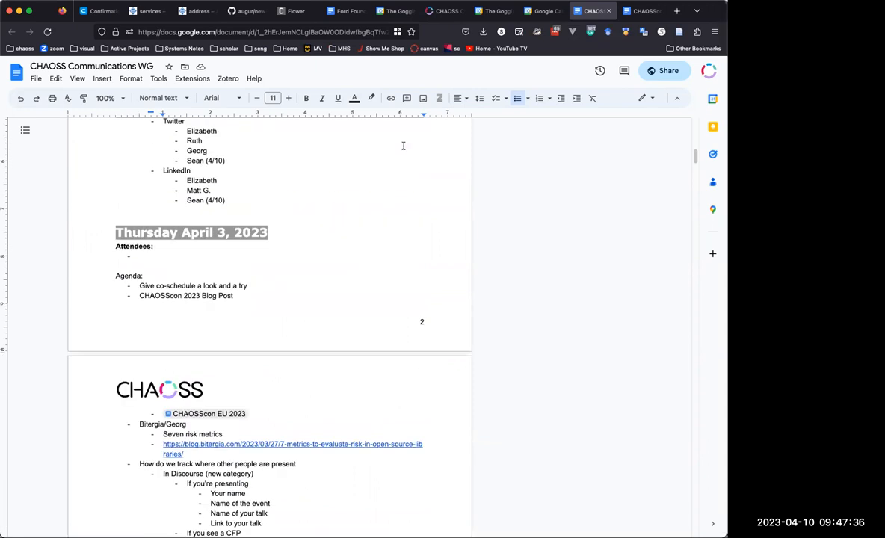
scroll(403, 147, down, 1)
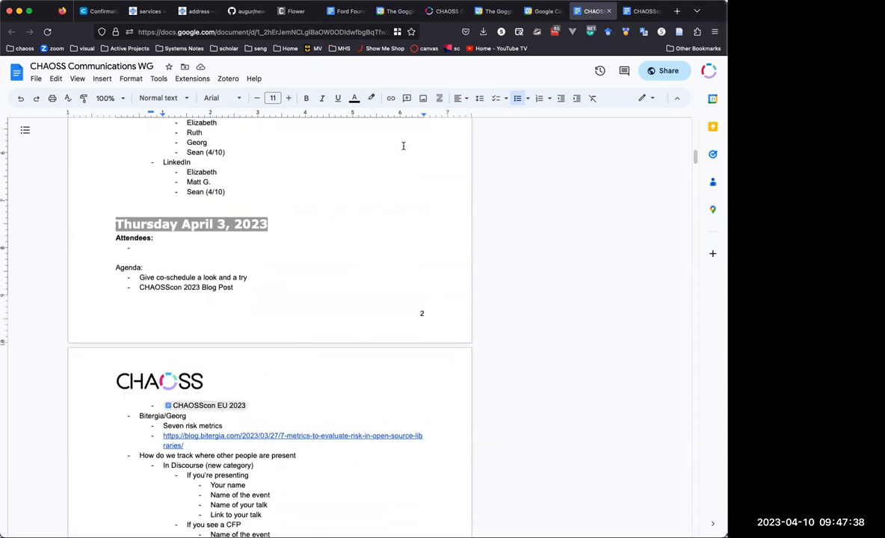
scroll(403, 147, down, 1)
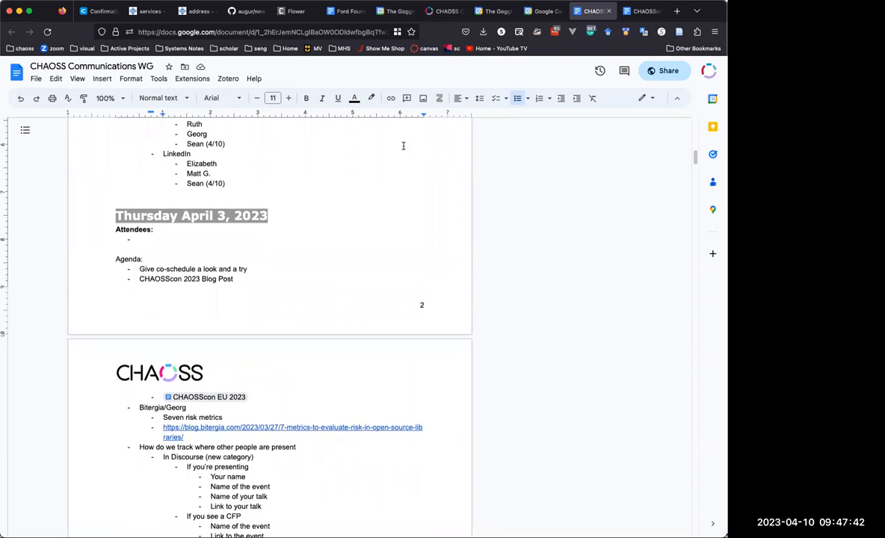
scroll(404, 144, up, 5)
scroll(404, 145, up, 5)
scroll(404, 144, up, 2)
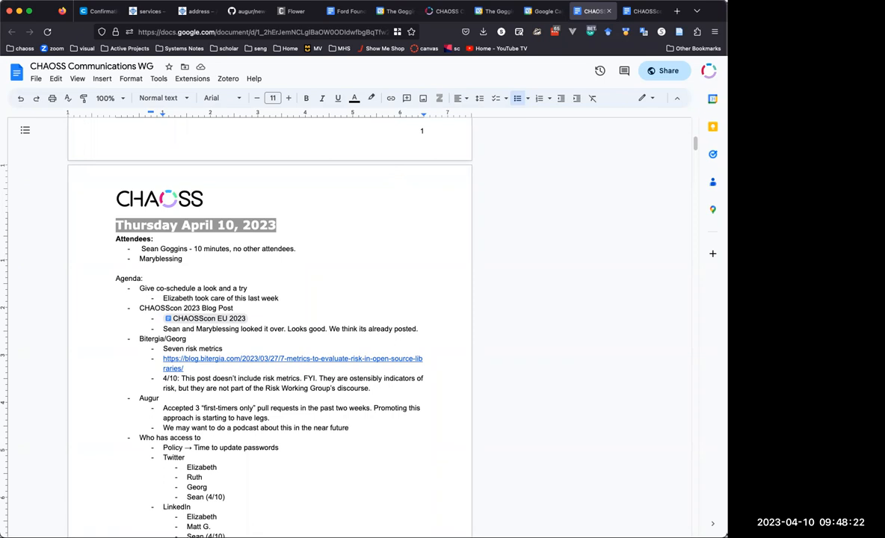
text(, and a blog post)
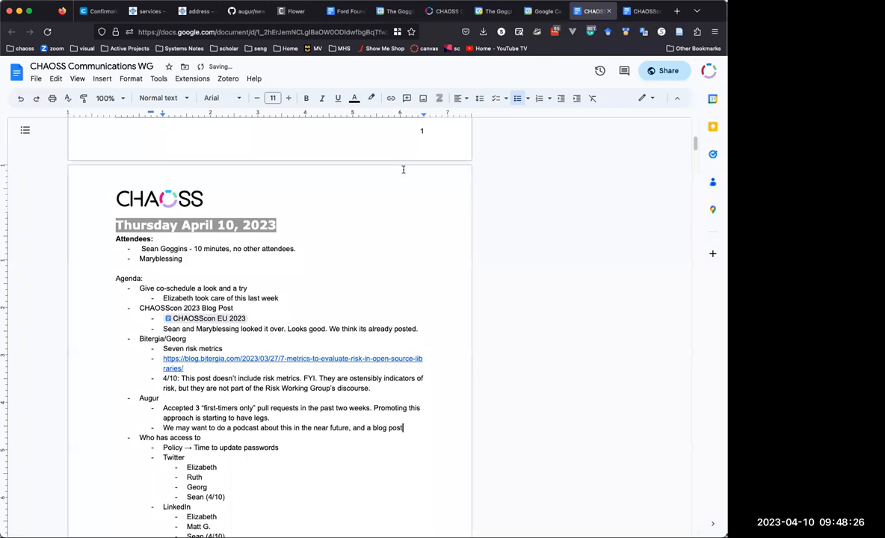
scroll(403, 170, down, 5)
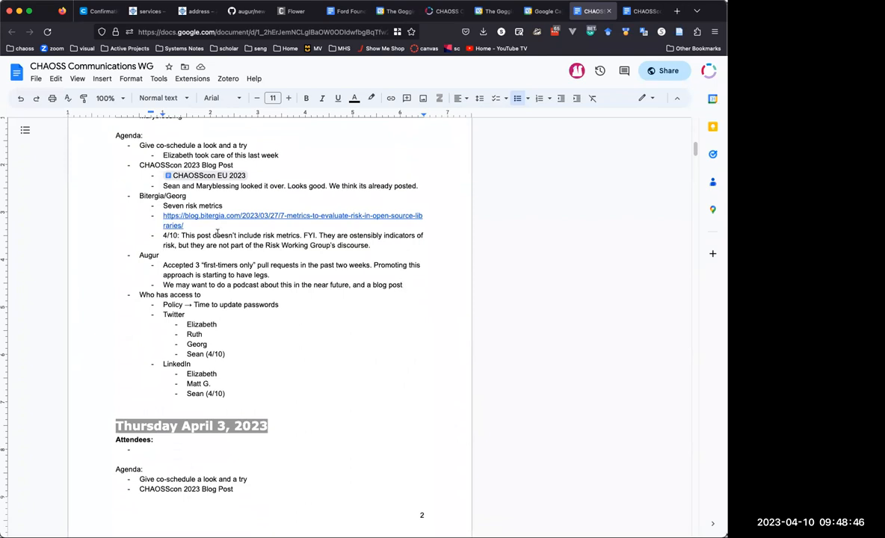
drag(182, 236, 317, 236)
key(super+b)
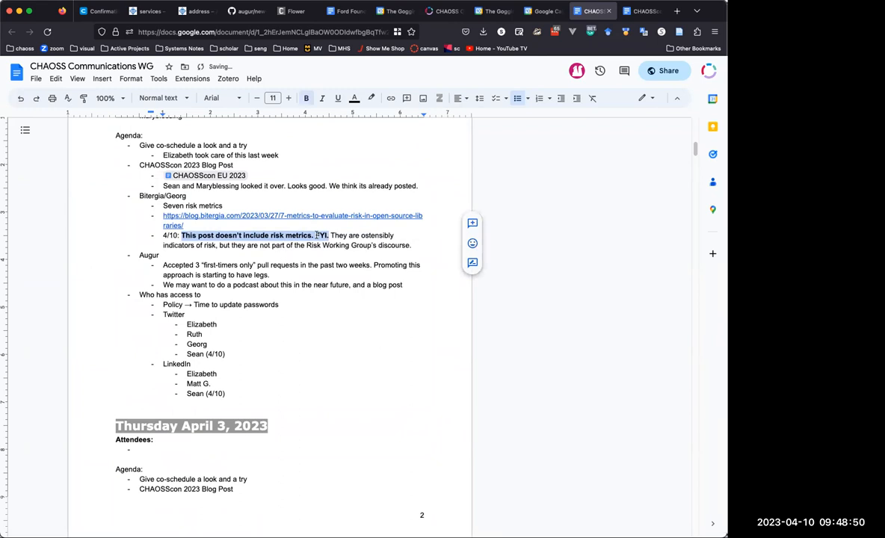
click(338, 246)
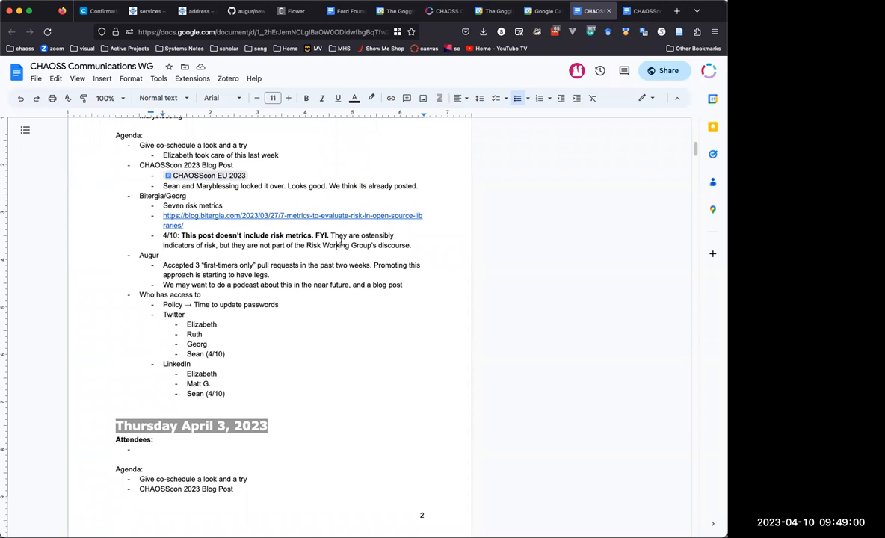
scroll(337, 243, up, 5)
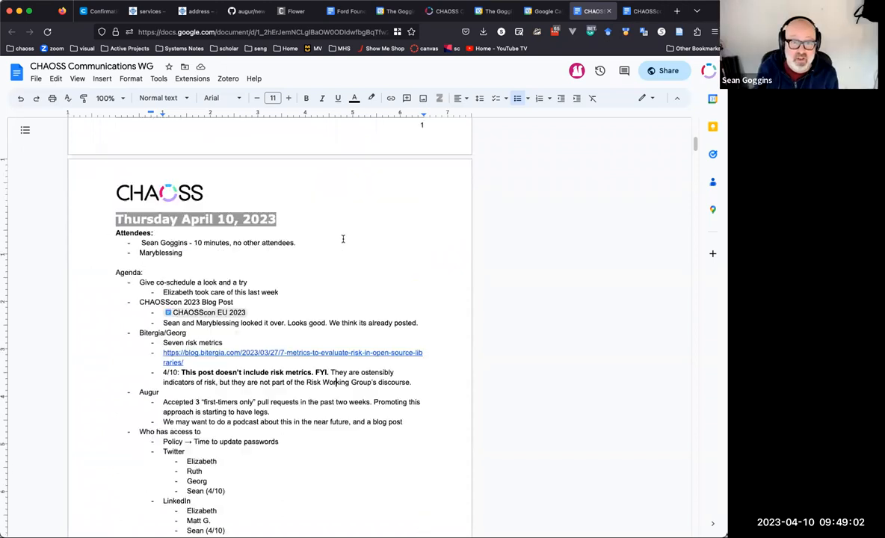
scroll(338, 243, up, 5)
scroll(342, 239, up, 3)
scroll(342, 238, down, 5)
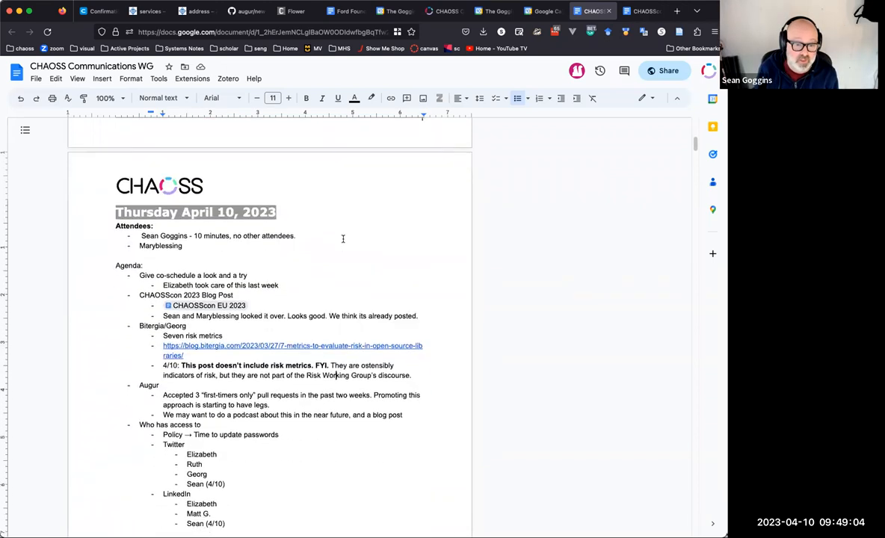
scroll(343, 239, down, 1)
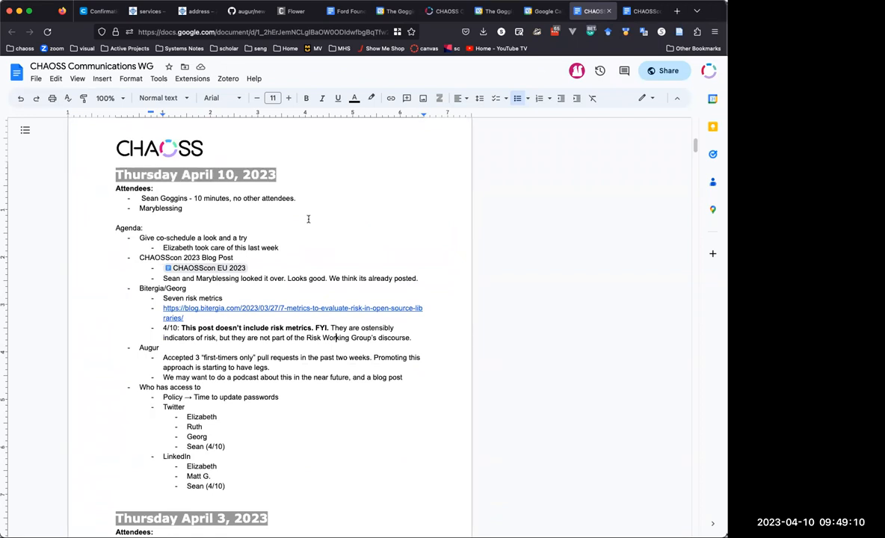
Append '(Revisit in Thursday meeting if people come)' to the Augur item, then view the CHAOSS community calendar.
click(168, 348)
text((R)
text(evisit in Thursday me)
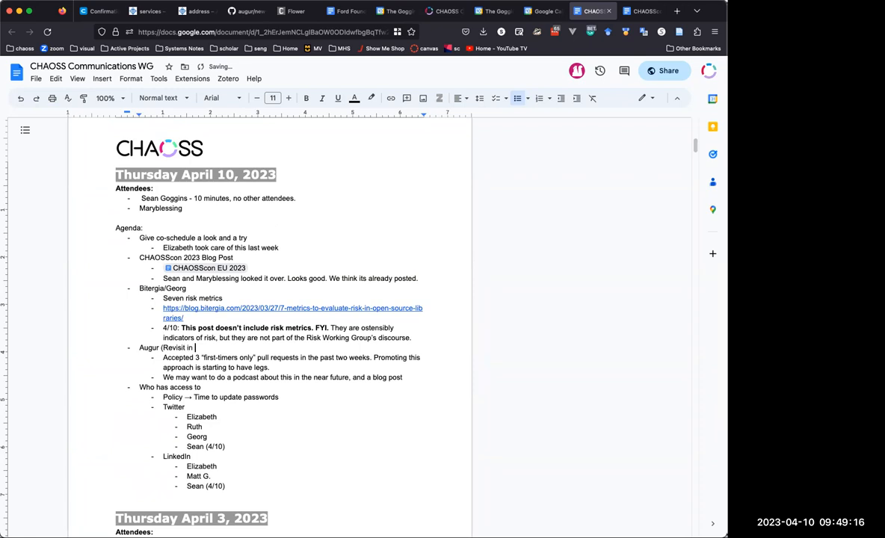
text(eting if )
text(people come)
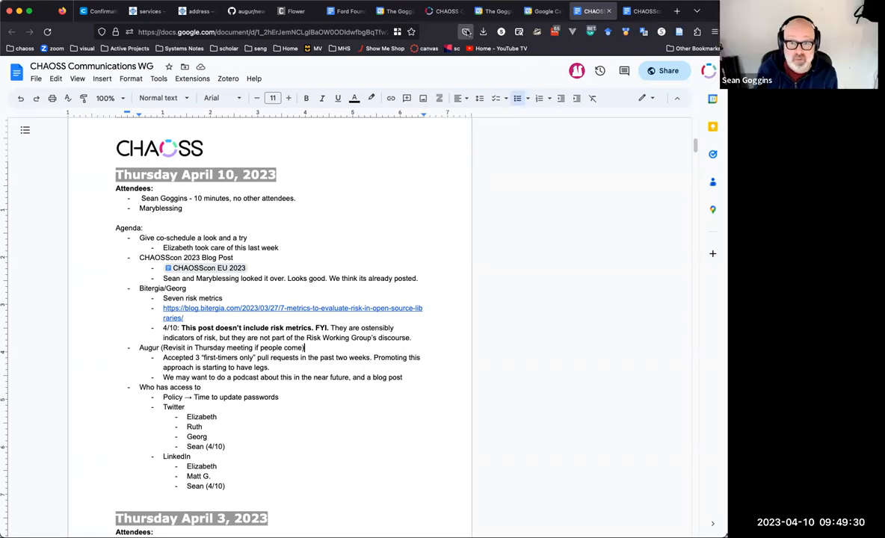
click(447, 10)
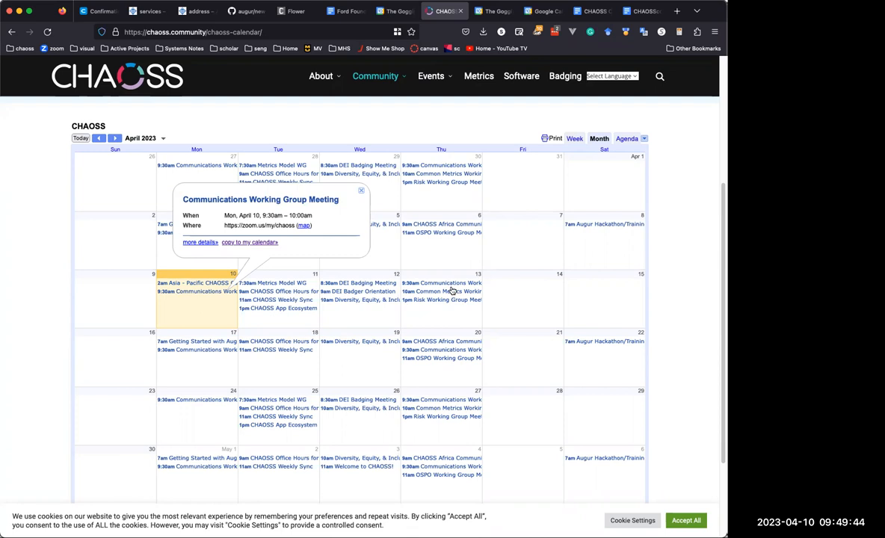
Close the meeting details and return to the Communications WG notes at the first agenda item.
click(361, 190)
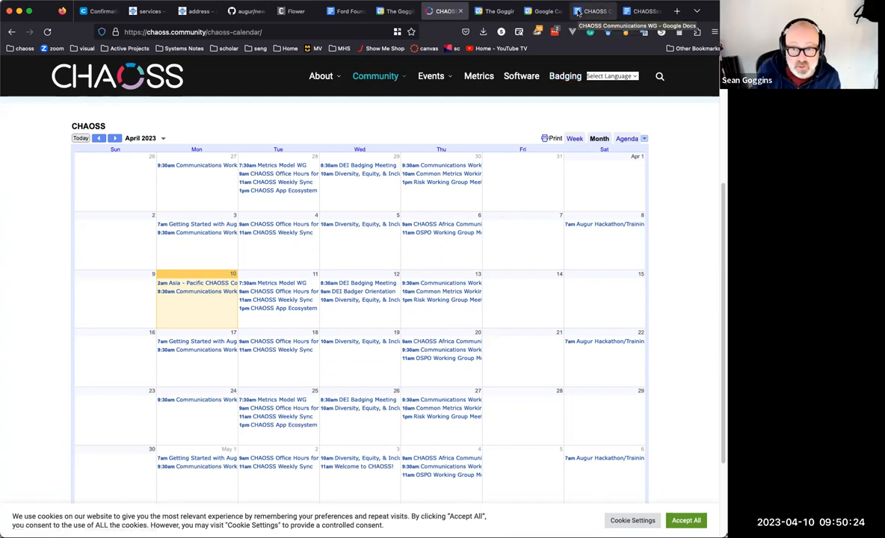
click(640, 11)
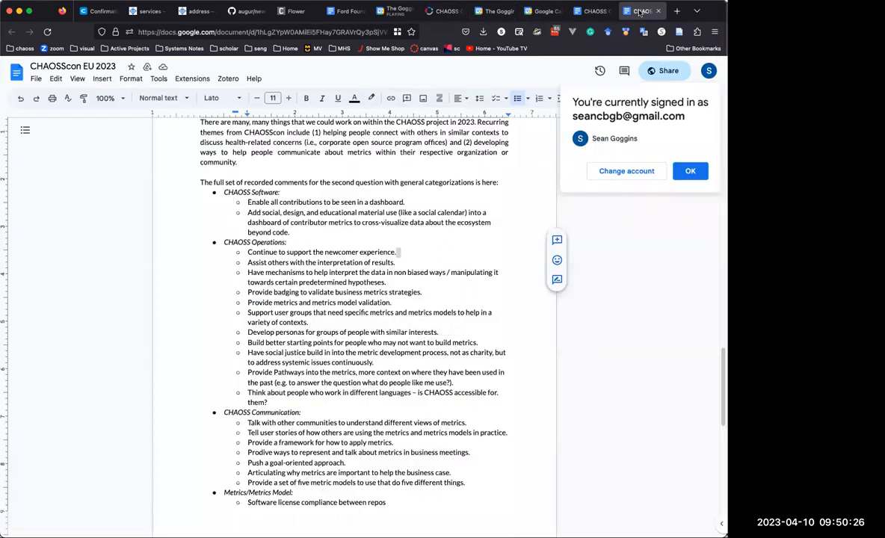
click(590, 12)
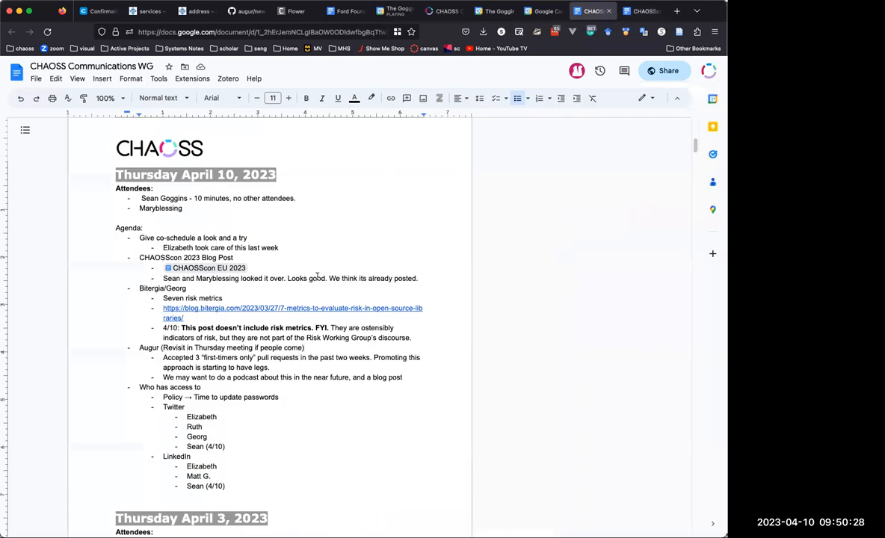
click(139, 238)
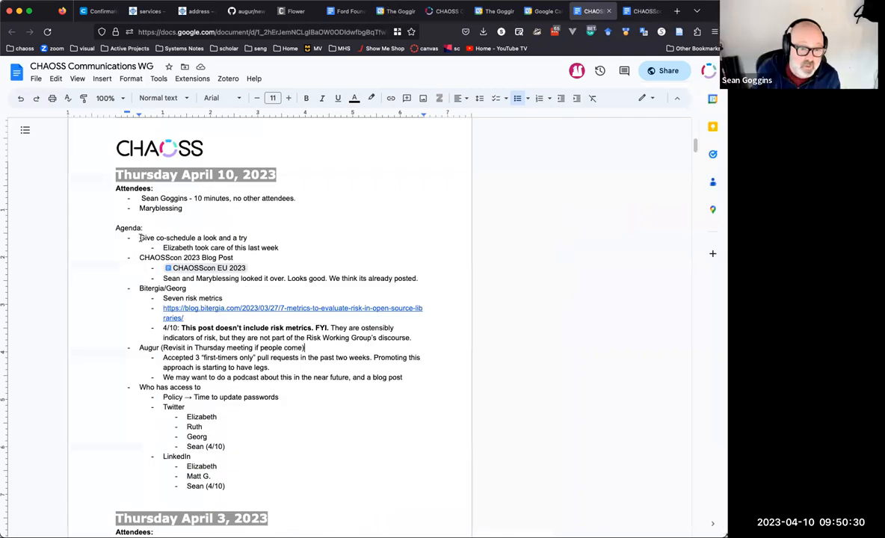
Record the Monday/Thursday 9:30am CDT meeting decision with sub-points 'Inconsistent attendance weekly' and 'Avoiding Conflict'.
key(Return)
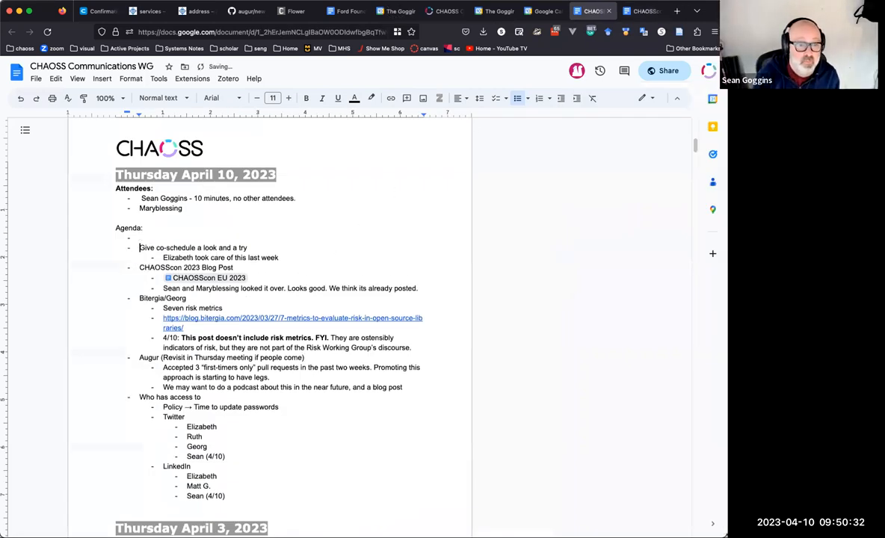
text(We )
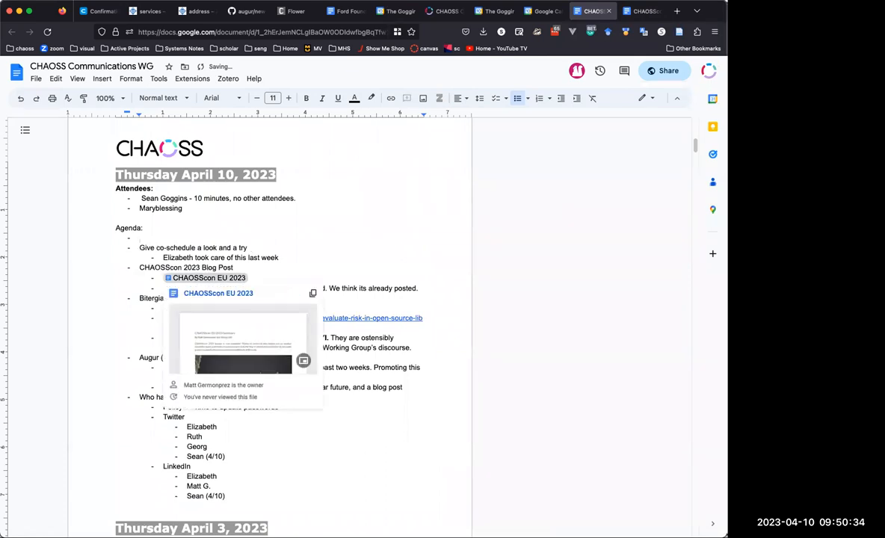
text(decided t)
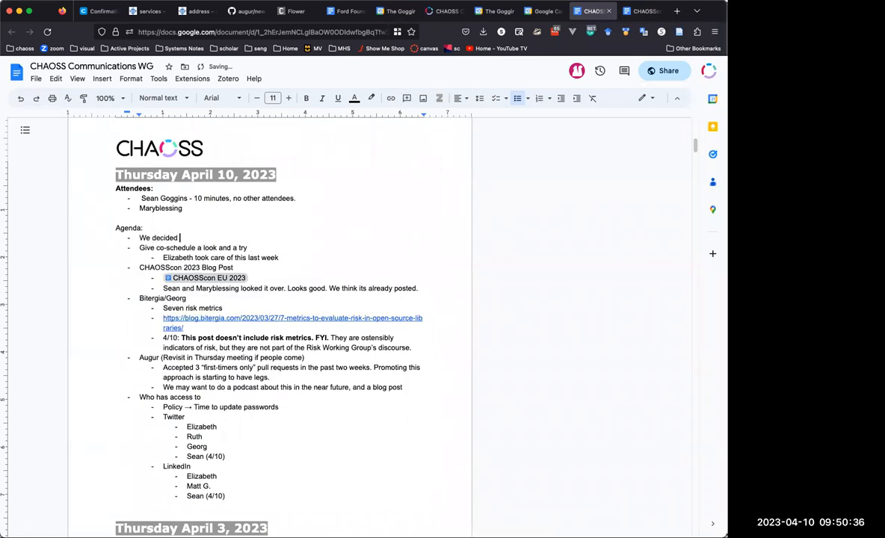
text(o make the comm)
text(unications working)
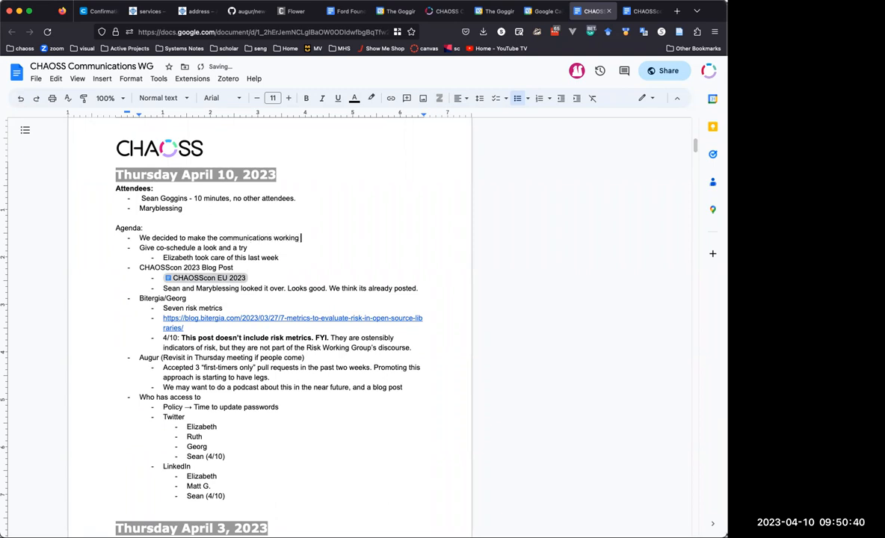
text( group meeting on )
text(Mondayand)
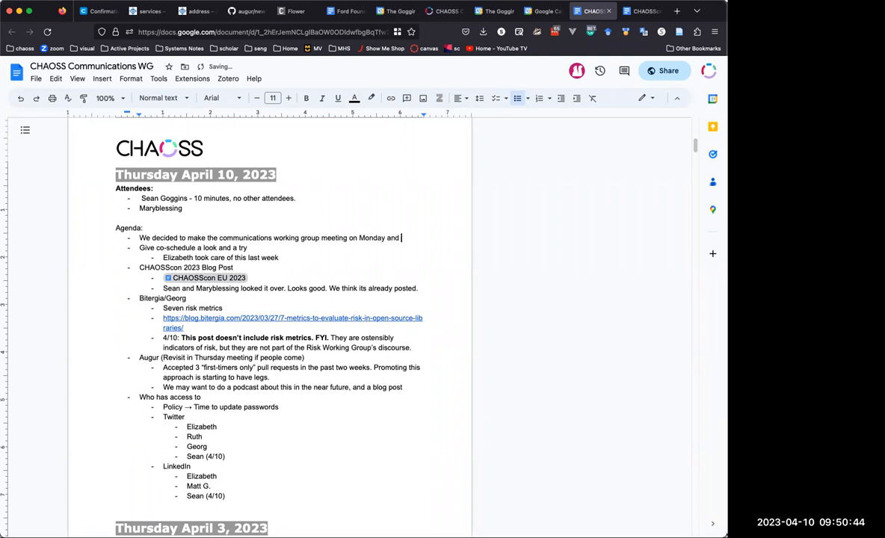
text( Thursday at )
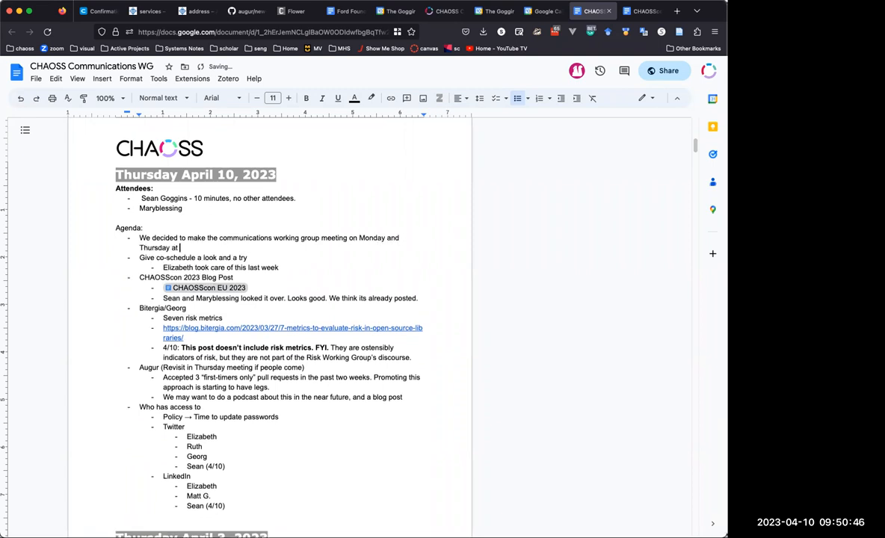
text(9:30am CDT )
text(on weks )
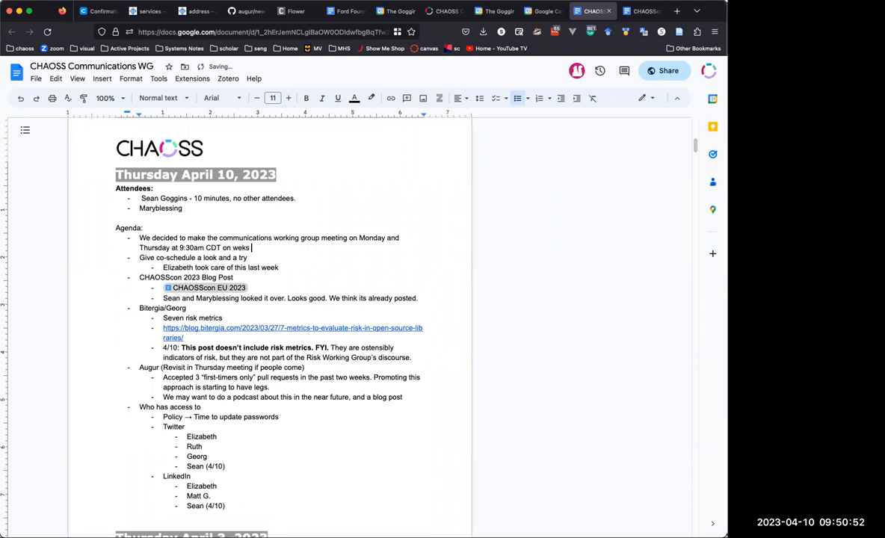
text(eks that f)
text(lternate with )
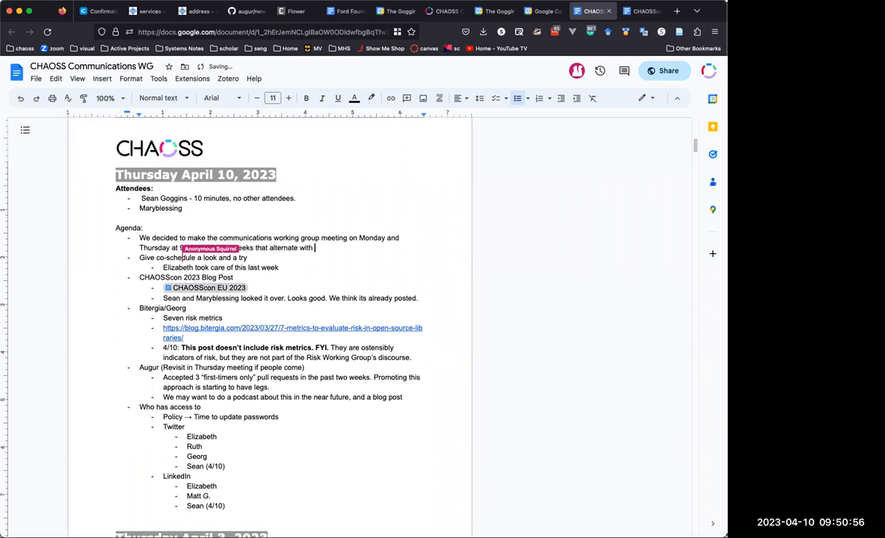
text(CHAOSS A)
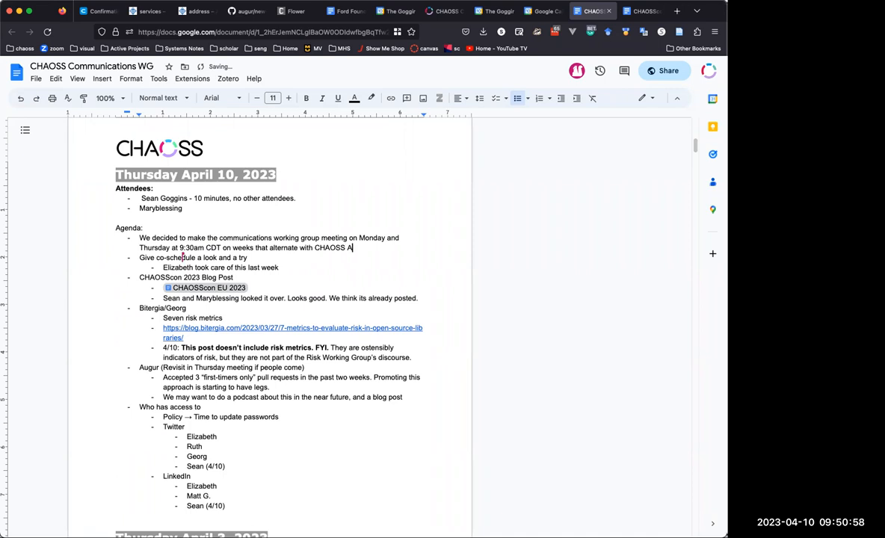
text(frica)
key(Return)
key(Tab)
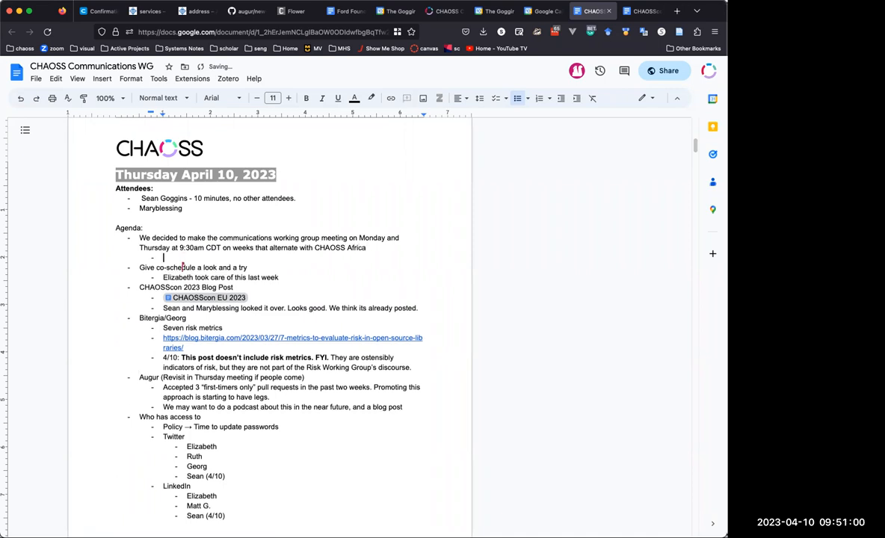
text(Inconsistent)
text( attendanc)
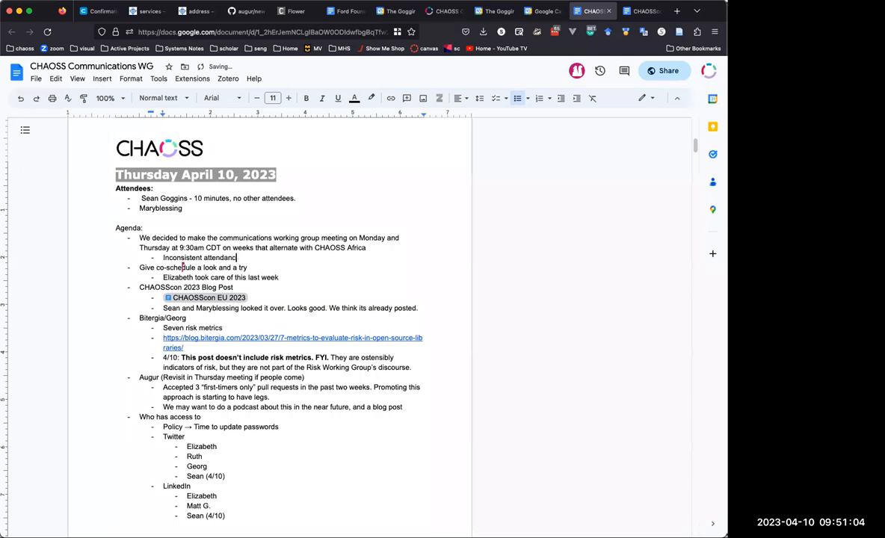
text(e weekly)
key(Return)
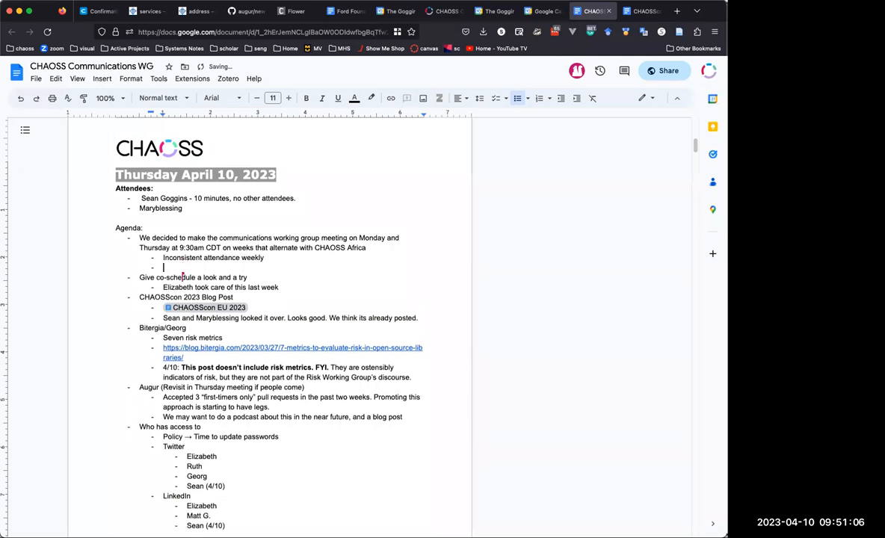
text(Avoiding Conflict)
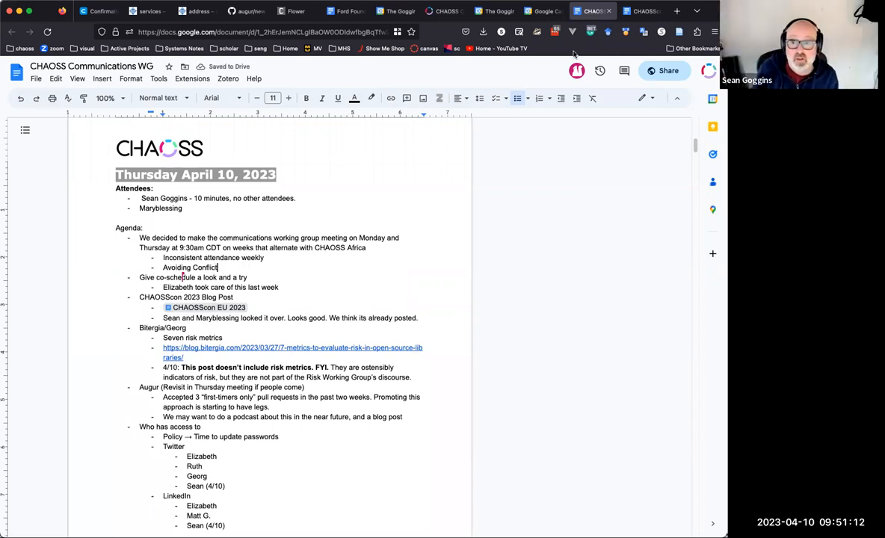
Bring up Monday's Communications Working Group Meeting event in Google Calendar.
click(445, 11)
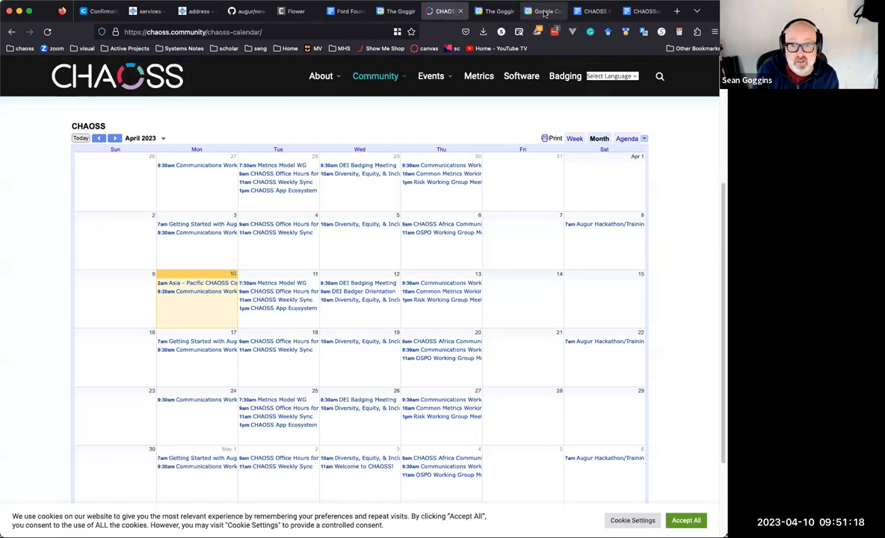
click(543, 11)
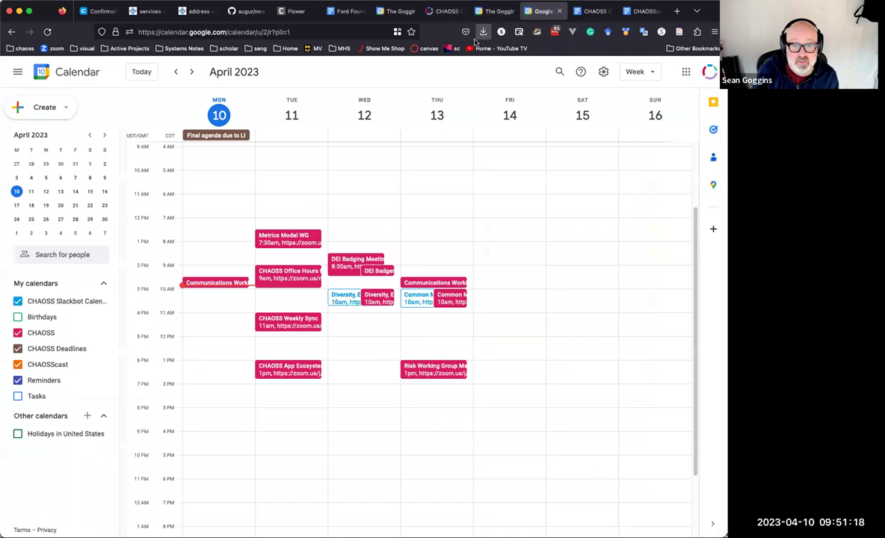
click(232, 283)
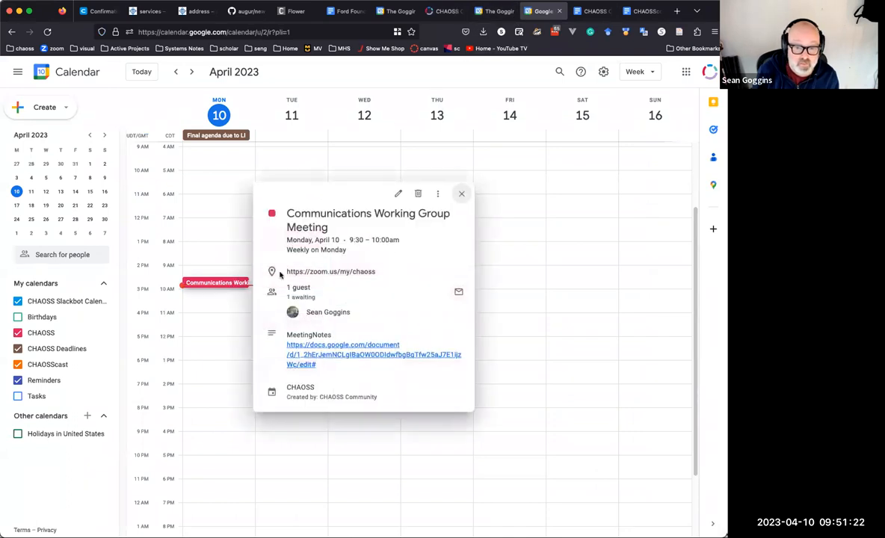
Set the meeting to repeat every 2 weeks on Monday, starting Apr 17, 2023.
click(398, 194)
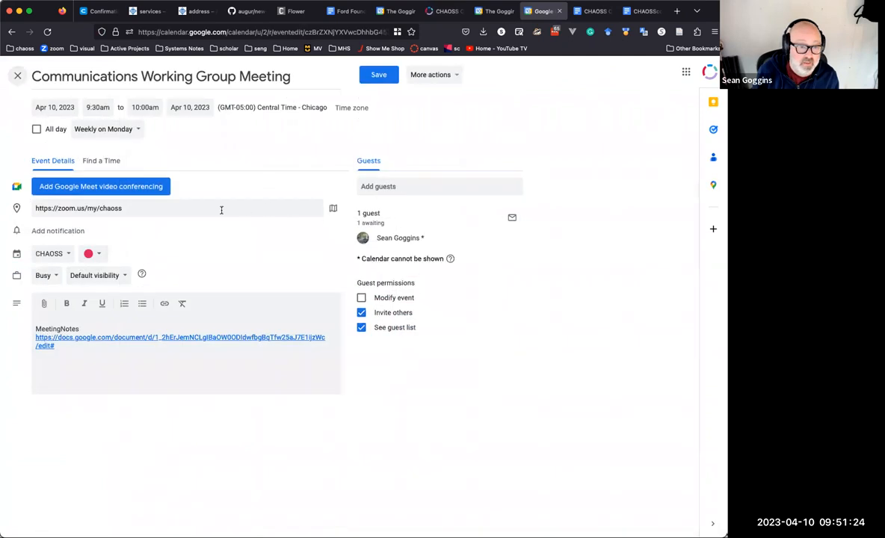
click(109, 129)
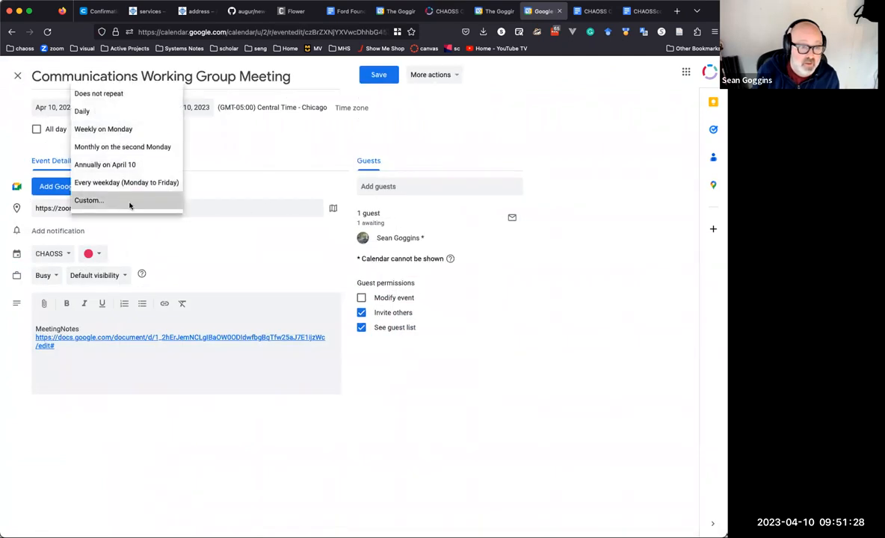
click(88, 201)
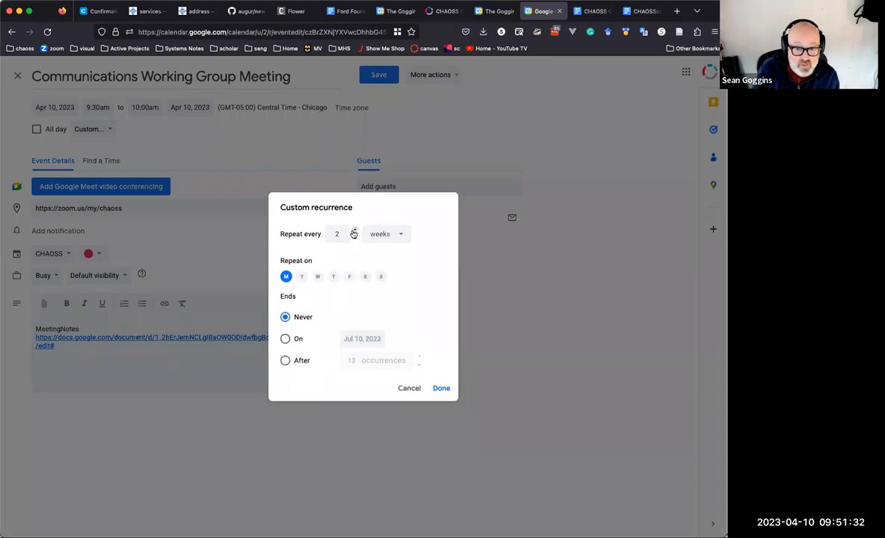
click(441, 388)
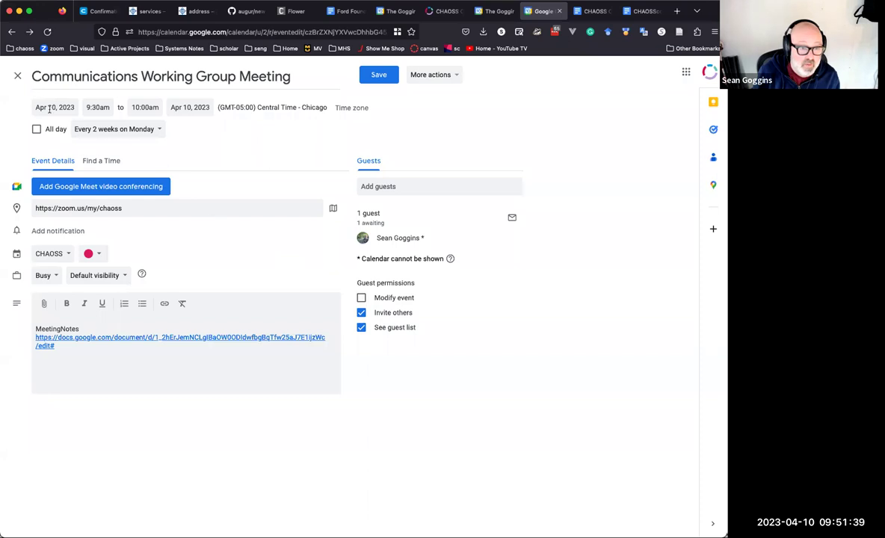
click(48, 107)
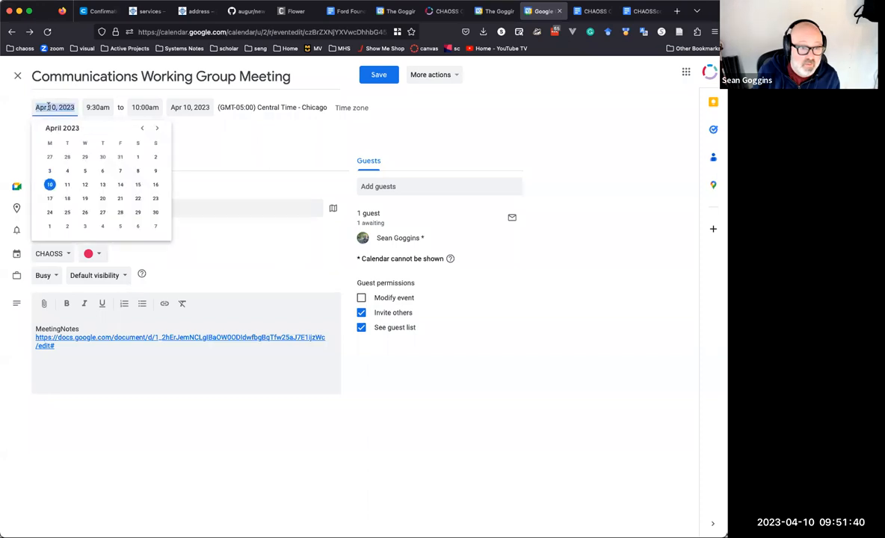
click(49, 198)
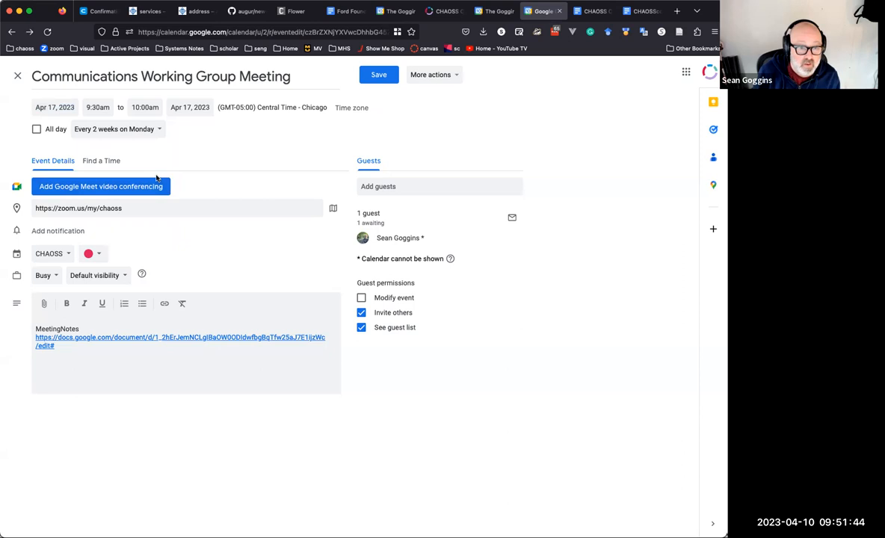
Extend the custom recurrence to every 2 weeks on Monday and Thursday.
click(133, 129)
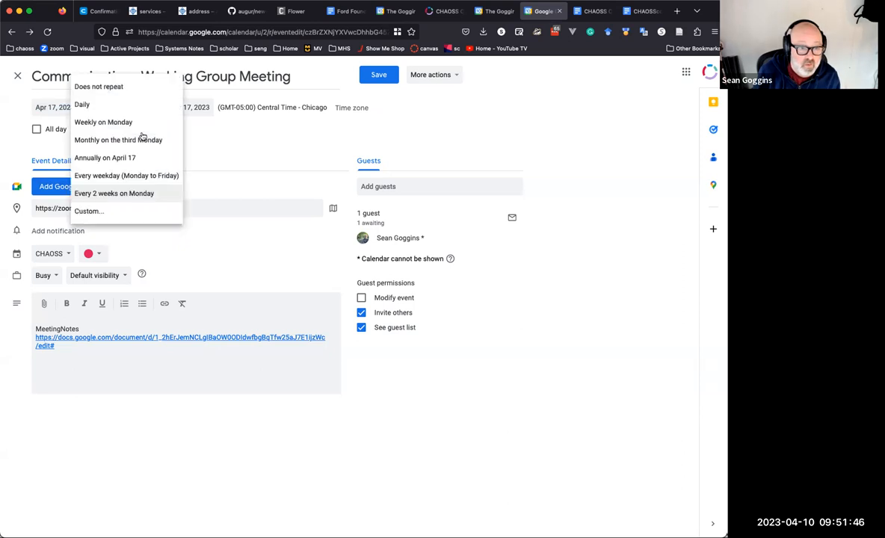
click(88, 211)
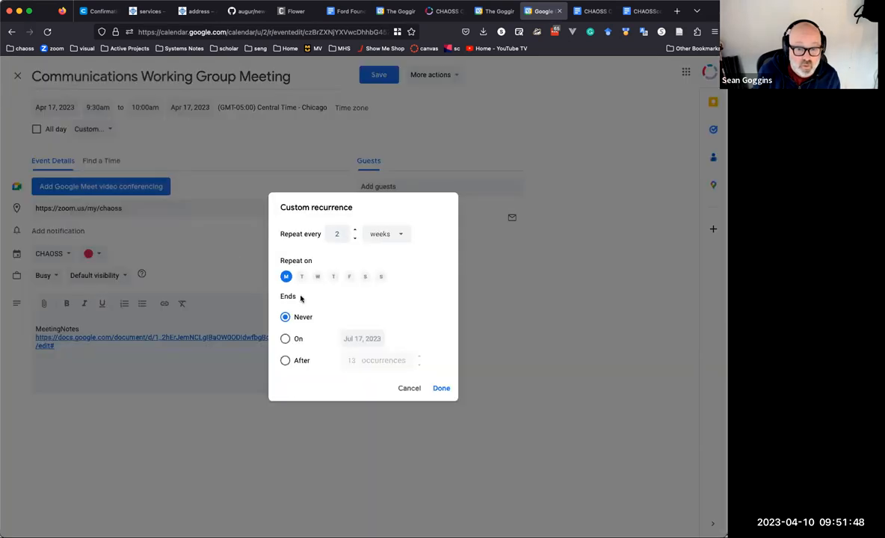
click(333, 276)
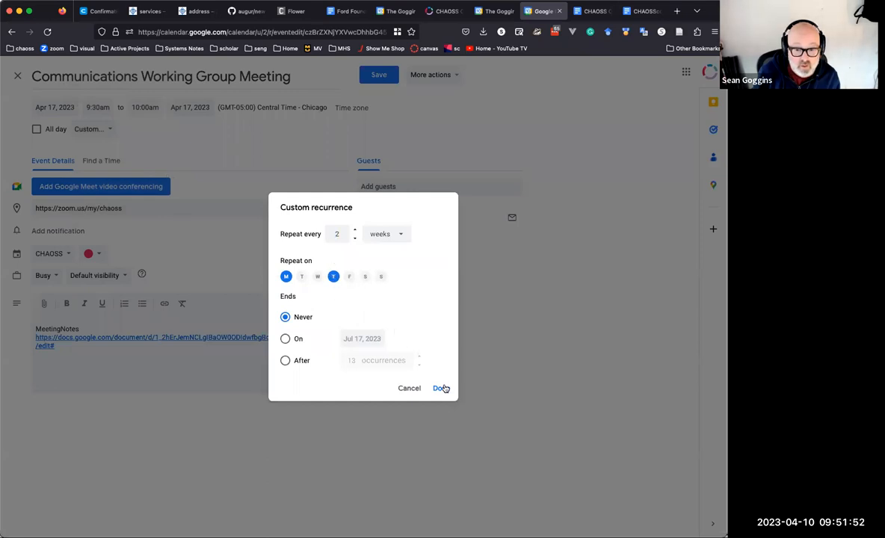
click(441, 388)
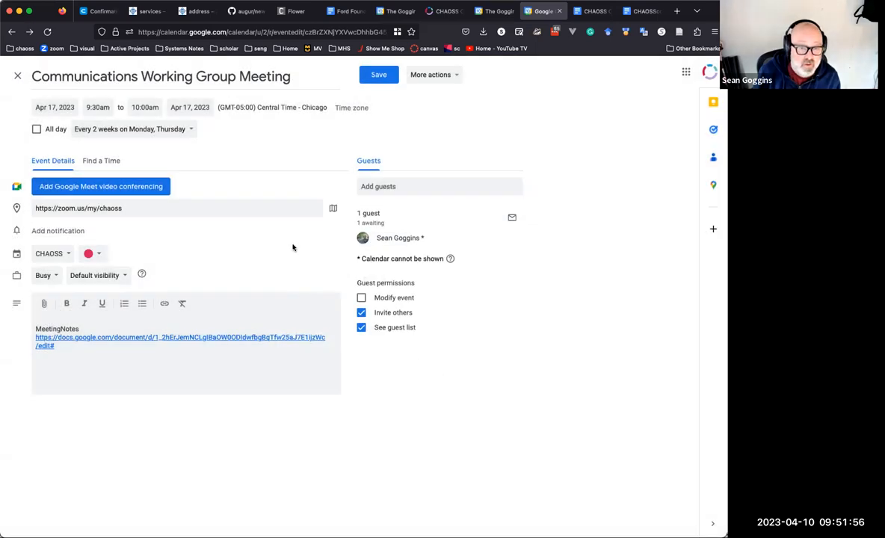
click(378, 187)
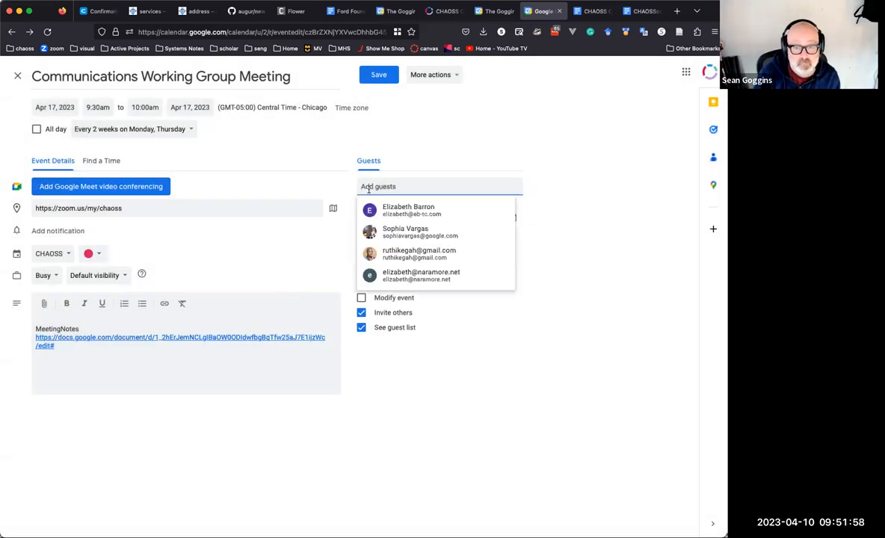
click(408, 210)
click(391, 186)
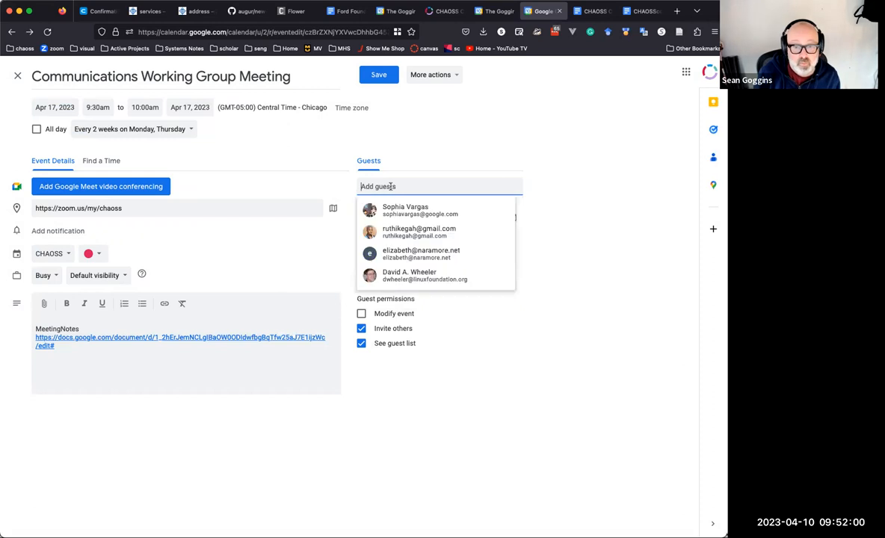
text(veni)
key(BackSpace)
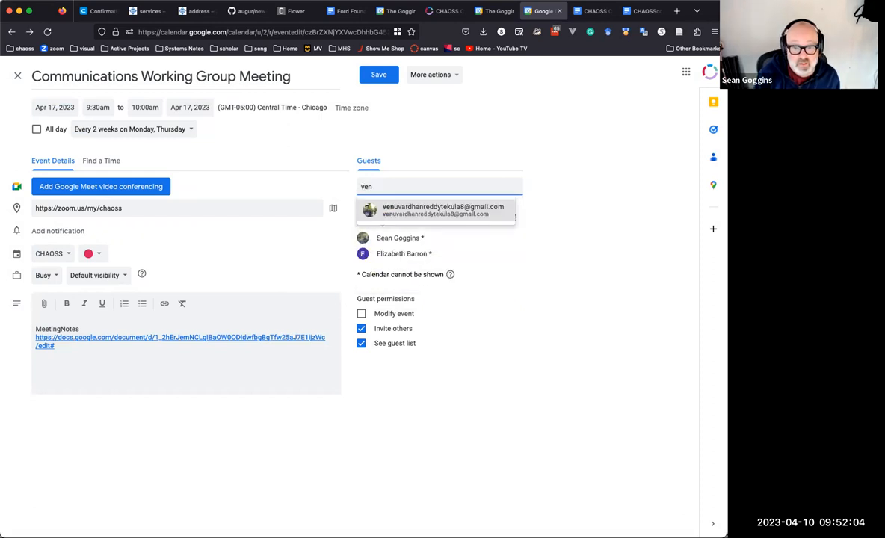
key(Return)
text(geor)
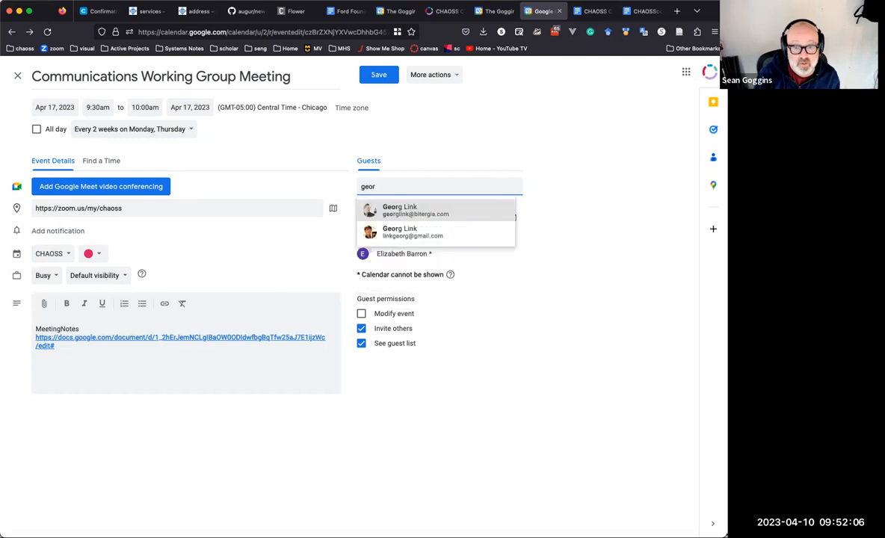
key(Return)
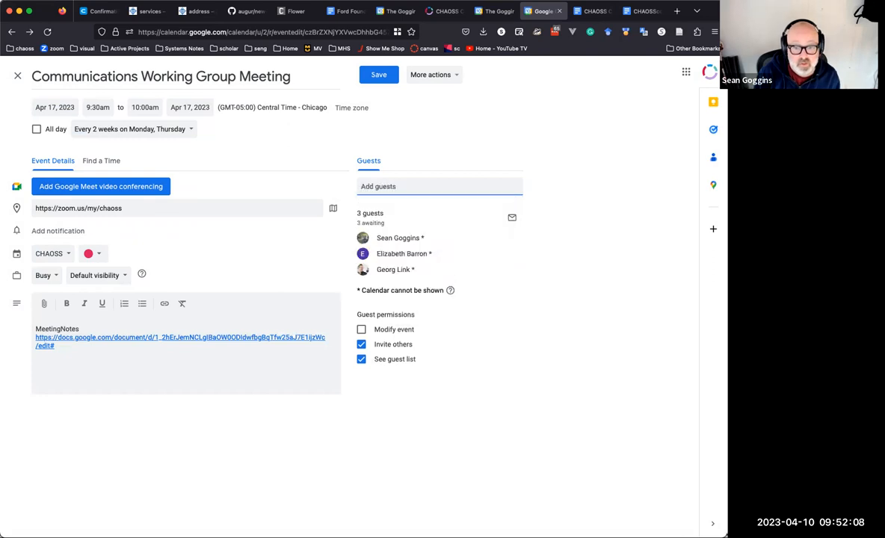
text(germ)
key(Return)
text(ru)
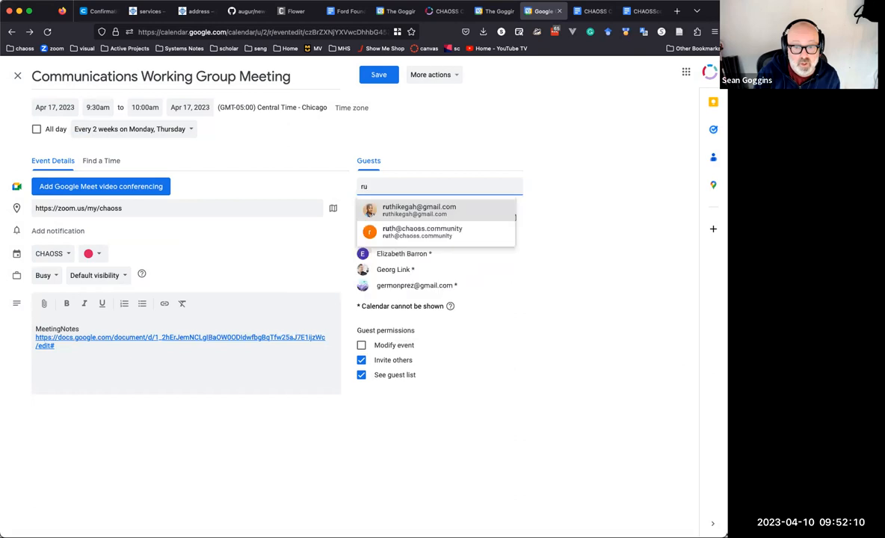
text(th)
key(Return)
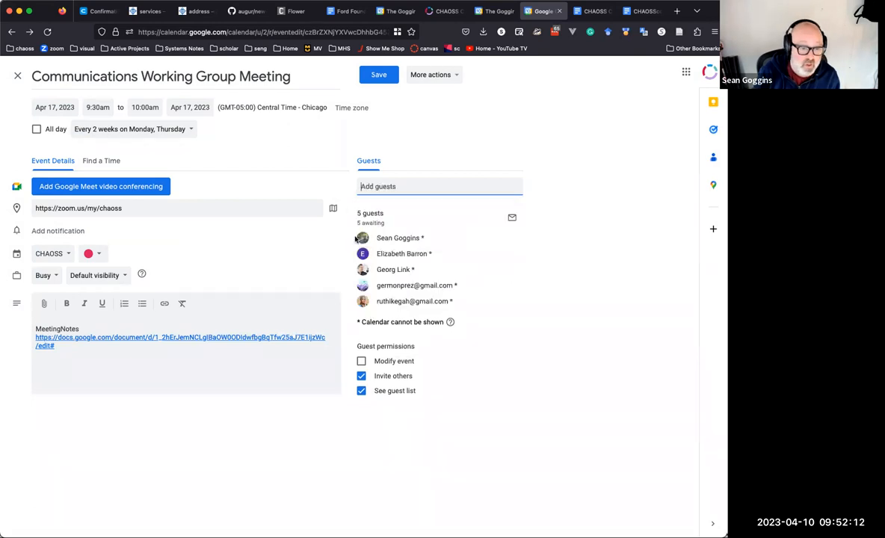
click(93, 321)
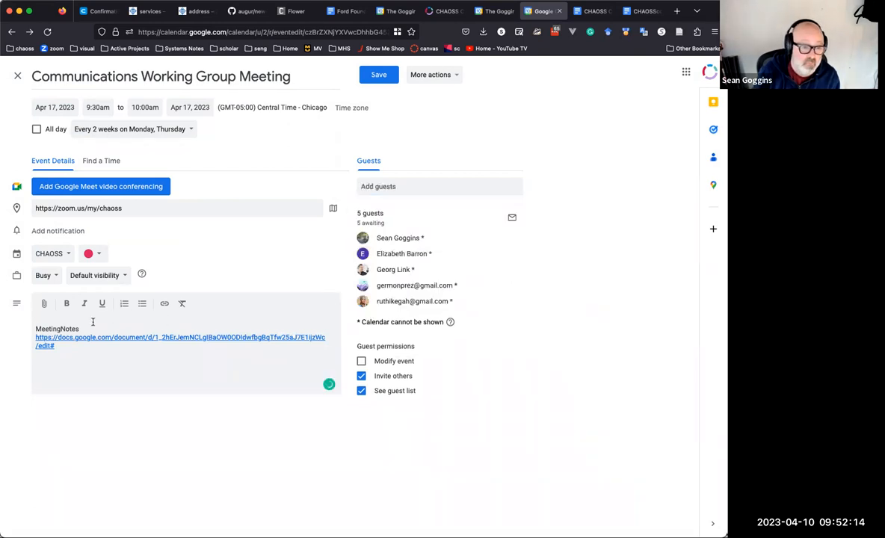
Add a description note above the MeetingNotes link, save the event, and view the week of April 17–23.
key(Return)
key(Return)
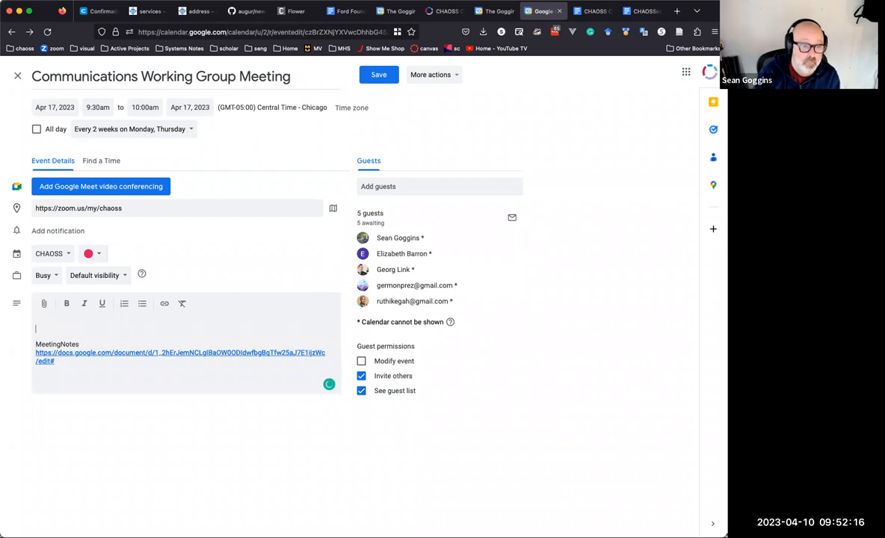
text(NO)
text( T)
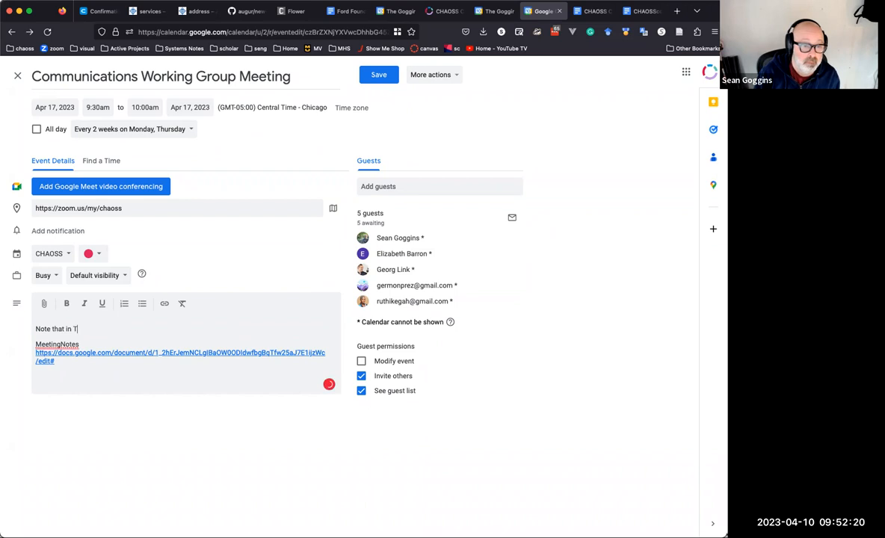
text(y's meeting we )
text(decided to make this every o)
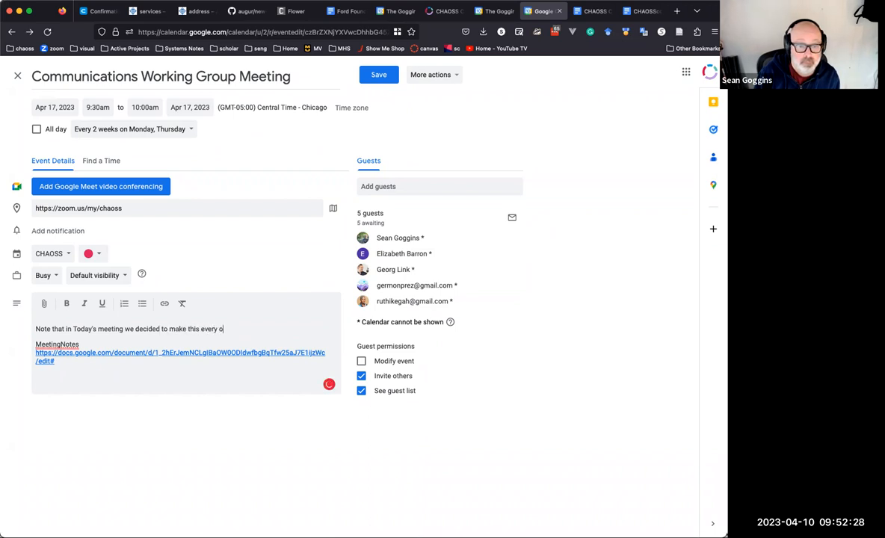
text(ther week on)
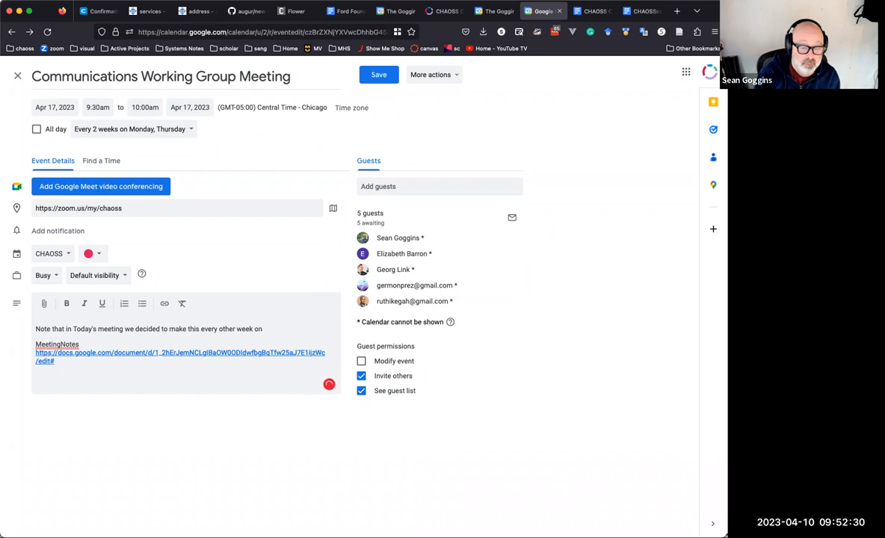
text( Mondays and )
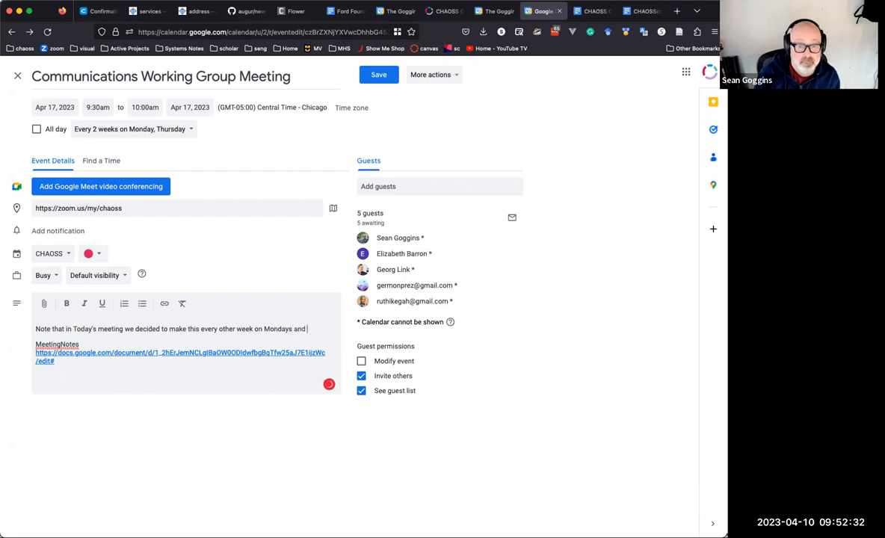
text(Thursdays due to inconsist)
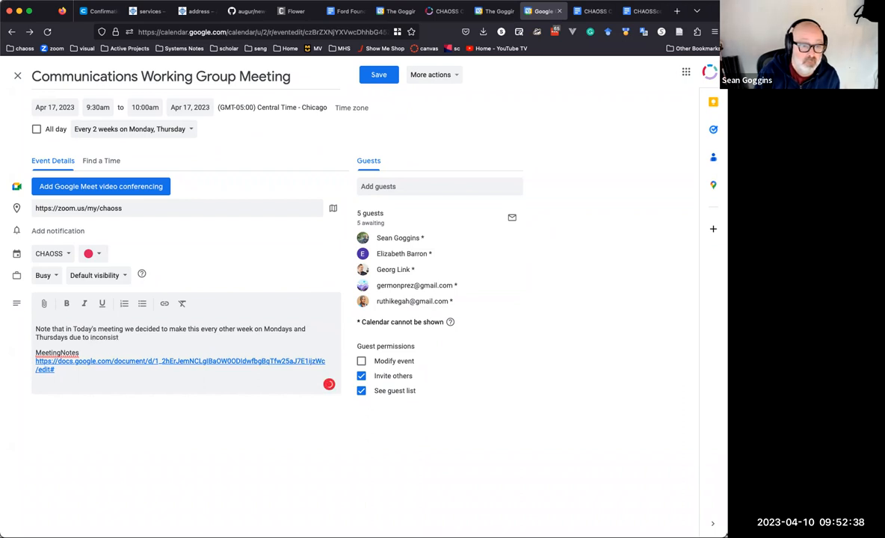
text(ent we)
text(ekly)
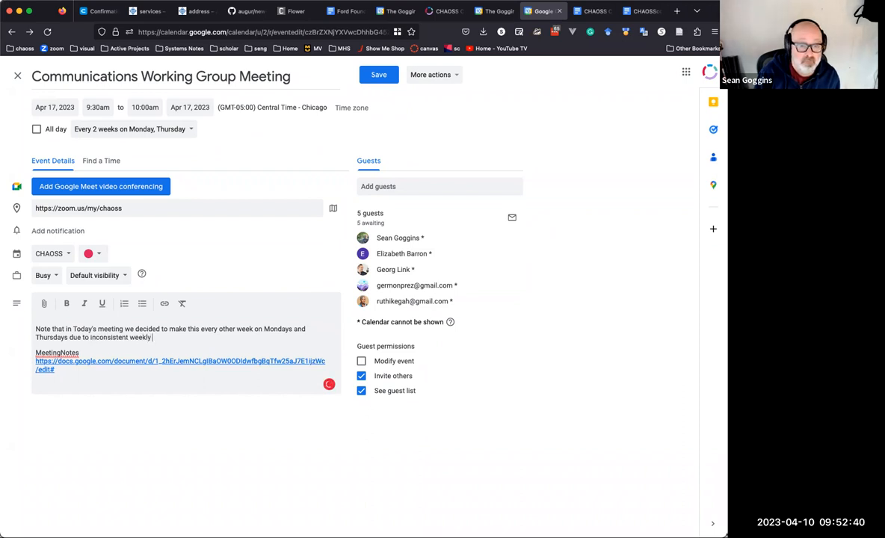
text( participation, an)
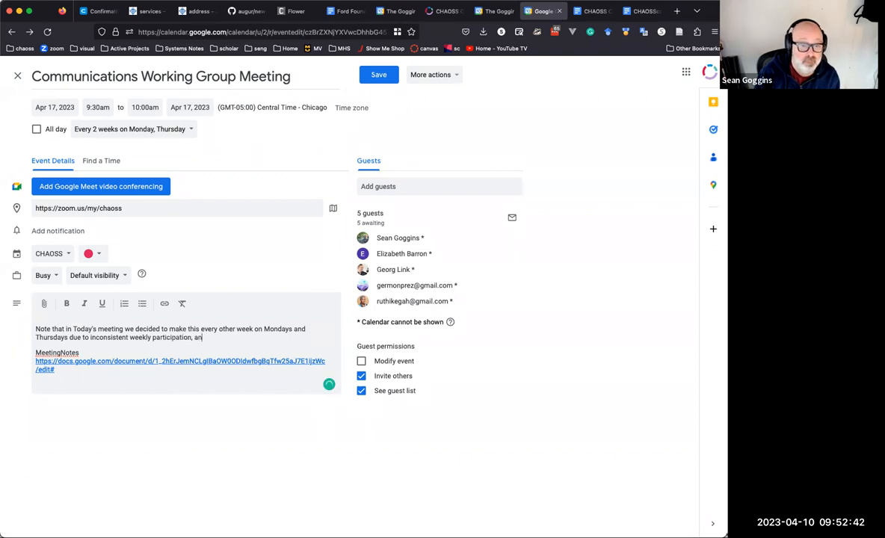
text(d the conflict wi)
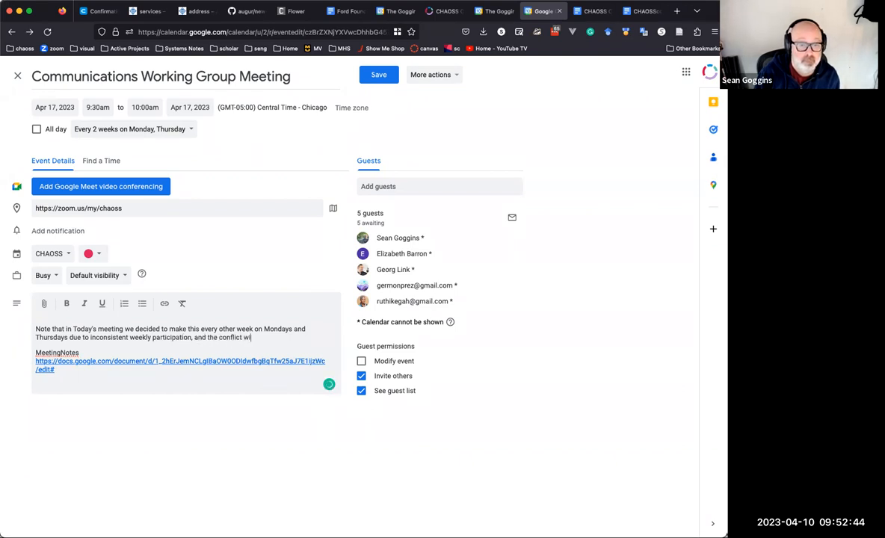
text(th CHAOSS-Africa.)
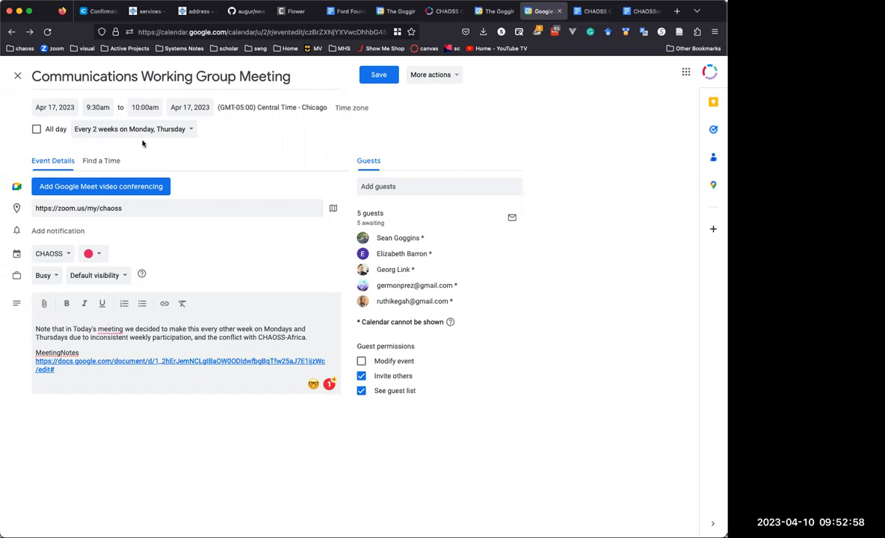
click(378, 74)
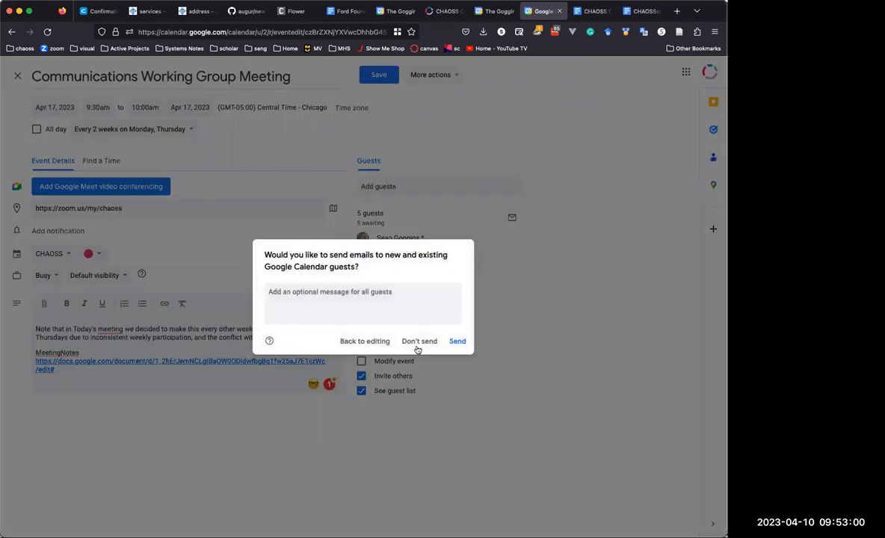
click(458, 341)
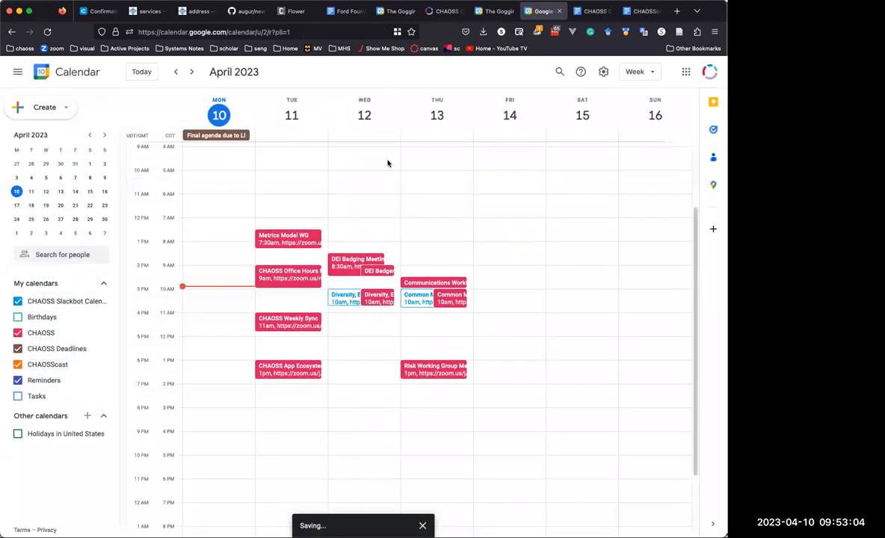
click(192, 71)
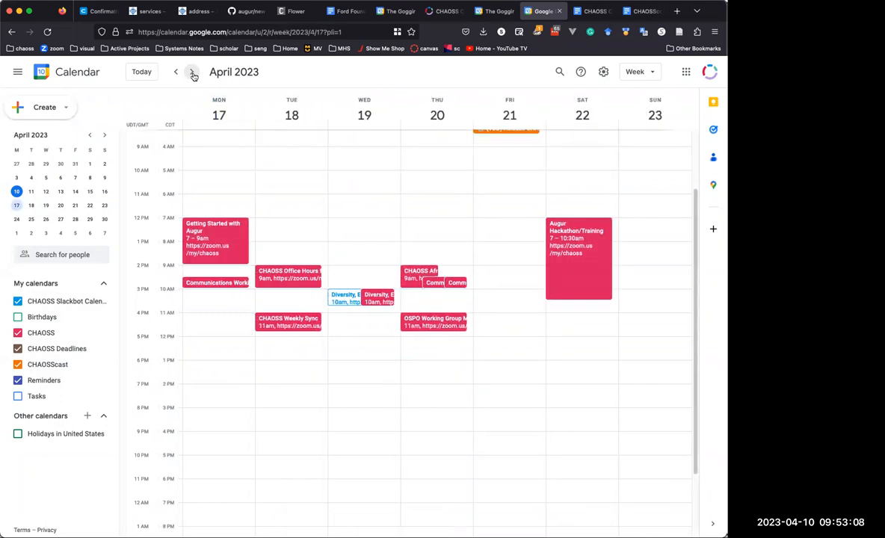
Delete the weekly Thursday Communications Working Group Meeting from April 20 and all following occurrences.
click(434, 282)
click(458, 282)
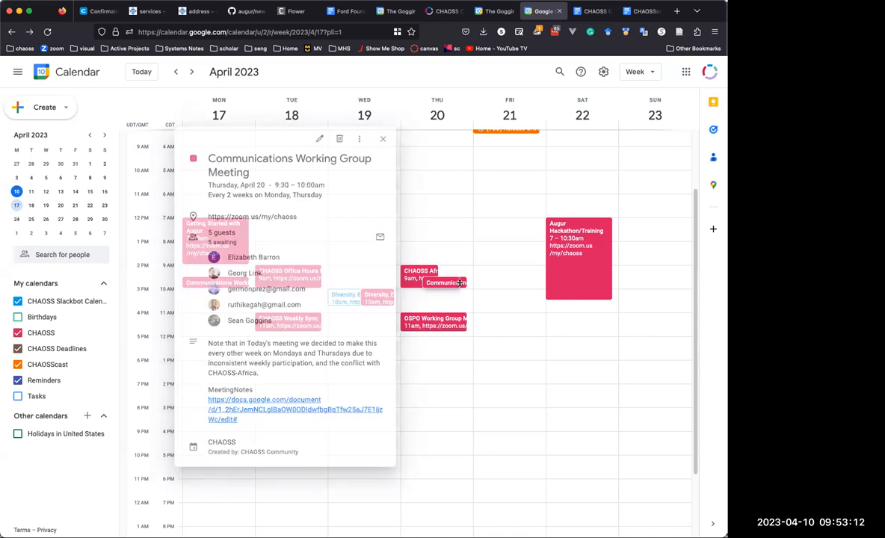
click(463, 284)
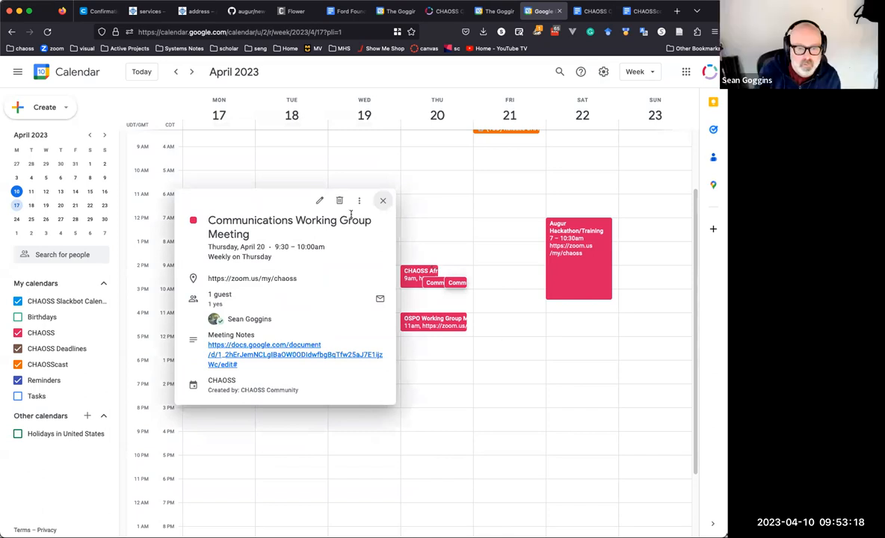
click(340, 200)
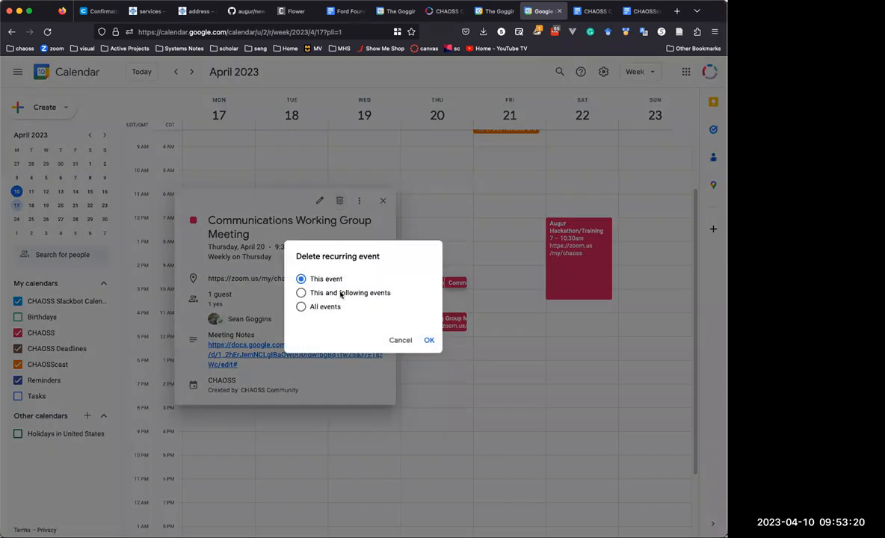
click(301, 292)
click(429, 340)
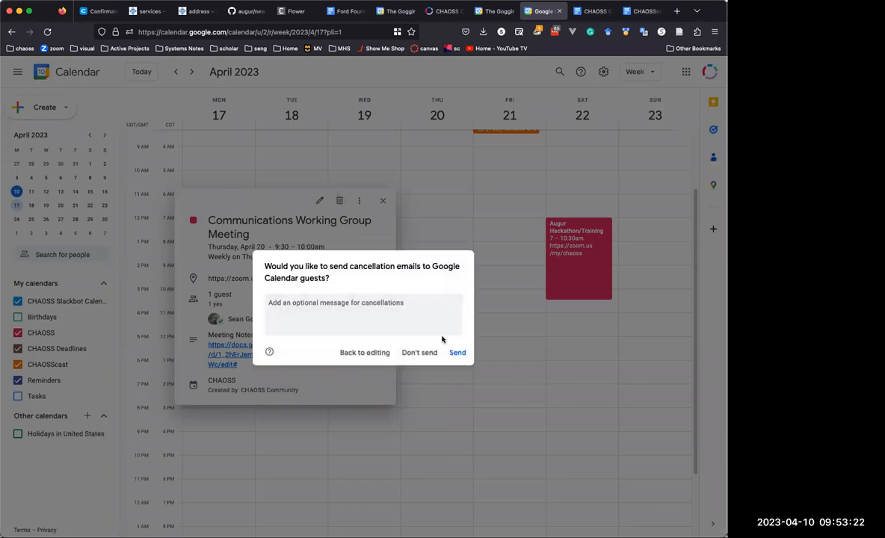
Send guests a cancellation note explaining there is one biweekly two-day meeting.
click(417, 315)
text(J)
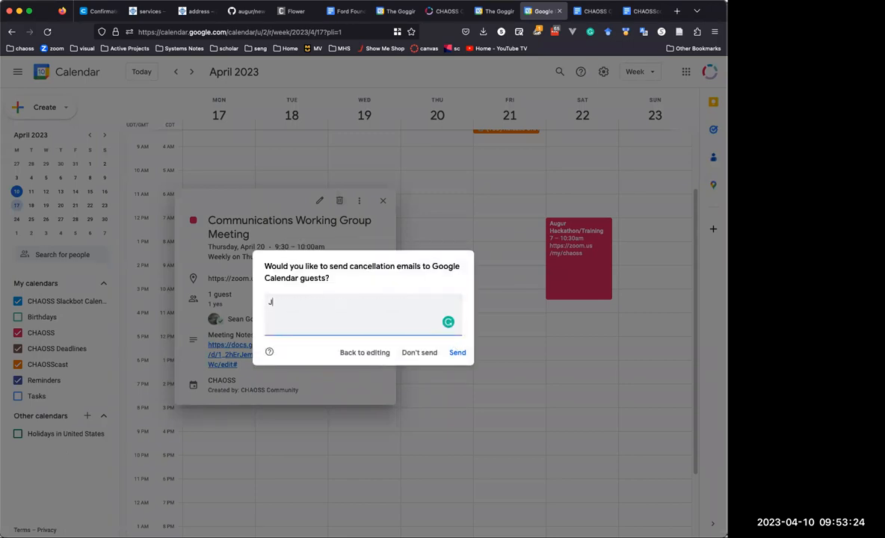
text(ust ha)
text(d one meeting )
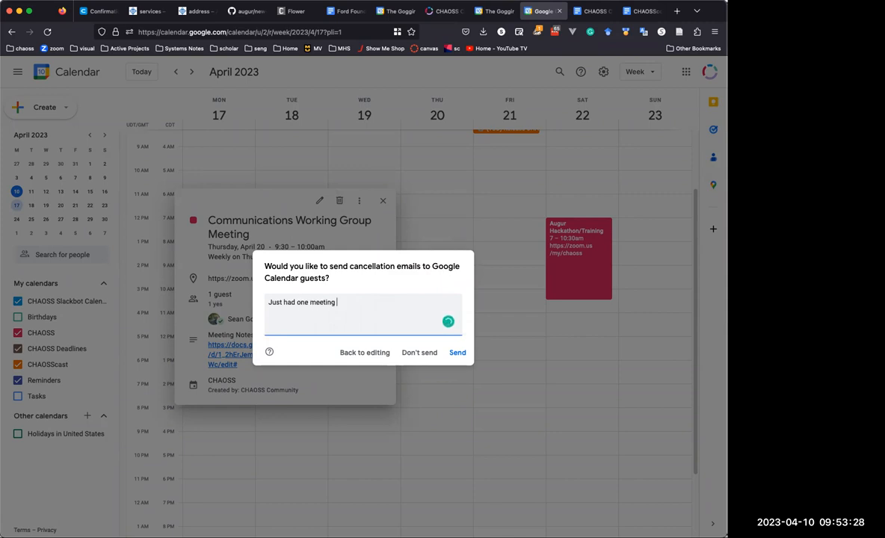
text(notice with two)
text( days every ot)
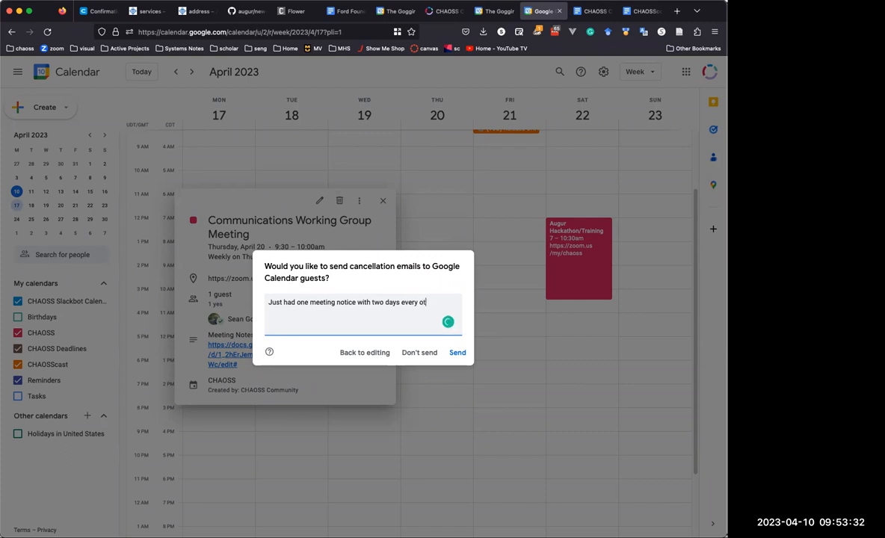
text(her week.)
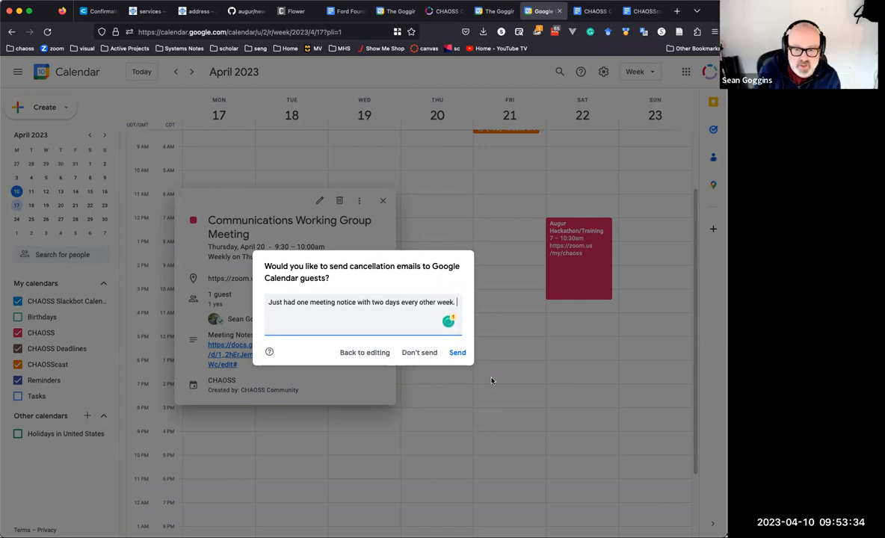
click(459, 353)
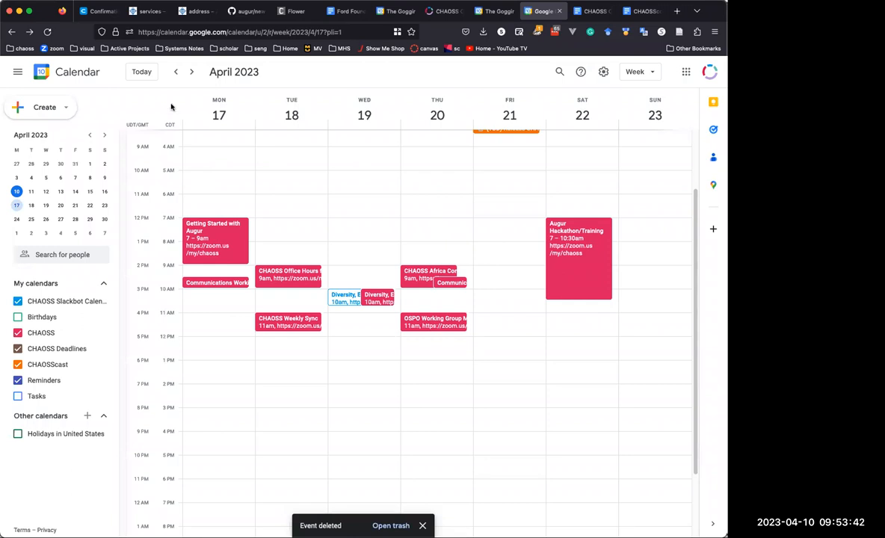
Move the biweekly Monday Communications Working Group Meeting series to start April 10.
click(175, 72)
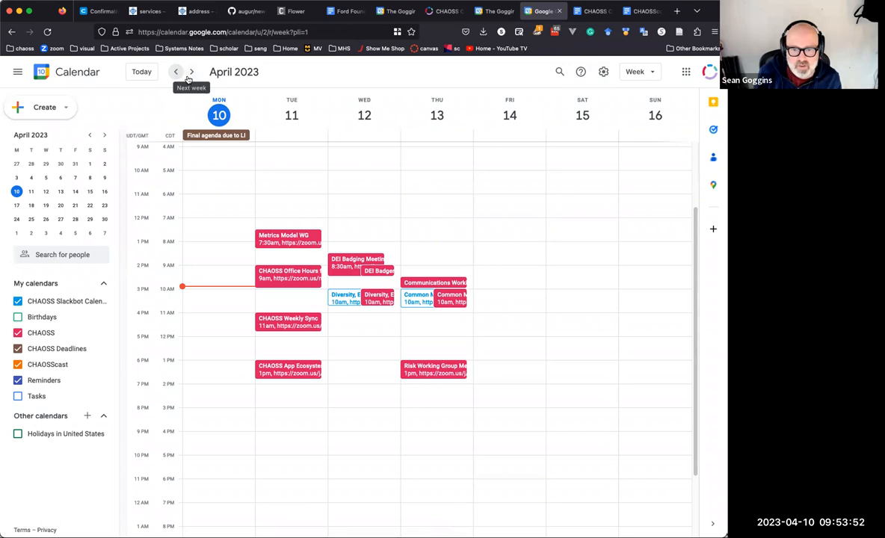
click(190, 72)
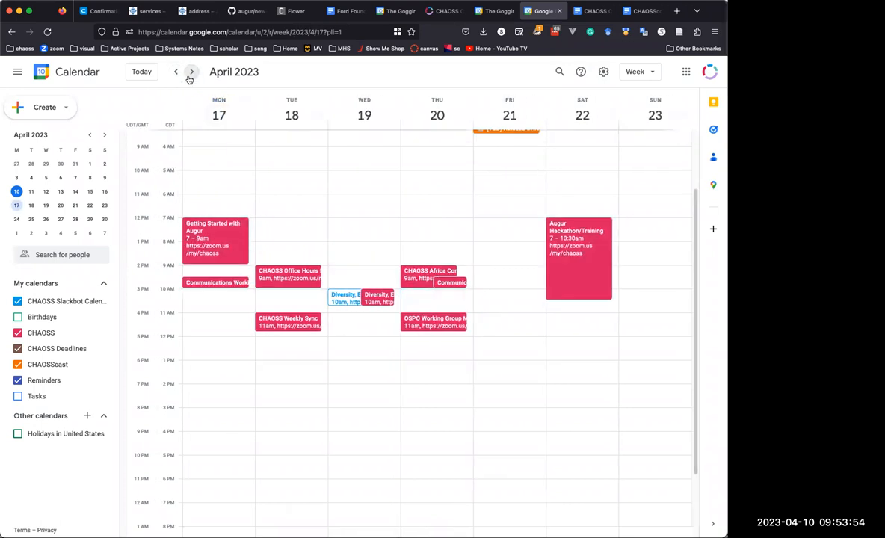
click(208, 284)
click(398, 140)
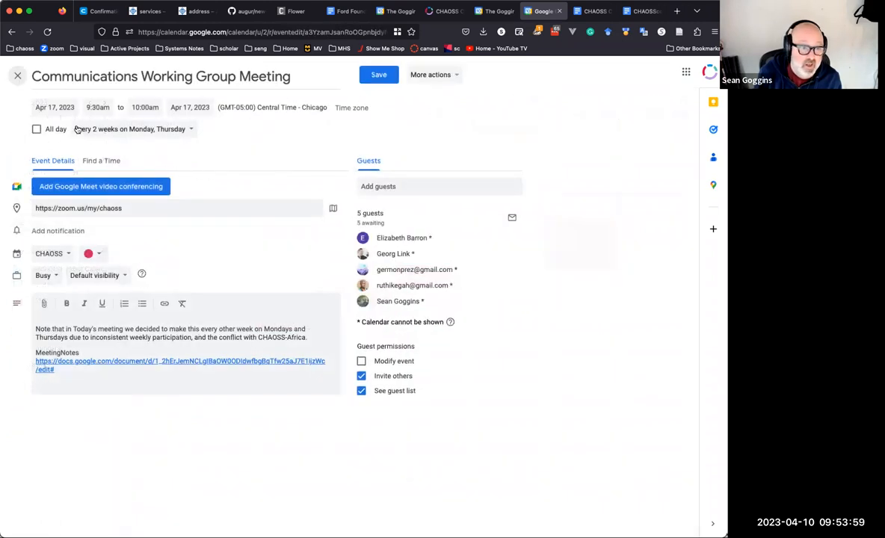
click(55, 107)
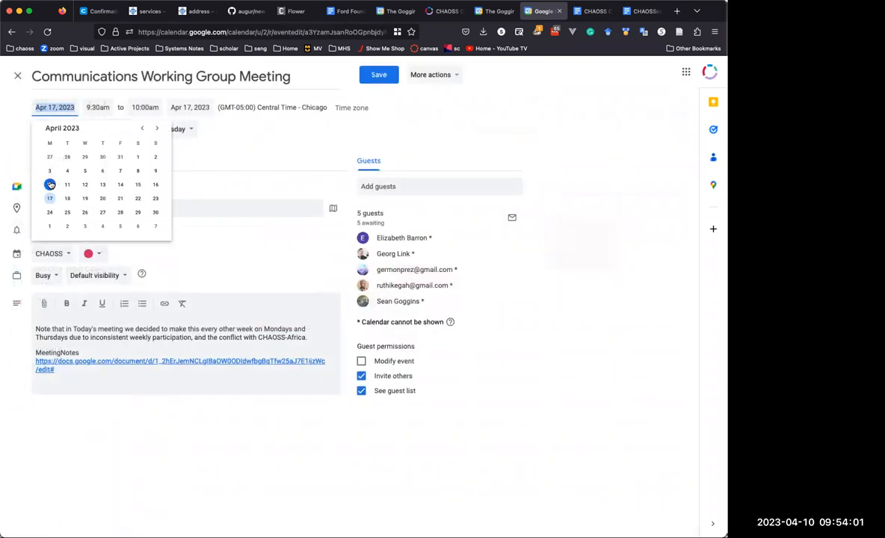
click(51, 170)
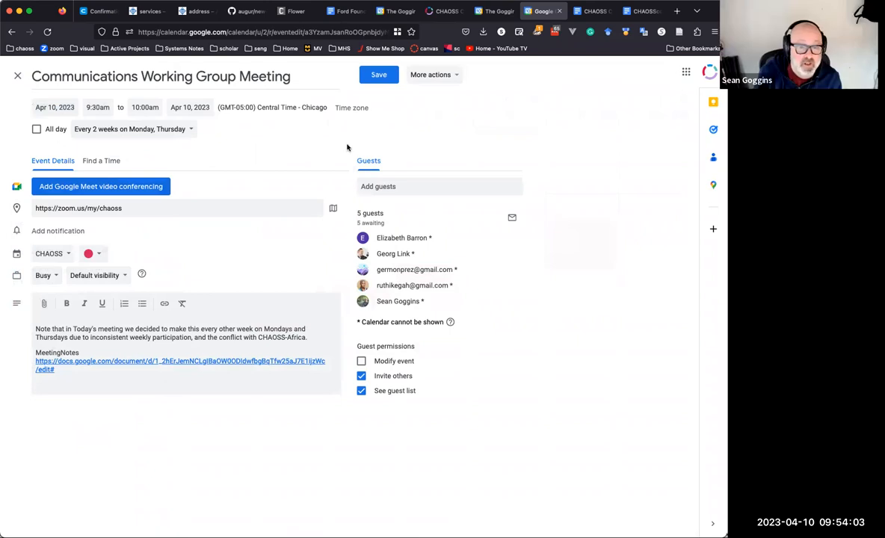
Begin the description with 'Whoops. Got the alternating weeks wrong initially.'.
click(169, 328)
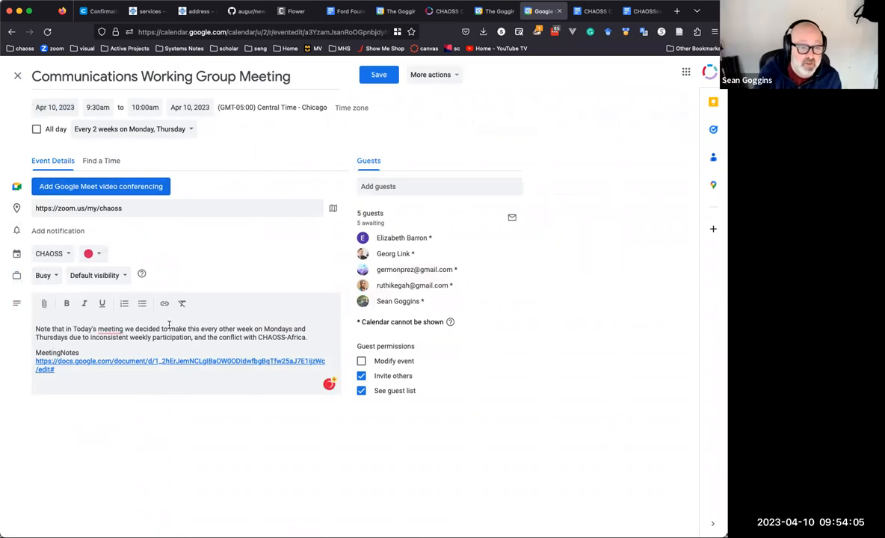
key(Return)
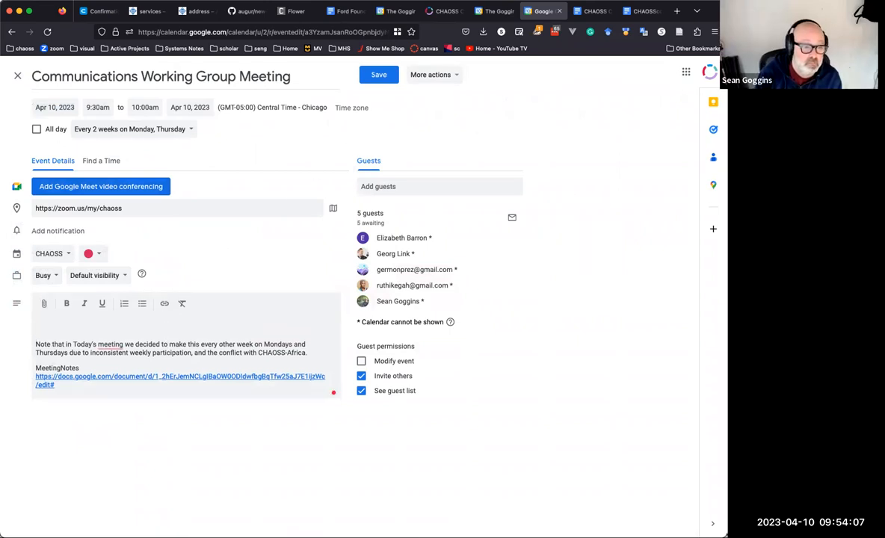
text(Wh)
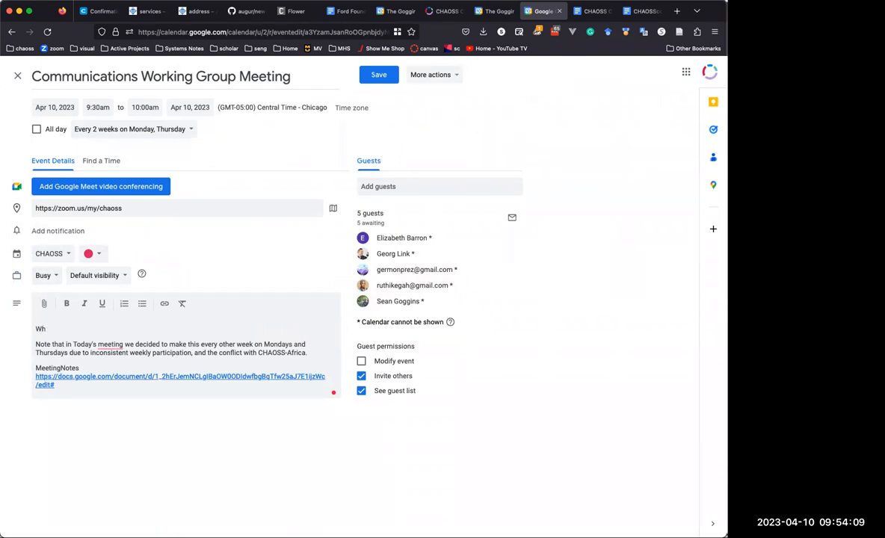
text(oops. Got the alternating)
text( week)
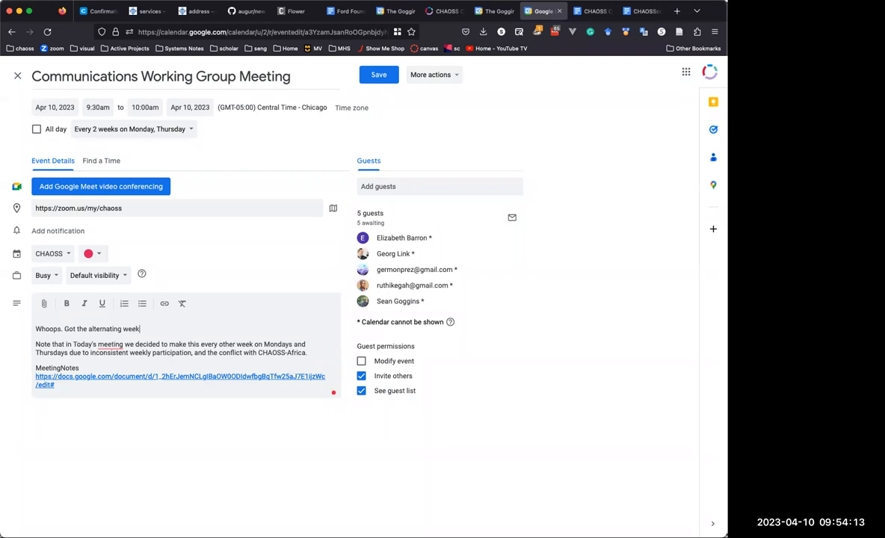
text(rong initially.)
Save the change for this and following events, telling guests 'Got the alternating weeks wrong on the first try.'.
click(377, 75)
click(344, 300)
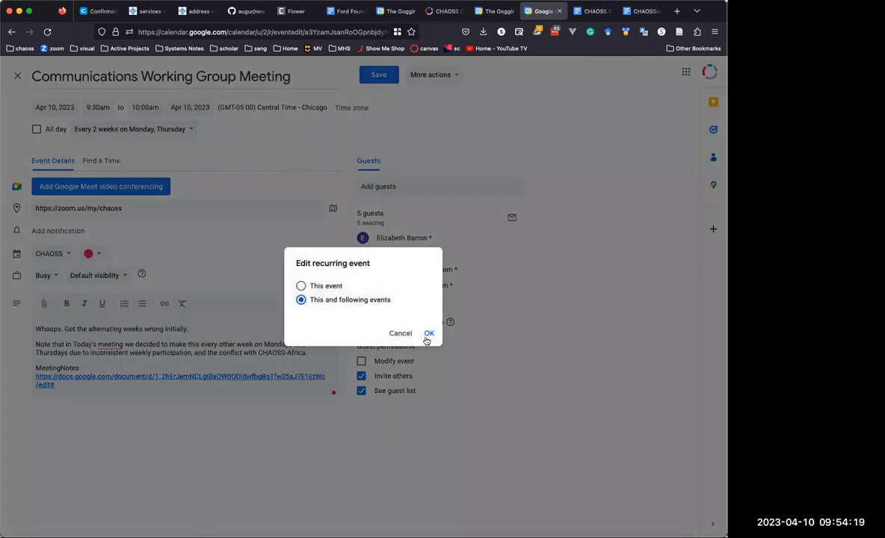
click(429, 333)
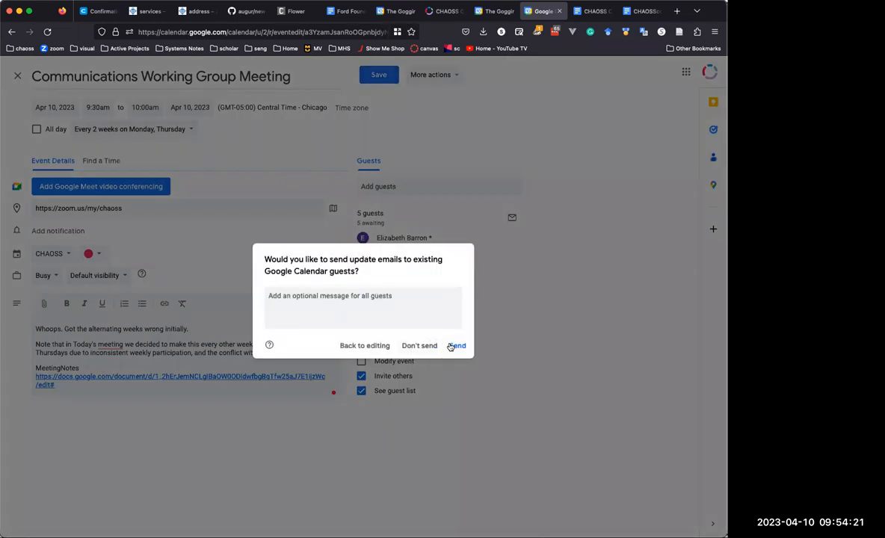
click(411, 306)
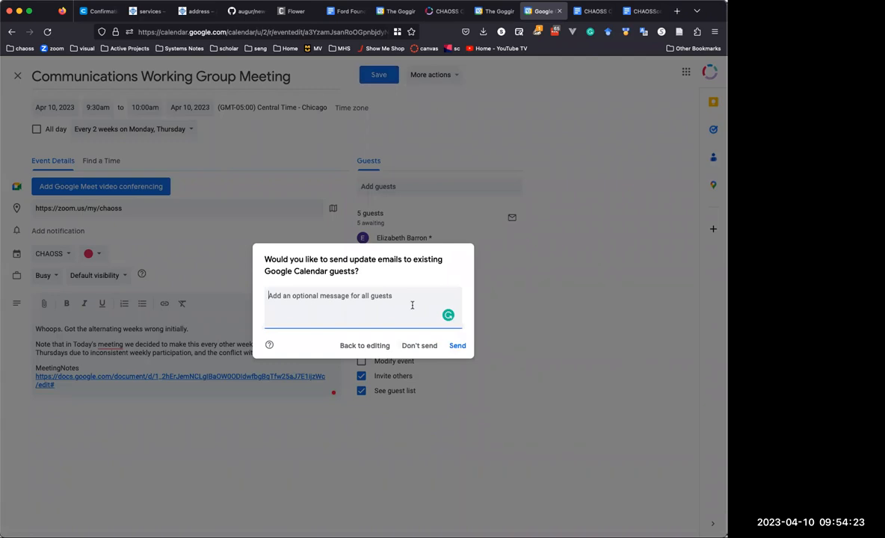
text(Got the alte)
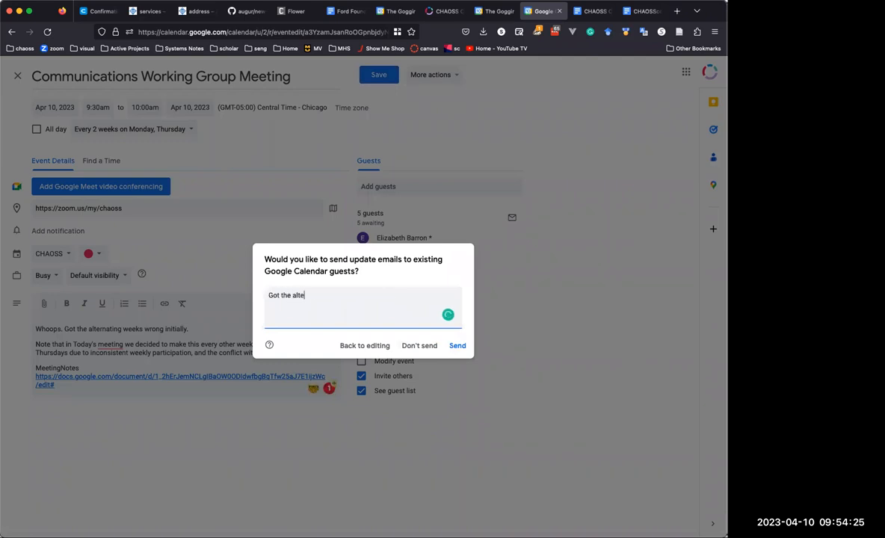
text(rnating weeks wr)
text(ong on the first )
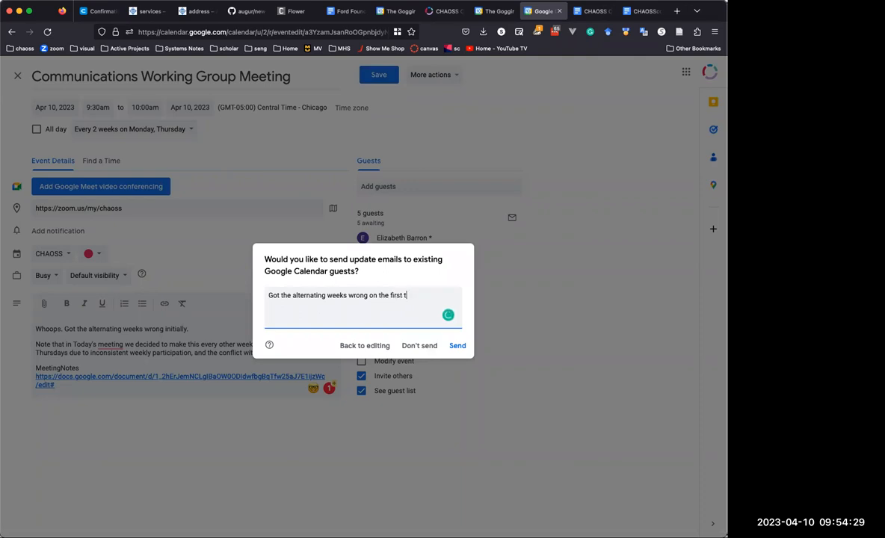
text(try.)
click(457, 345)
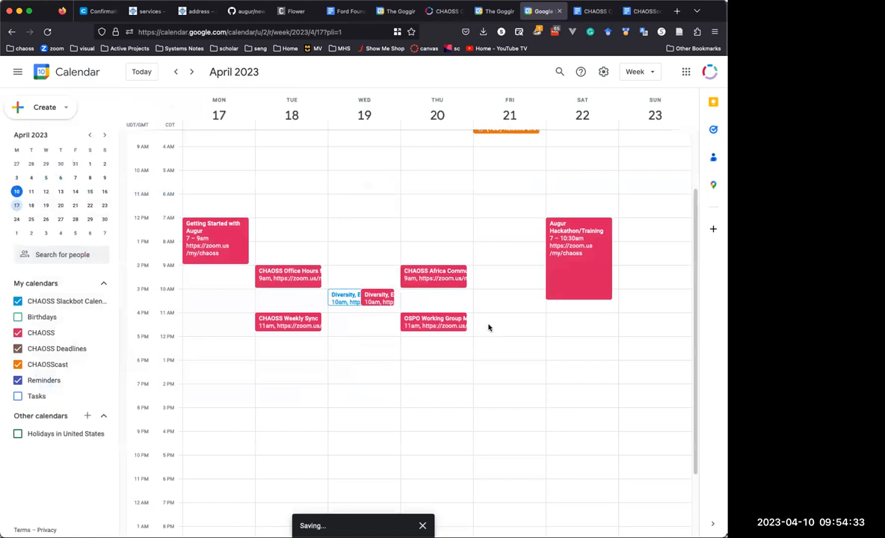
click(177, 72)
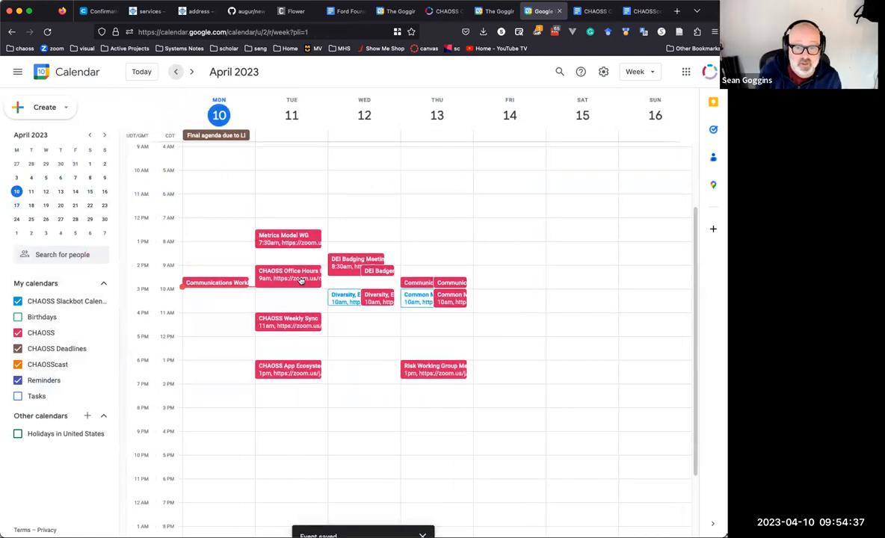
Delete the weekly Thursday Communications Working Group Meeting from April 13 and all following occurrences.
click(451, 283)
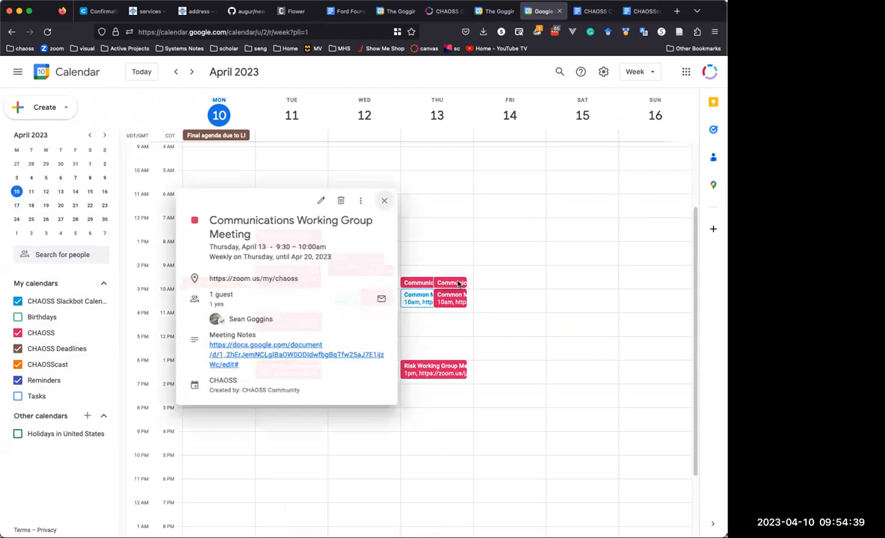
click(418, 283)
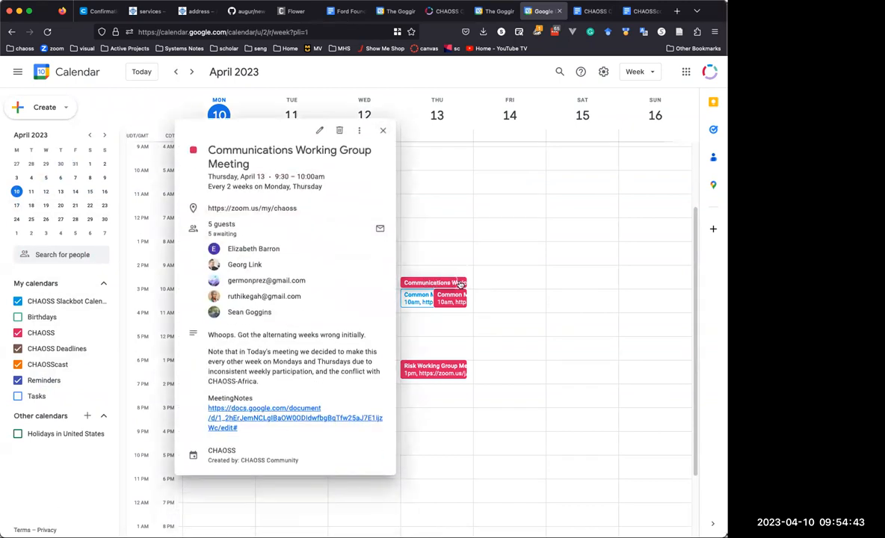
click(452, 283)
click(340, 202)
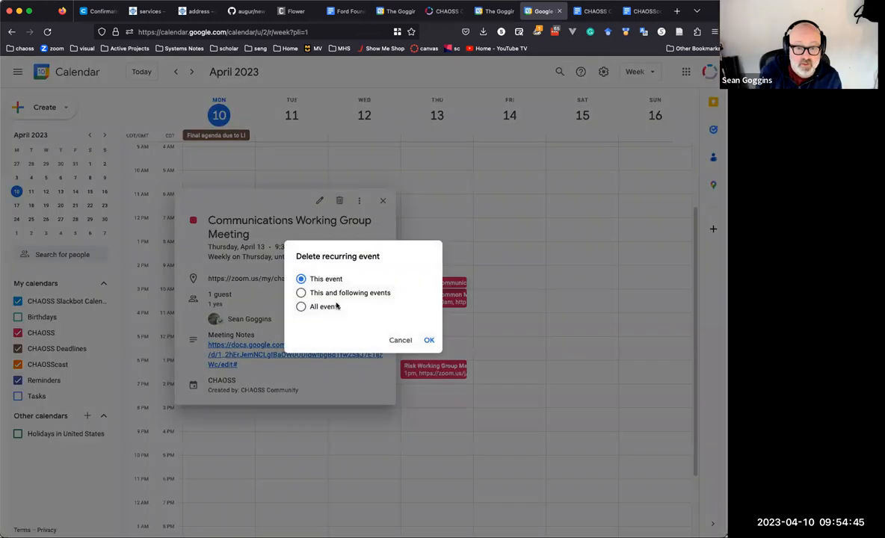
click(301, 292)
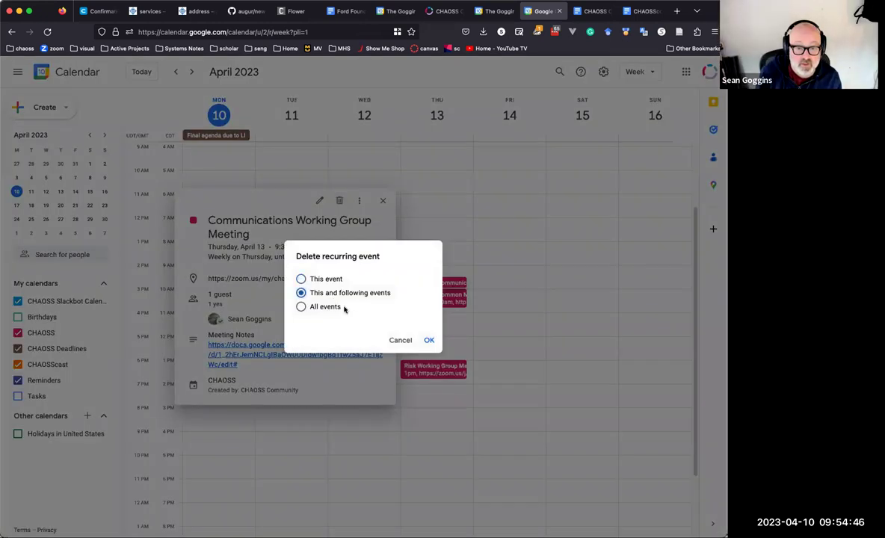
click(429, 340)
Tell guests 'Just have one meeting recurring every other week' and send the cancellation.
click(382, 307)
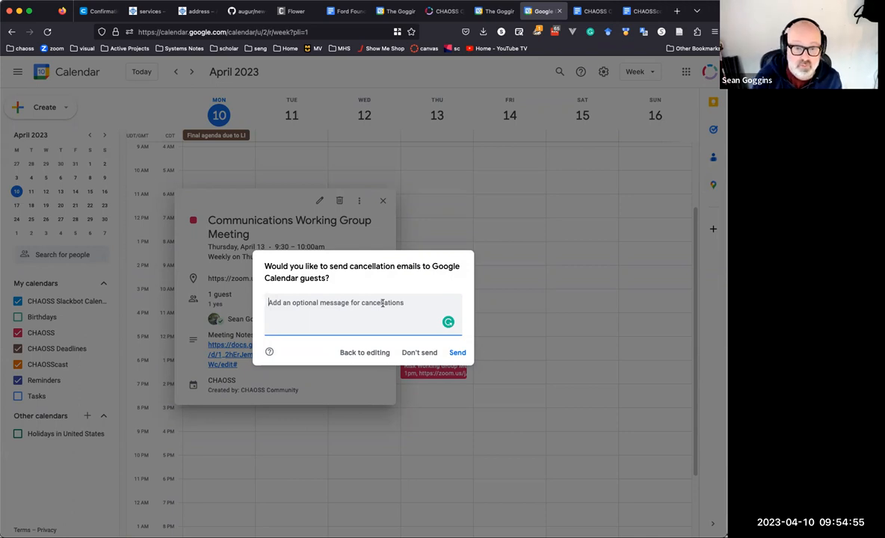
text(Jus)
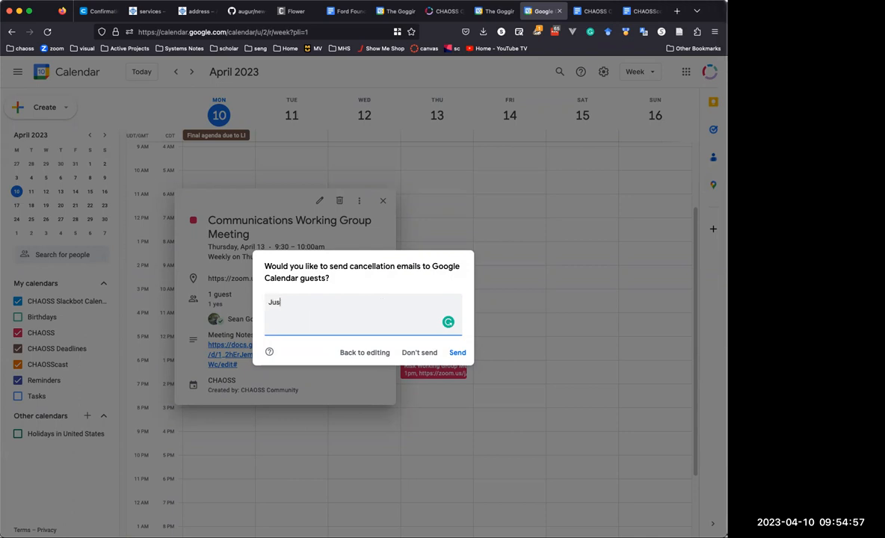
text(t have one meeting )
text(recurring ev)
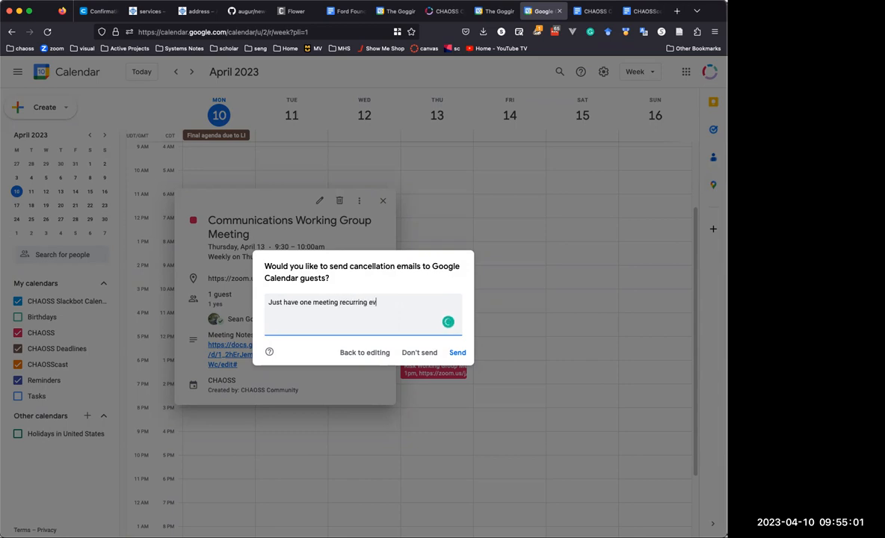
text(ery other week.)
click(457, 352)
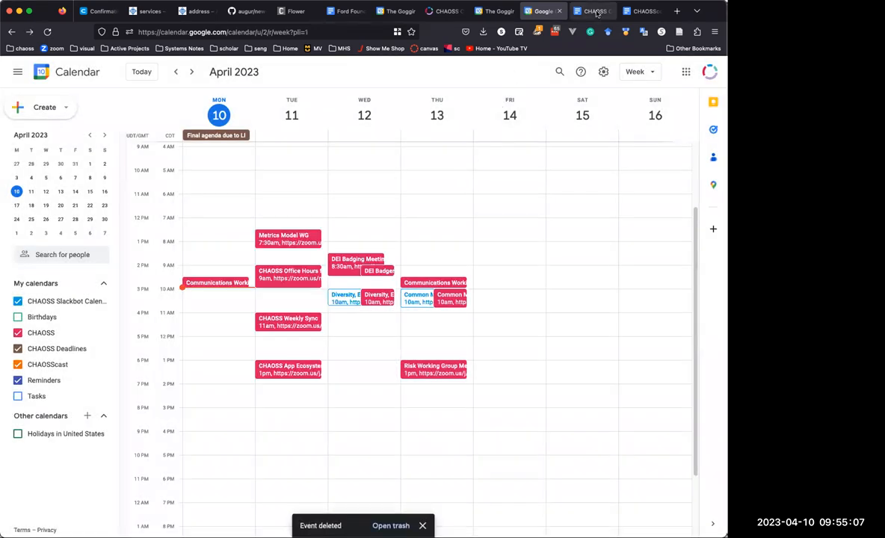
Glance over the CHAOSScon EU 2023 summary document, then return to the CHAOSS community calendar page.
click(593, 11)
click(641, 11)
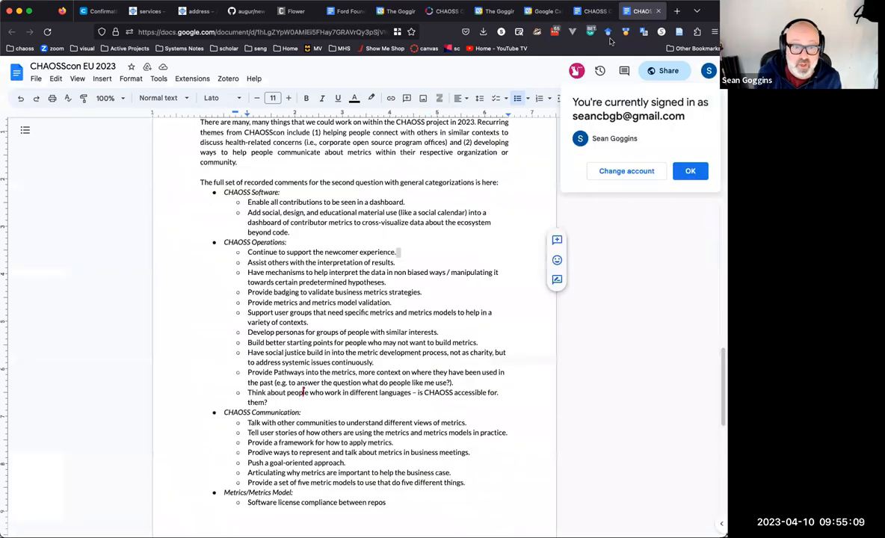
scroll(448, 176, up, 10)
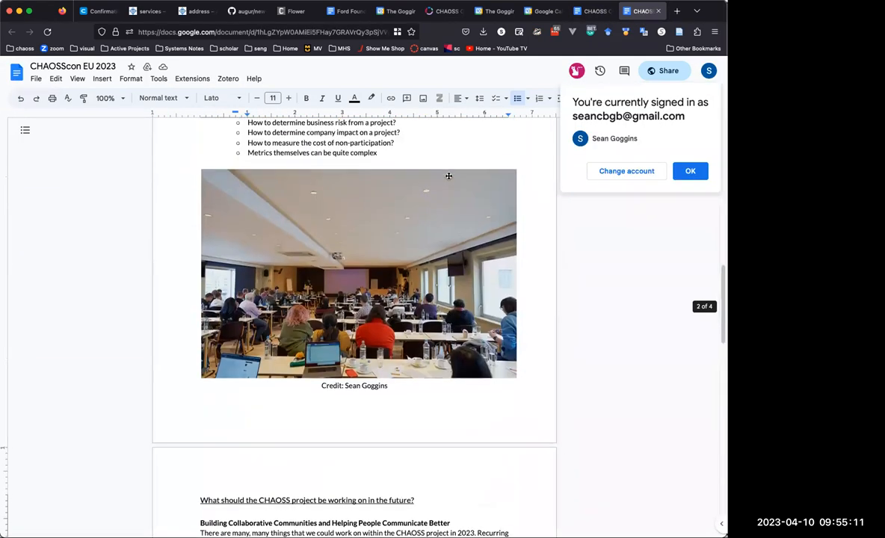
scroll(448, 176, up, 10)
scroll(449, 177, up, 5)
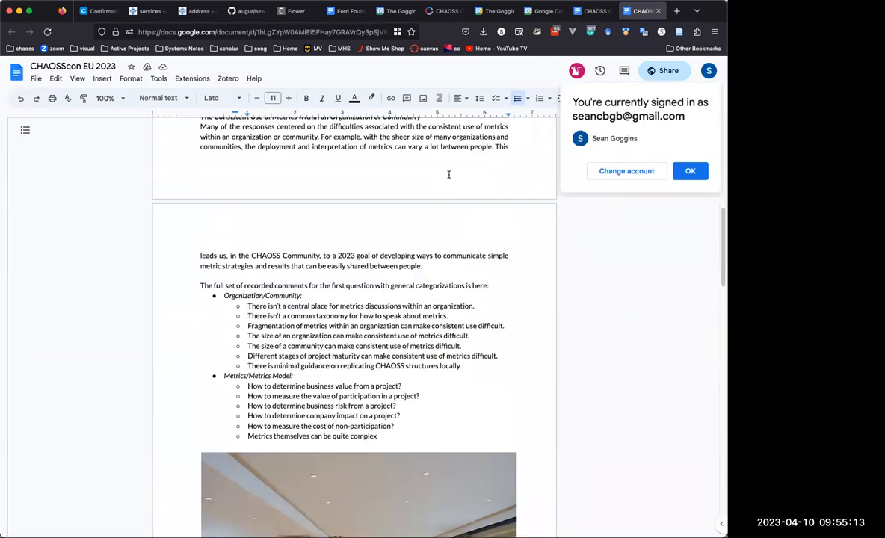
scroll(449, 174, up, 10)
scroll(449, 174, up, 10)
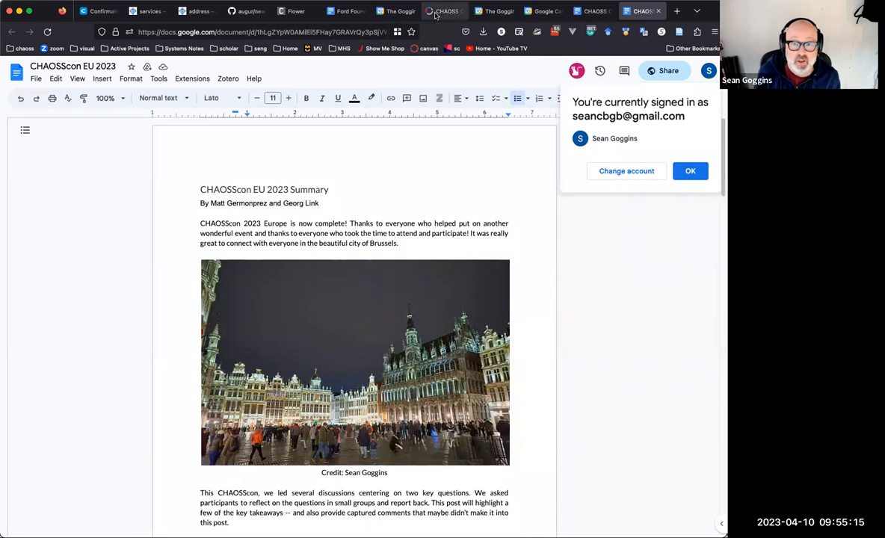
click(444, 11)
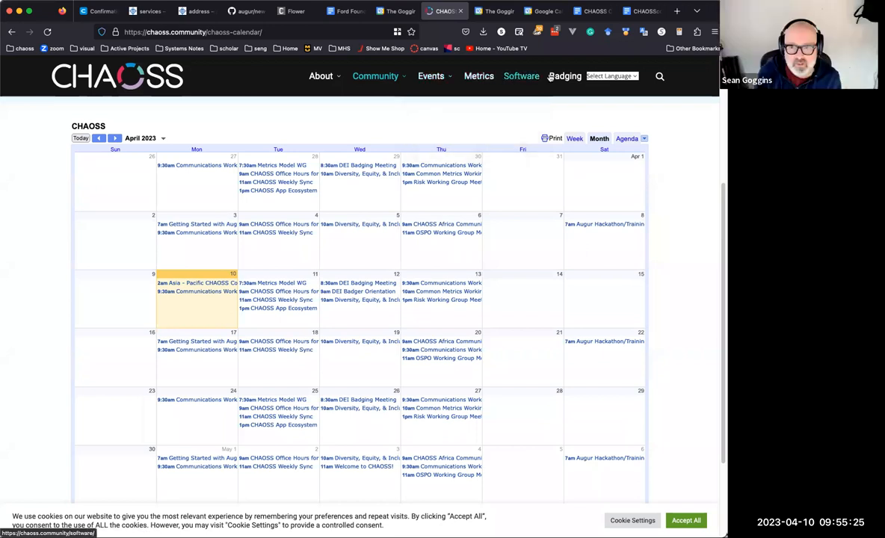
Reach the CHAOSS Blog showing the CHAOSScon EU 2023 Summary post and select its address for copying.
click(321, 76)
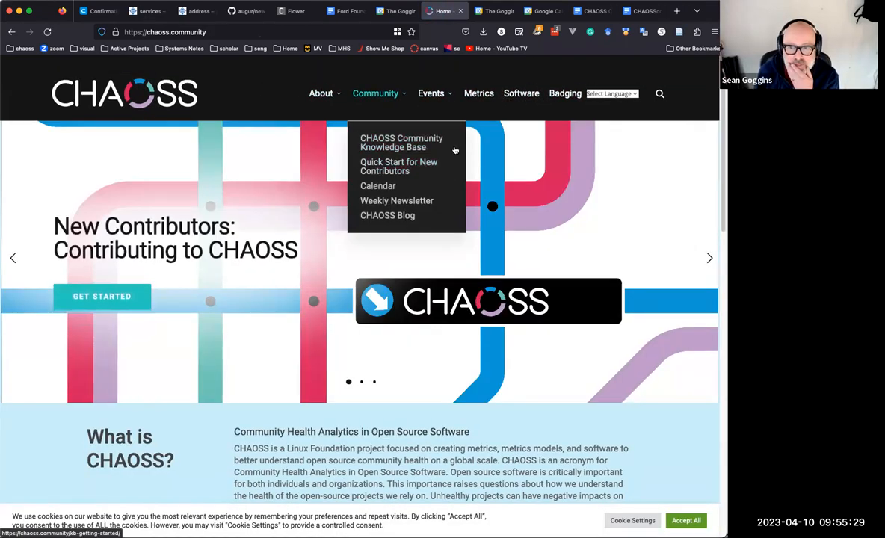
mouse_move(375, 76)
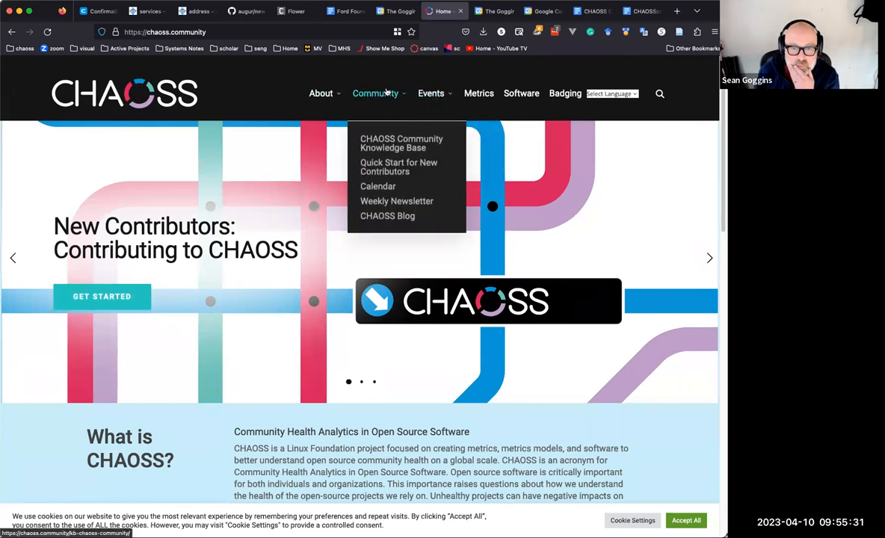
click(383, 216)
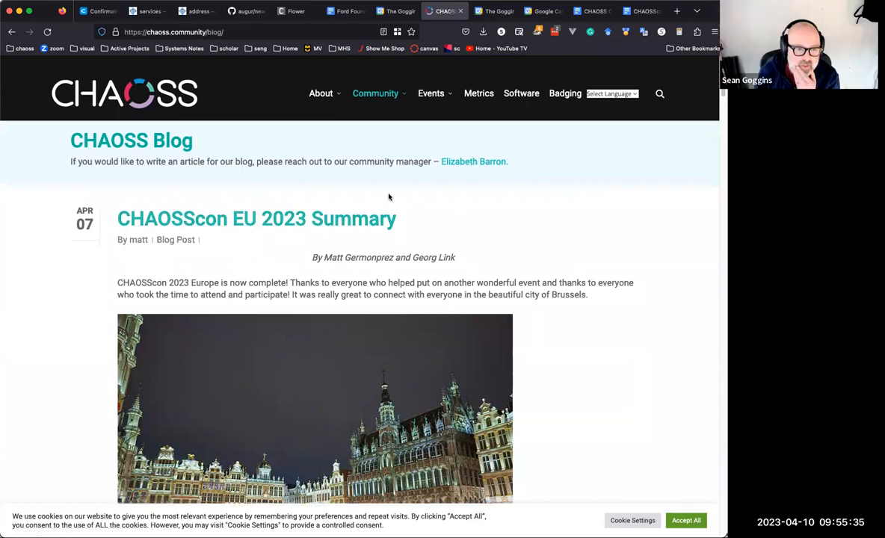
scroll(388, 196, down, 5)
scroll(388, 196, down, 5)
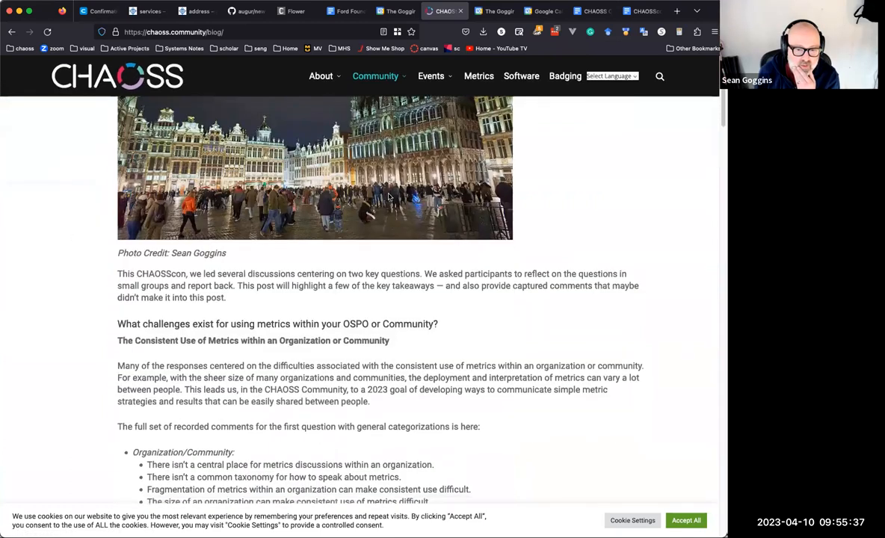
scroll(388, 196, down, 3)
scroll(389, 196, down, 3)
scroll(388, 195, down, 5)
scroll(389, 194, down, 4)
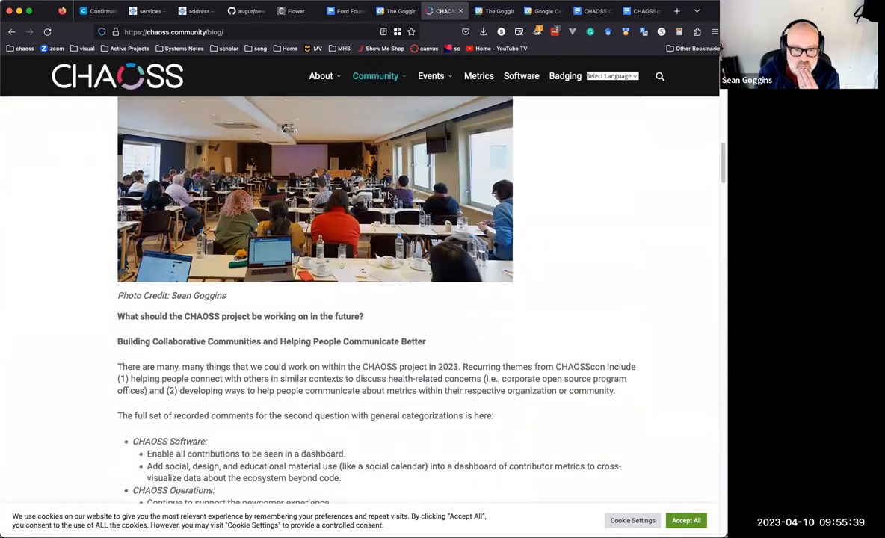
scroll(389, 194, down, 1)
scroll(388, 194, down, 2)
scroll(388, 197, down, 1)
scroll(388, 196, up, 5)
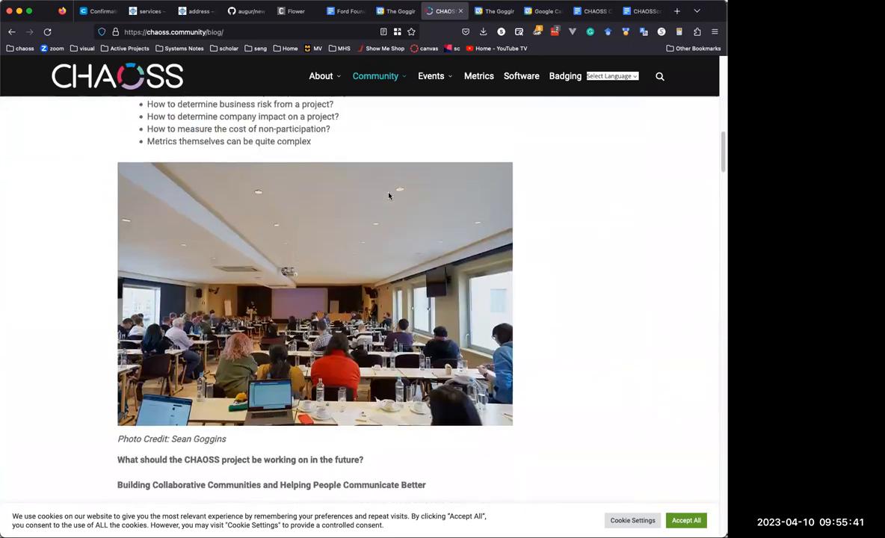
scroll(389, 196, up, 4)
click(685, 521)
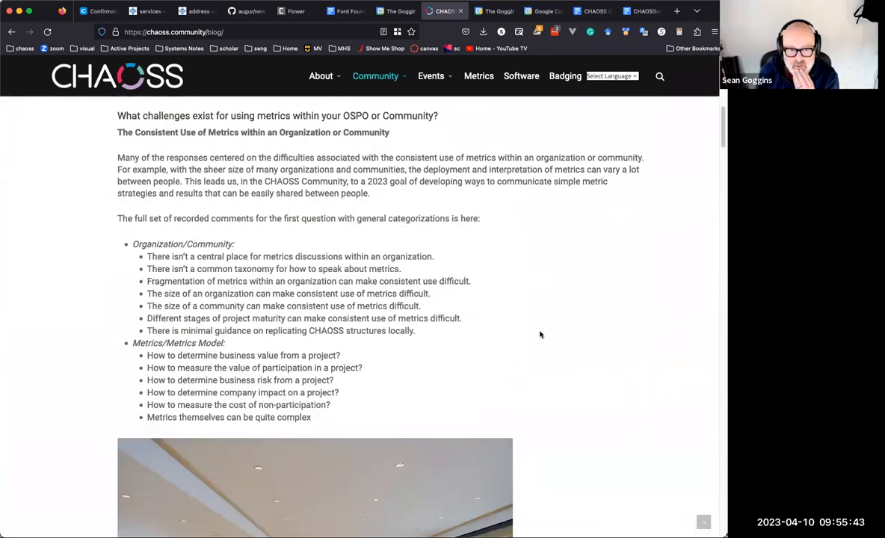
scroll(538, 329, up, 3)
scroll(538, 329, up, 5)
click(233, 32)
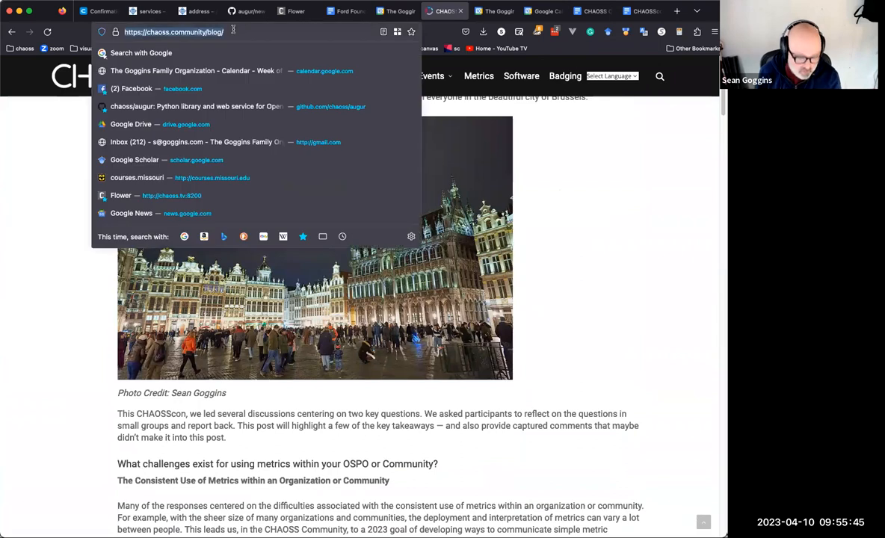
click(585, 11)
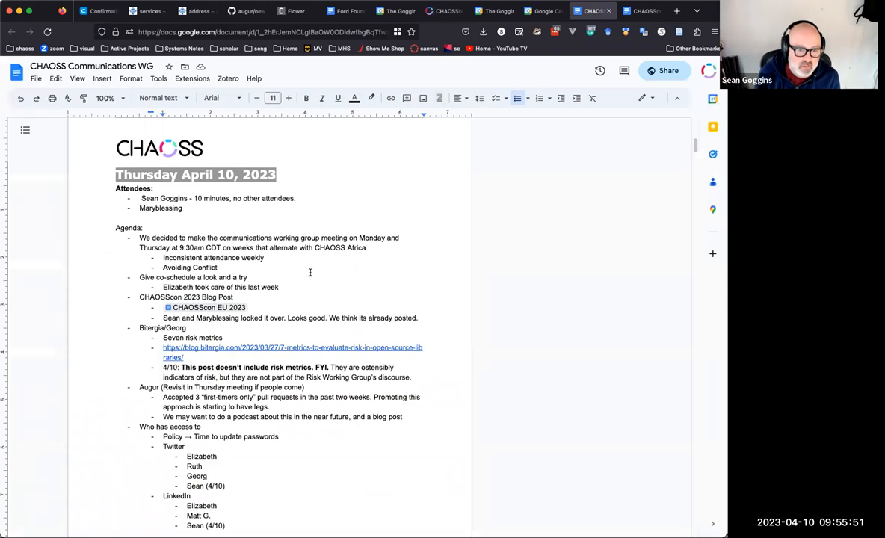
click(423, 318)
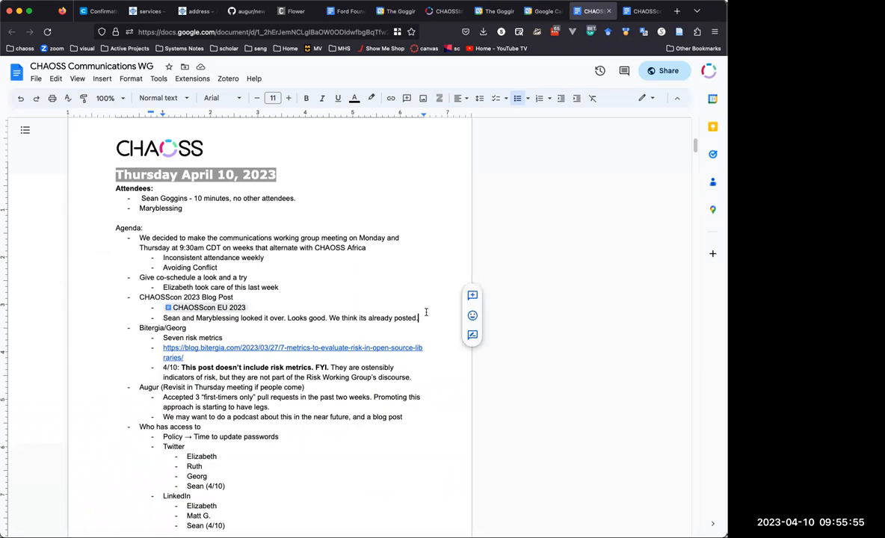
text(, and it is)
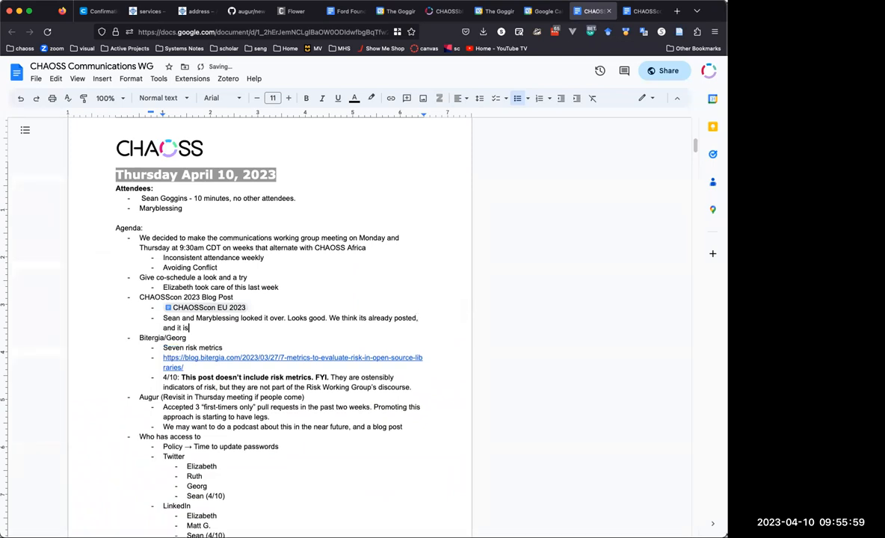
text(:)
text(https://chaoss.community/blog/)
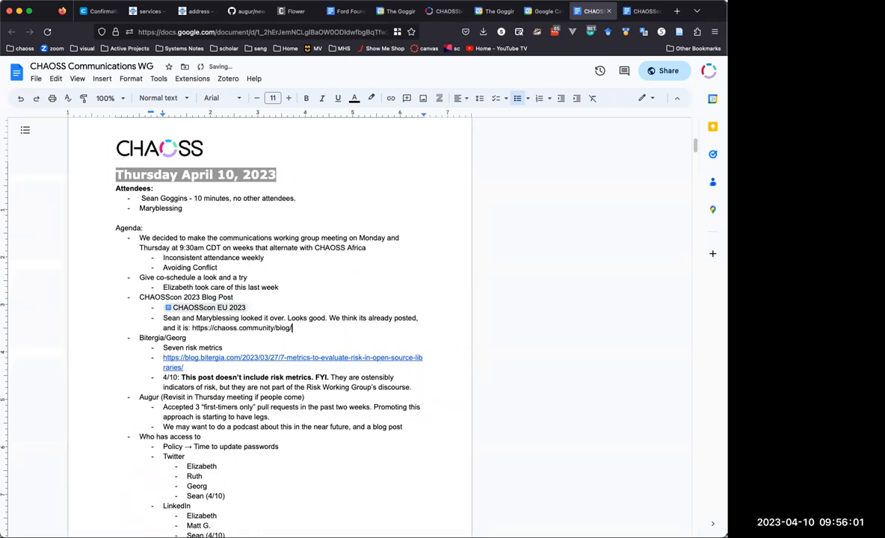
key(space)
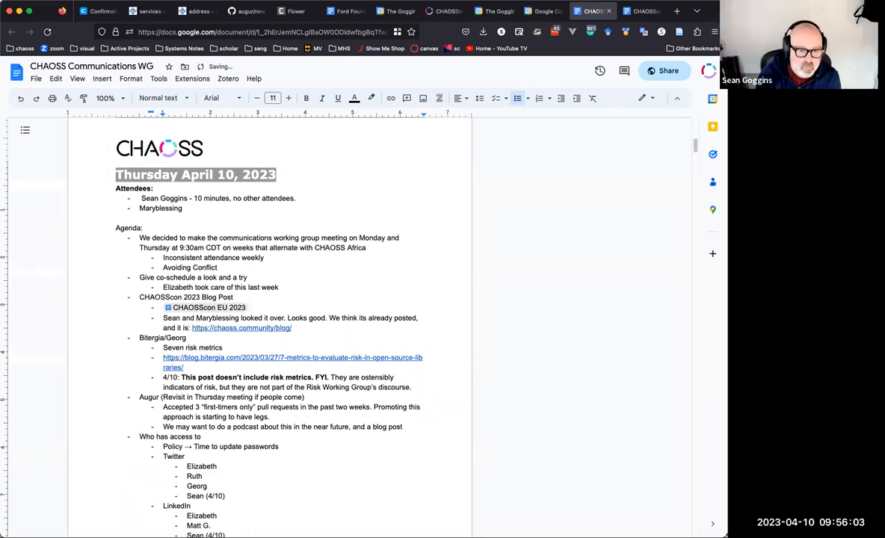
key(Return)
text(A fe)
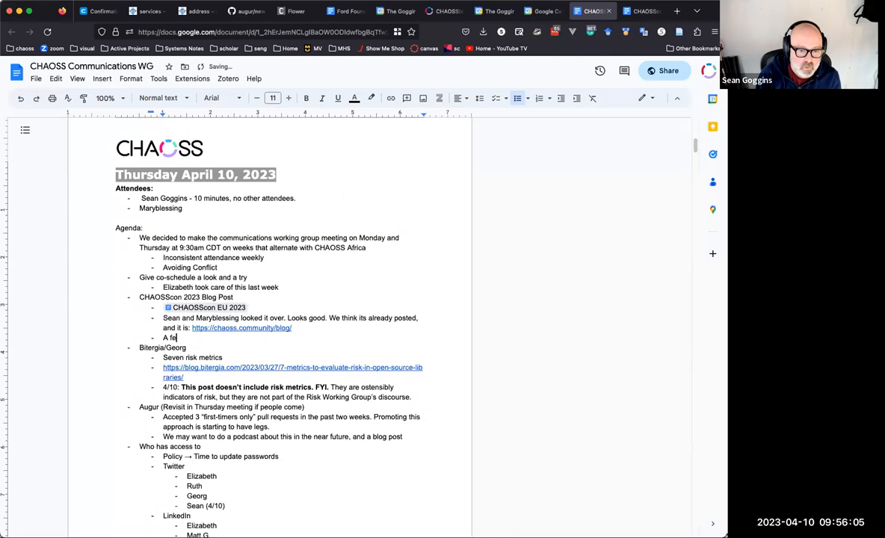
text(w notes from S)
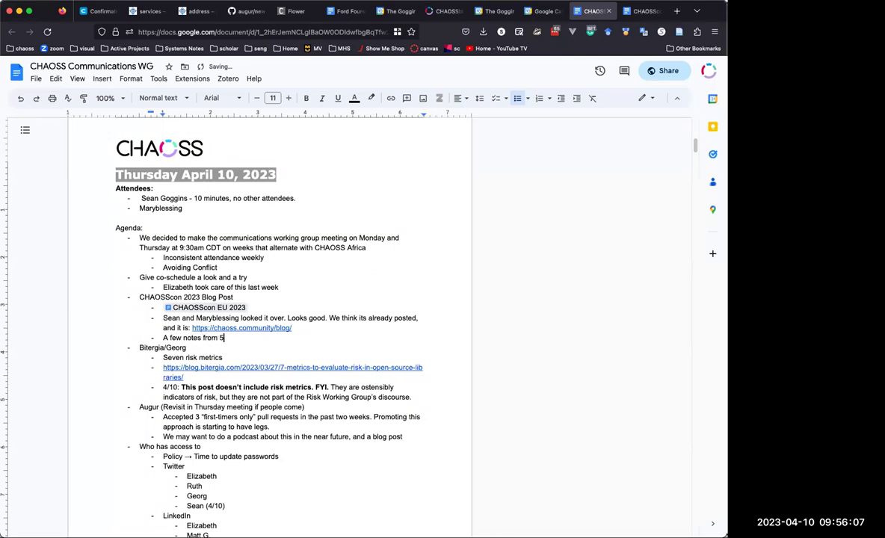
Write the 4/10 note and a nested bullet about people struggling with licensing.
key(BackSpace)
text(: )
text(We )
text(are looking forward )
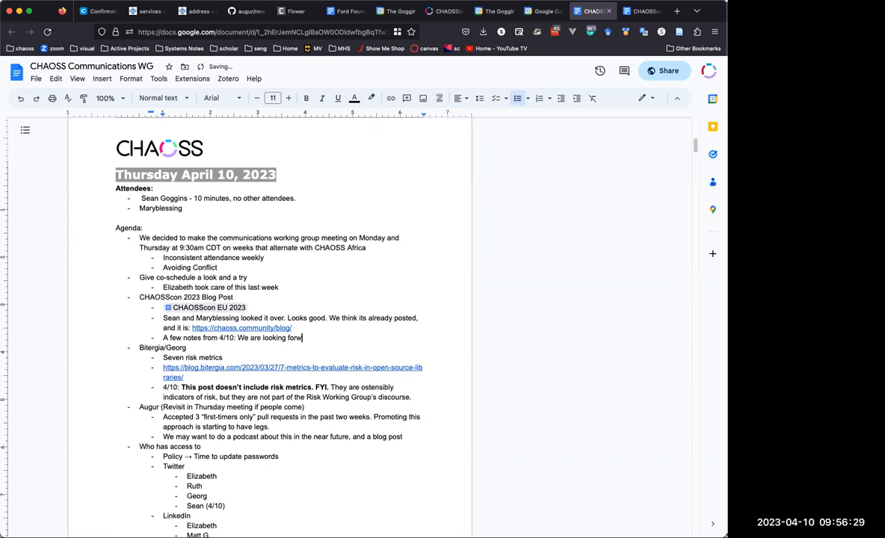
text(to the discussions )
text(around the forw)
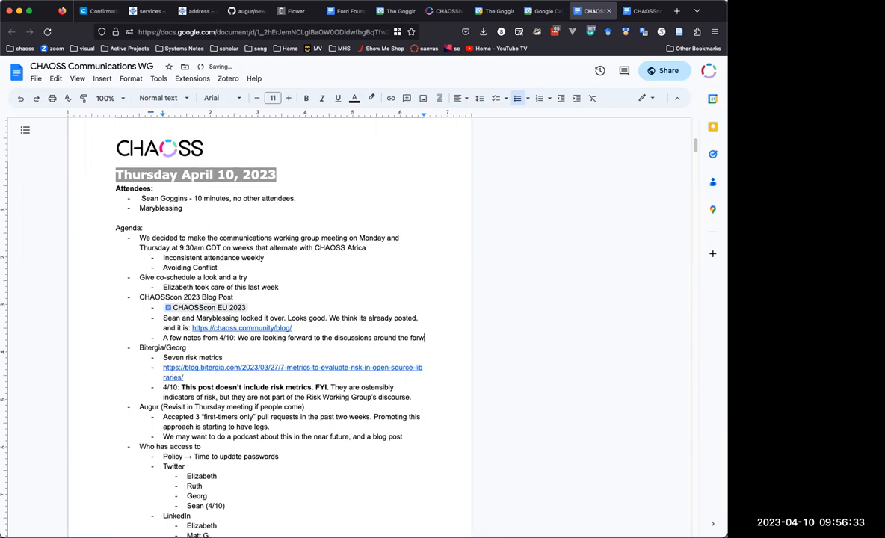
text(ard looking cont)
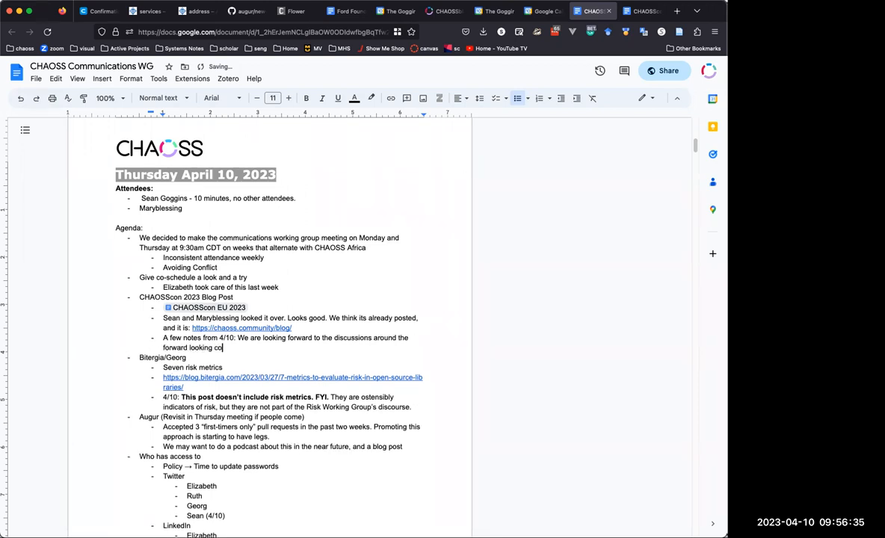
text(ent.)
key(Return)
key(Tab)
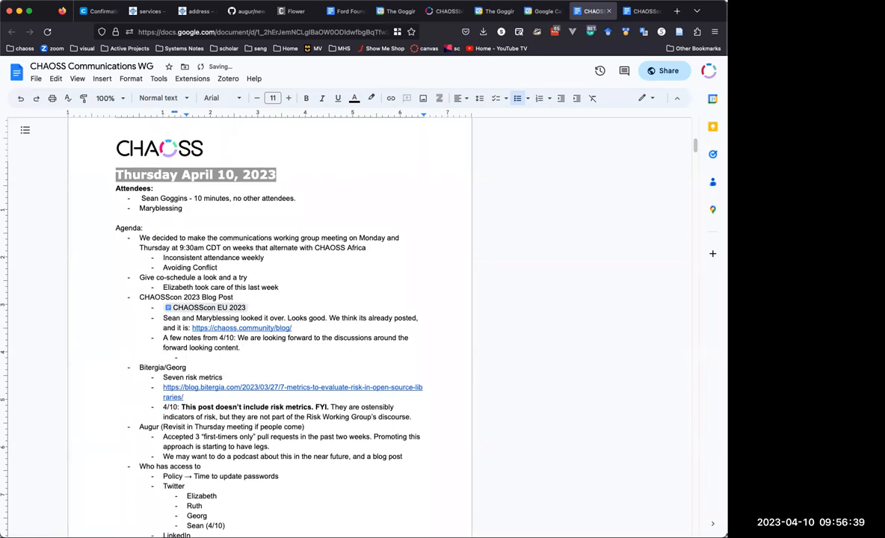
text(There)
text( is some stru)
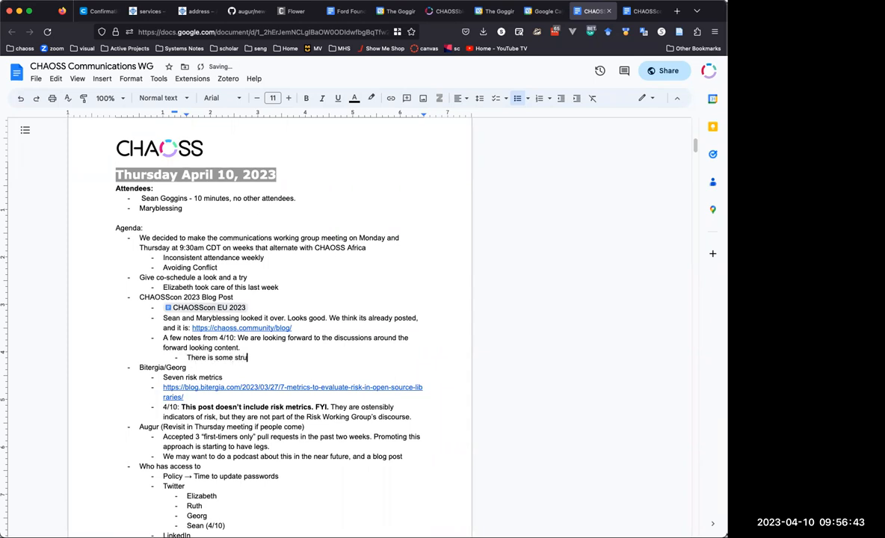
text(ggle to underst)
text(and how licensing)
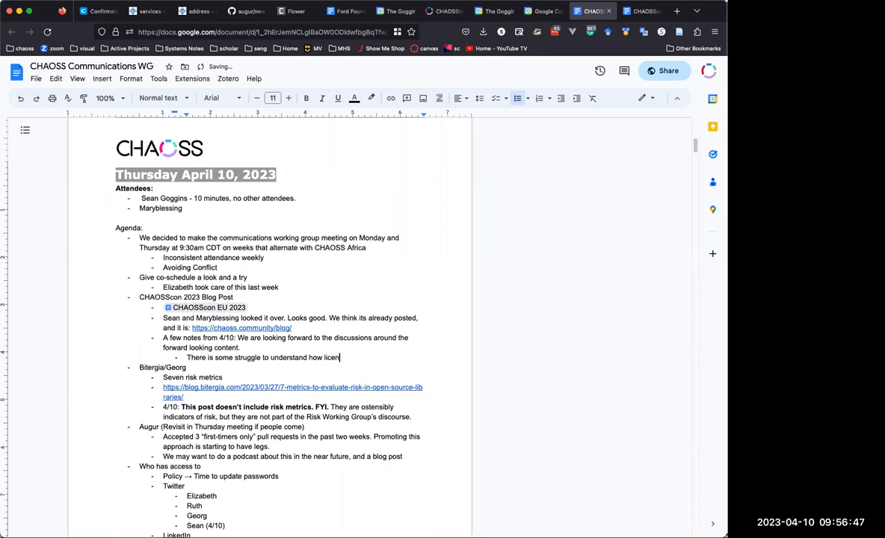
text( in open sourc)
text(e works)
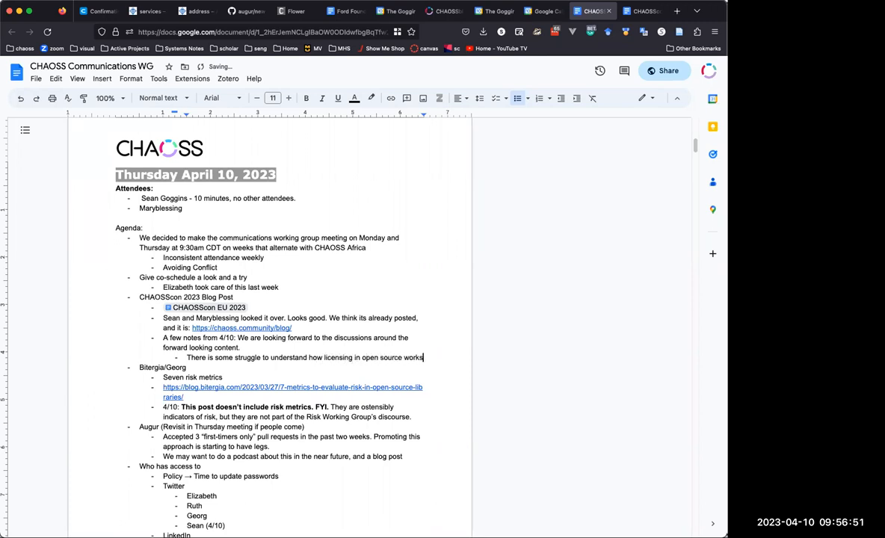
key(Return)
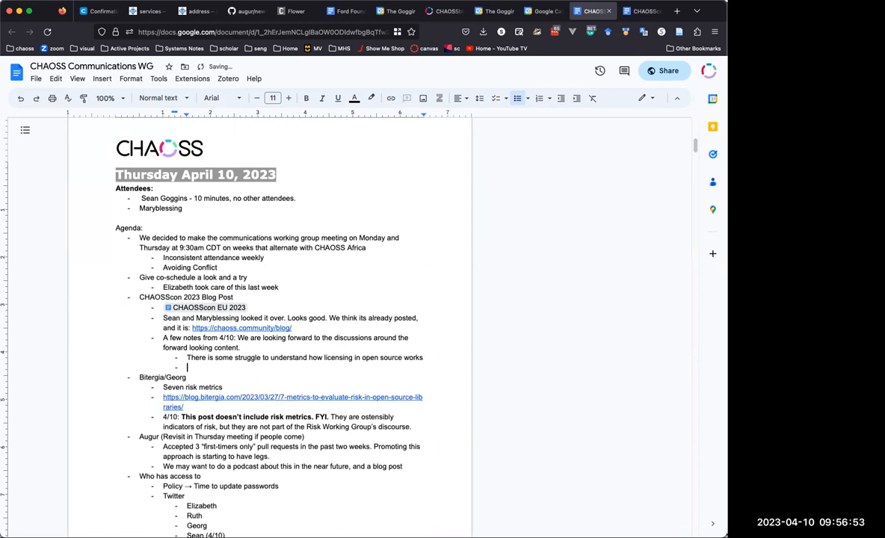
key(BackSpace)
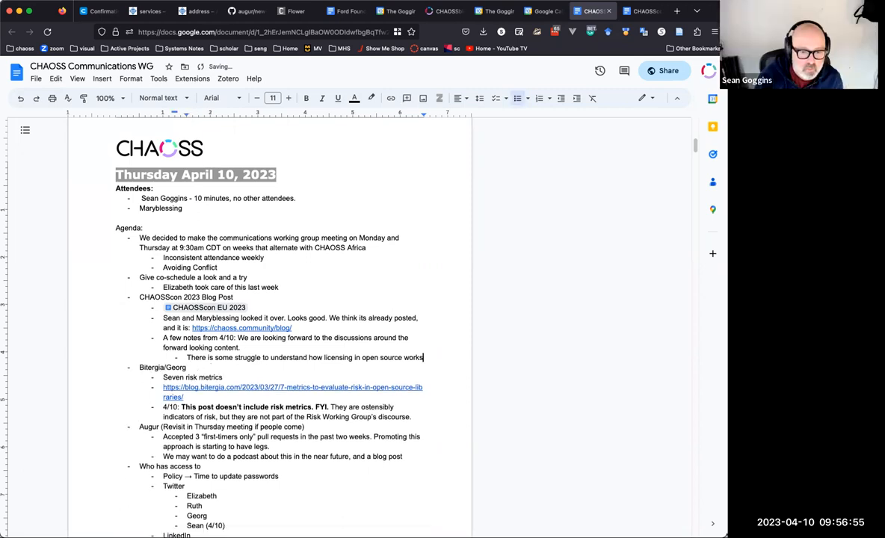
key(Return)
text(We might )
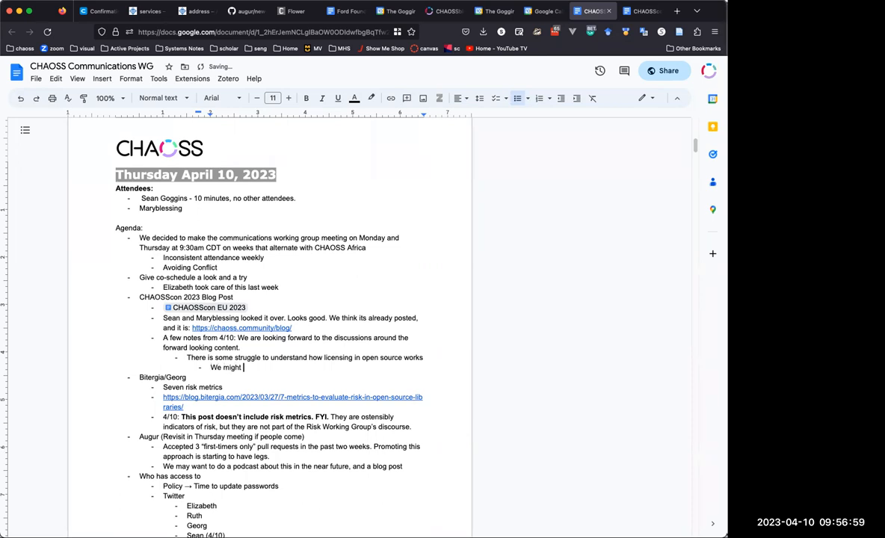
text(consider a )
text(blogpost)
text( and podcas)
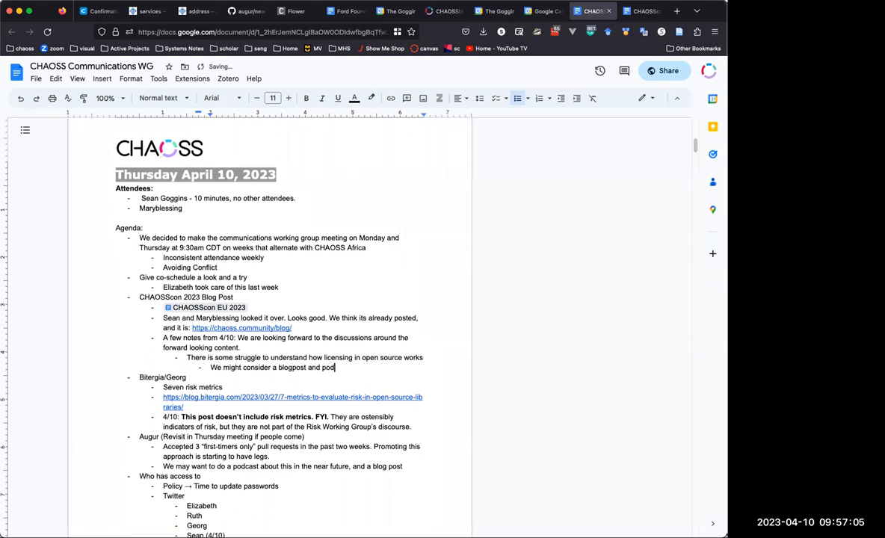
text(t on this topic.)
Add sub-points about a possible blogpost and podcast and about website references.
key(Return)
text(P)
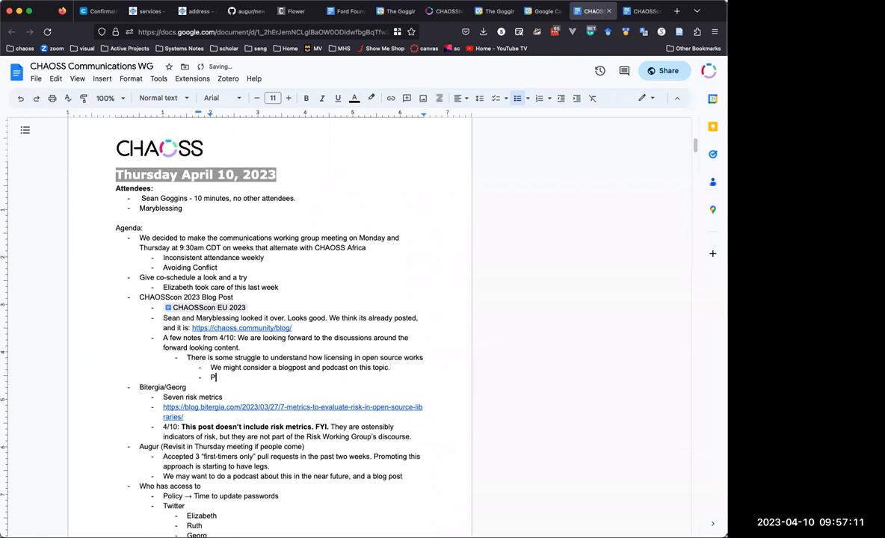
text(ossibl)
text(y provide )
text(references )
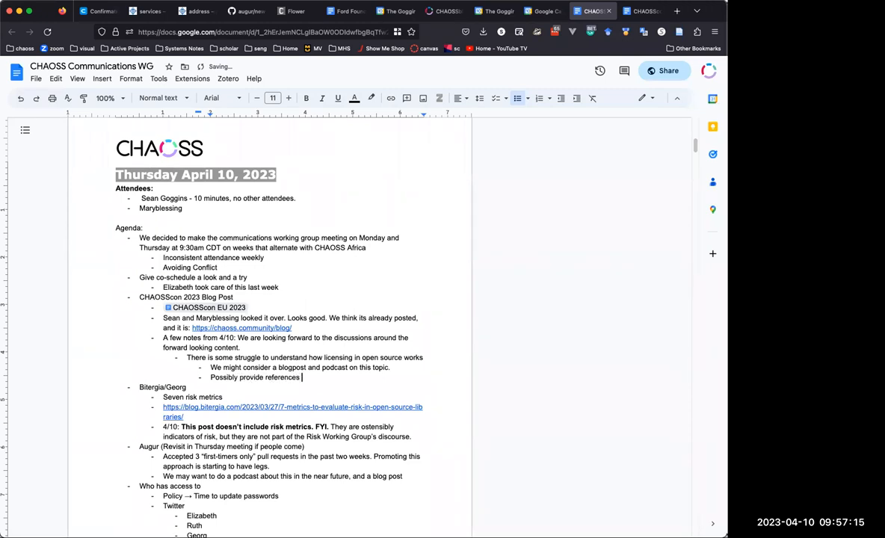
text(e.)
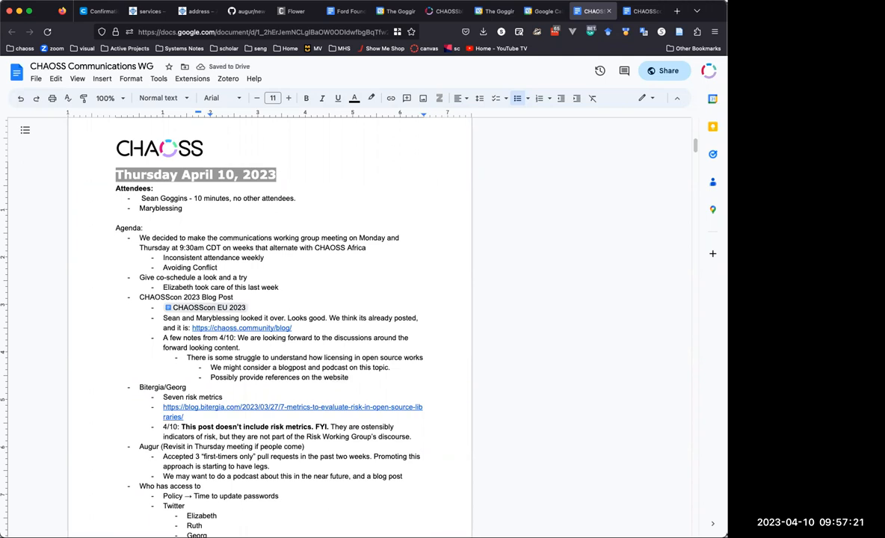
key(Return)
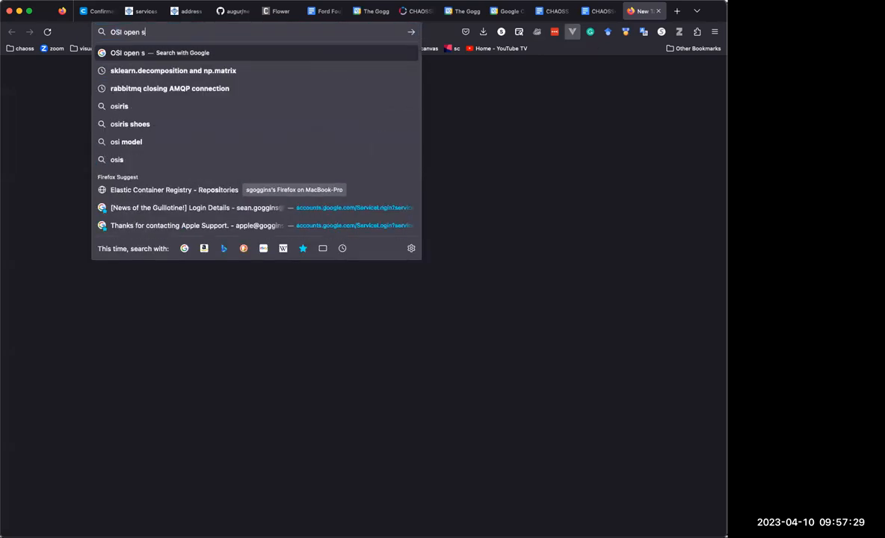
text(ource license)
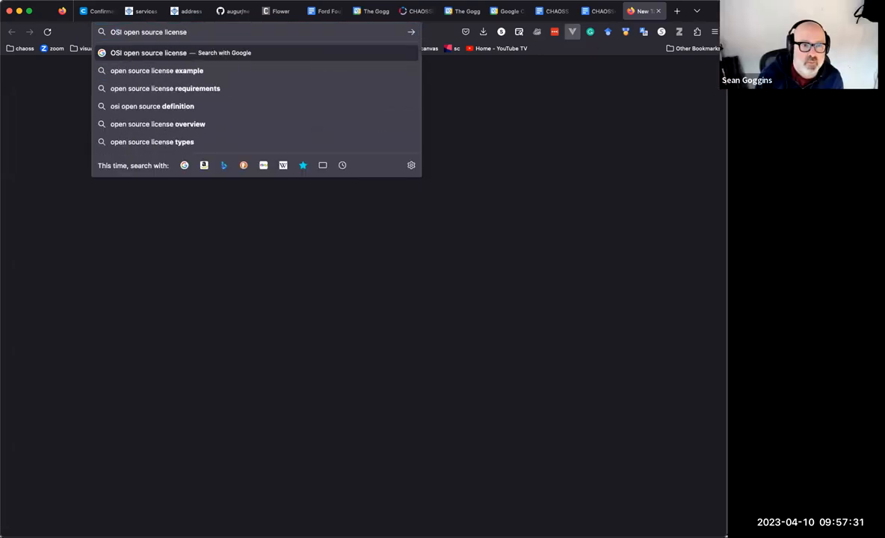
Search 'OSI open source license', reach opensource.org/licenses and select its address for copying.
key(Return)
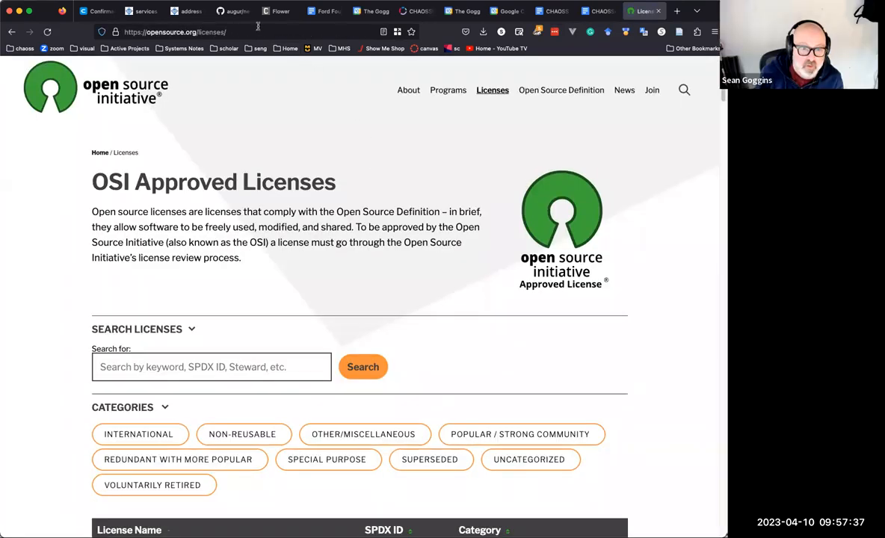
click(240, 32)
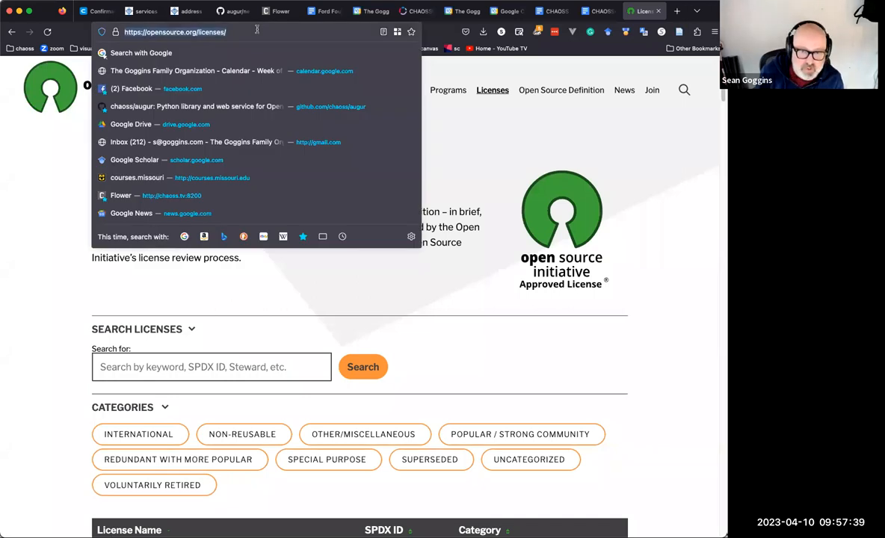
click(590, 11)
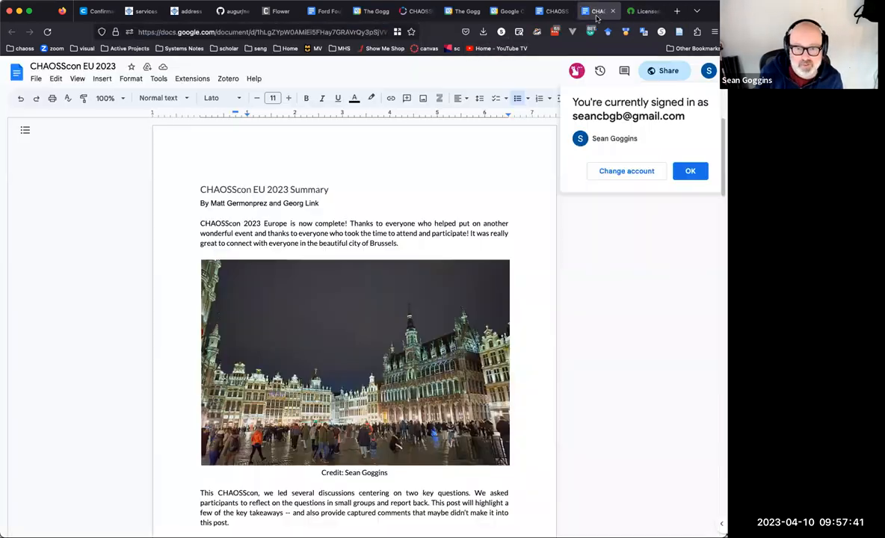
click(555, 11)
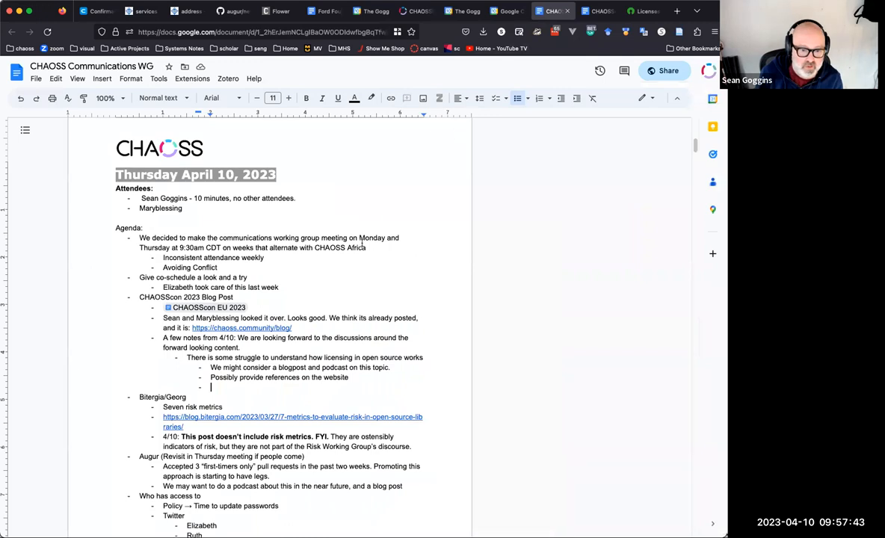
key(super+v)
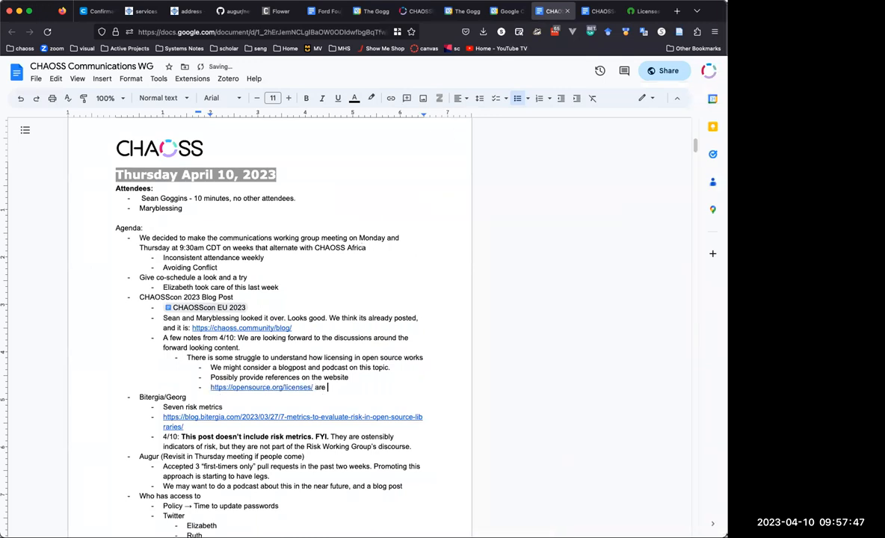
text(gene)
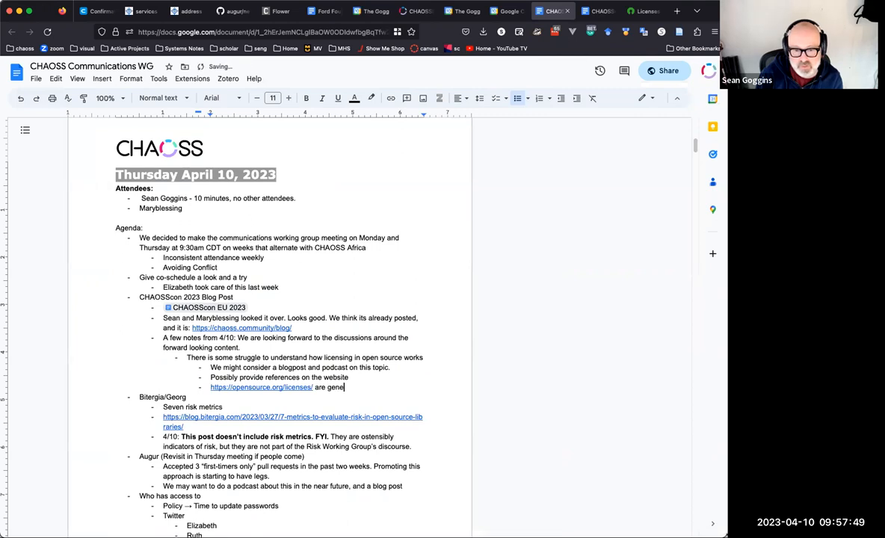
text(rally the licen)
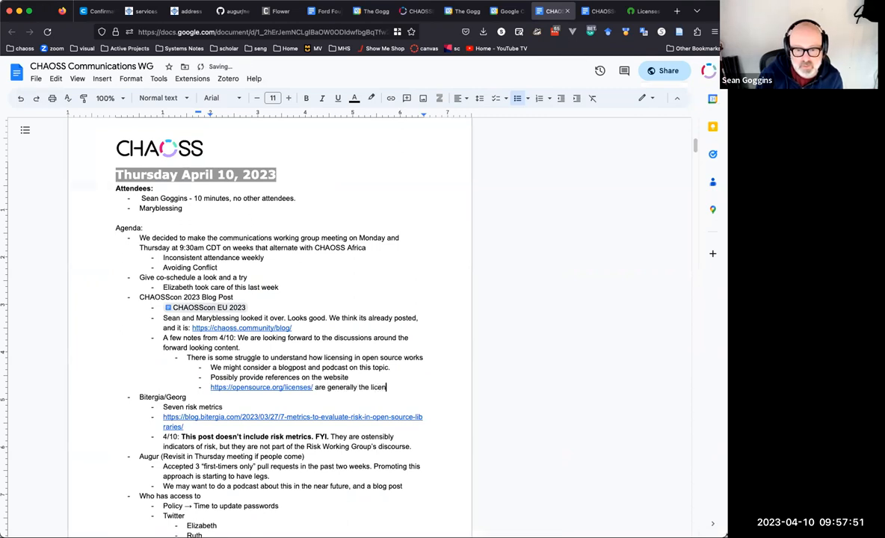
text(ses that)
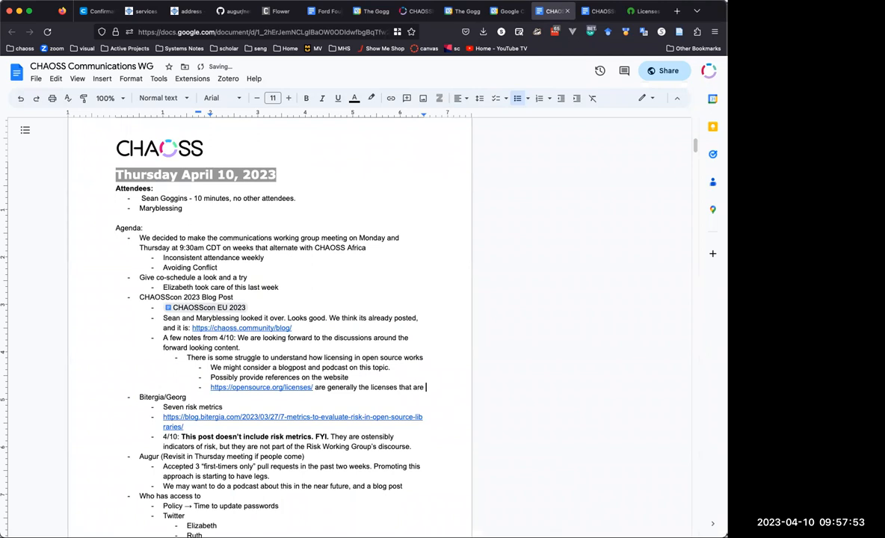
text(are "OK”.)
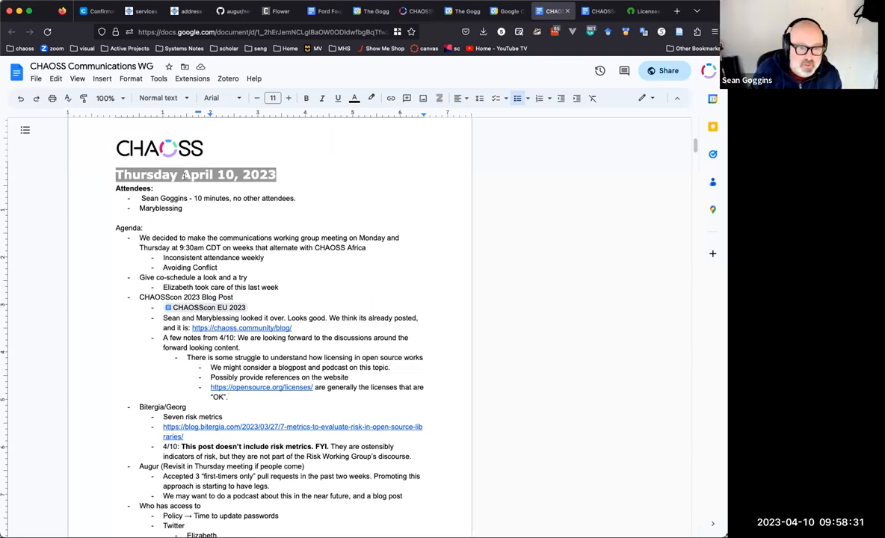
Duplicate the April 10 section above itself and adjust the new heading's date to April 13.
mouse_move(116, 174)
mouse_down()
mouse_move(334, 380)
mouse_move(302, 267)
mouse_up()
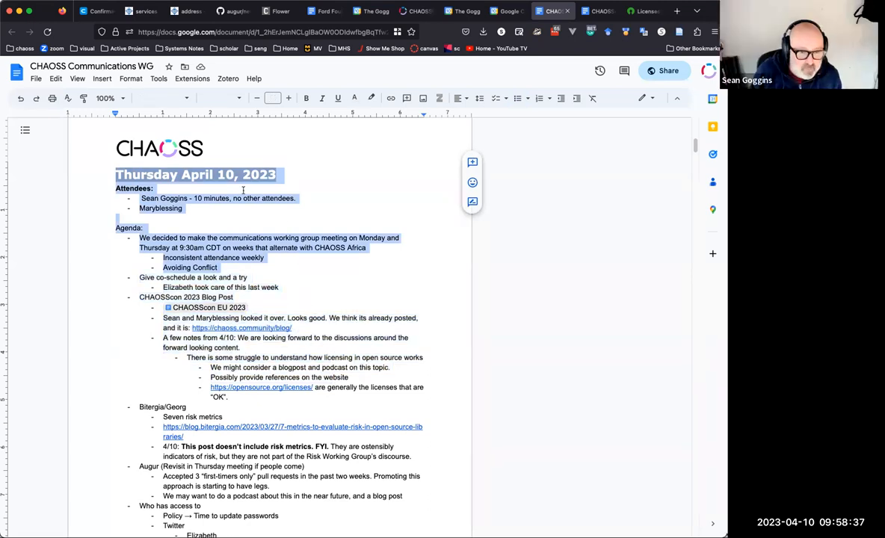
drag(278, 174, 117, 174)
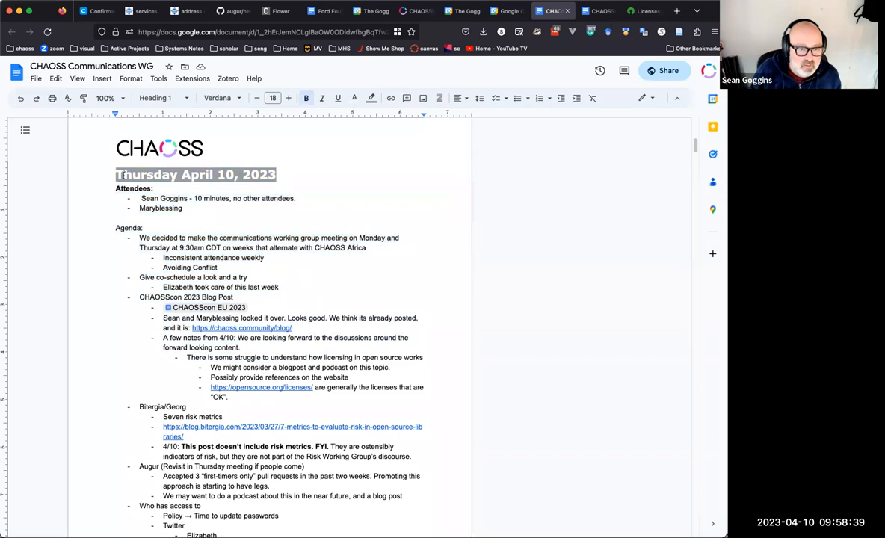
text(Mo)
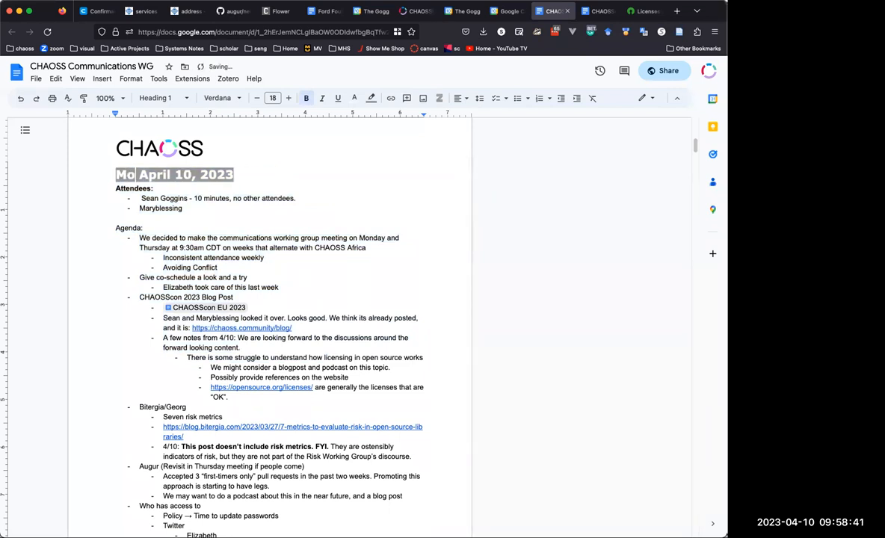
text(nday)
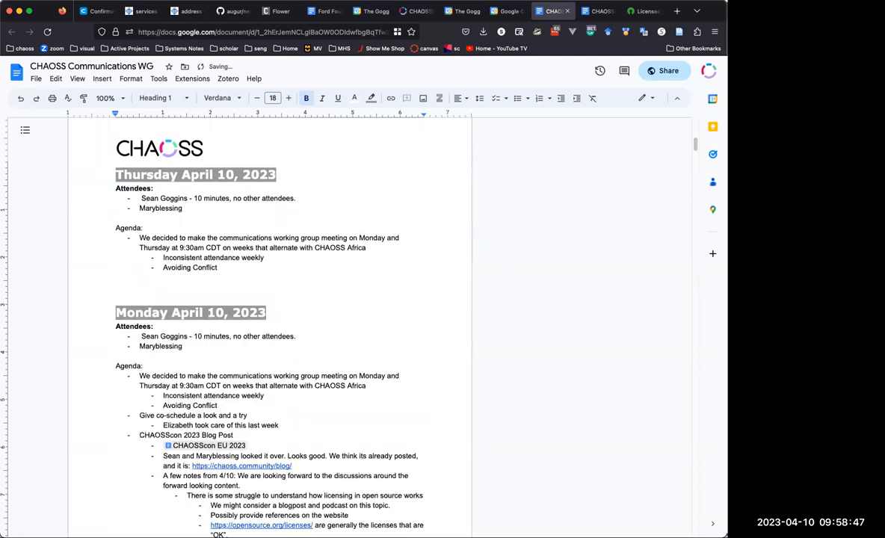
click(234, 174)
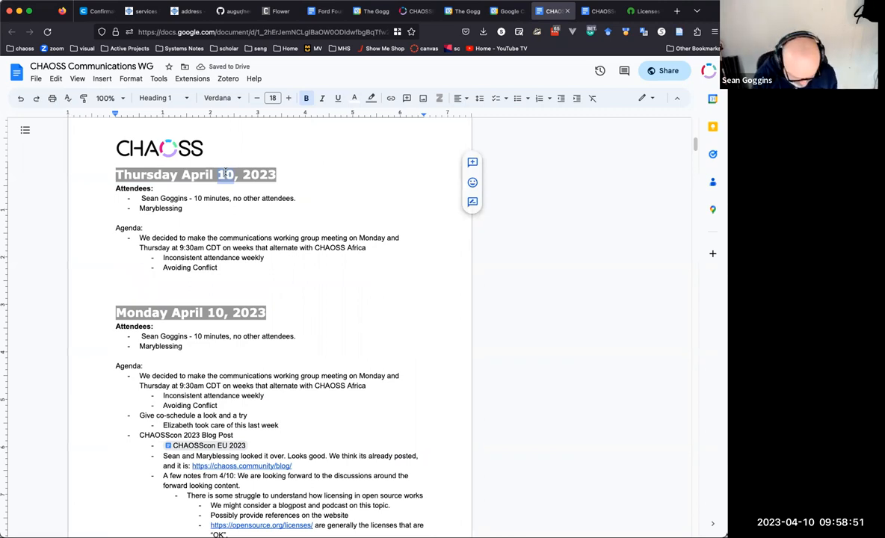
key(BackSpace)
text(3)
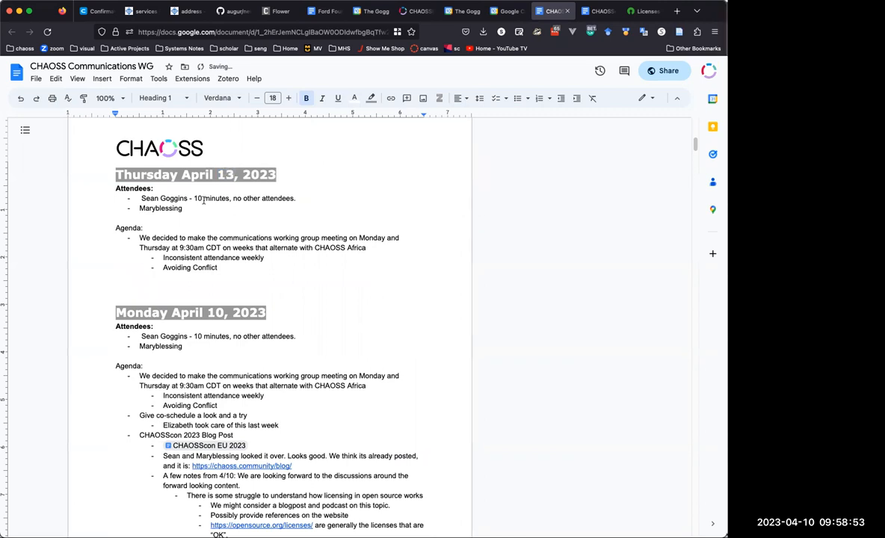
Replace the new section's attendees with placeholders X and Y on separate bullets.
drag(182, 208, 140, 198)
text(x)
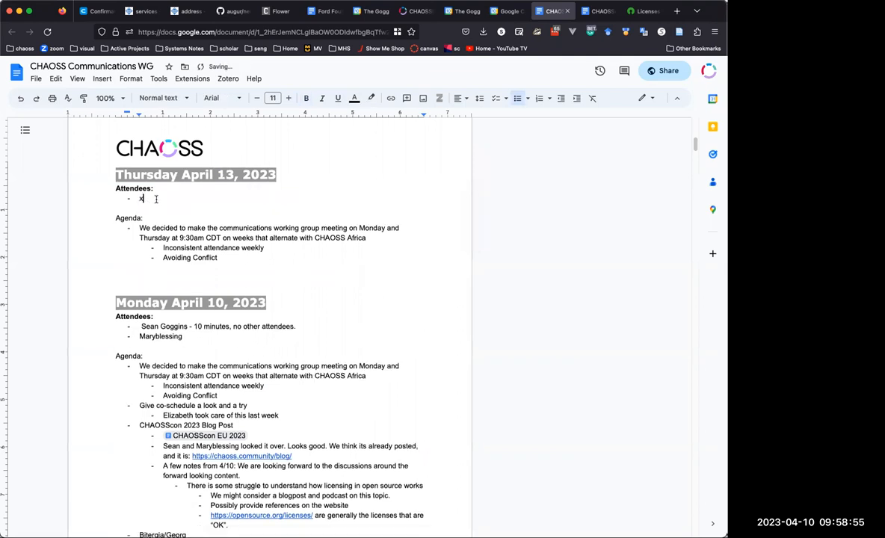
key(Return)
text(y)
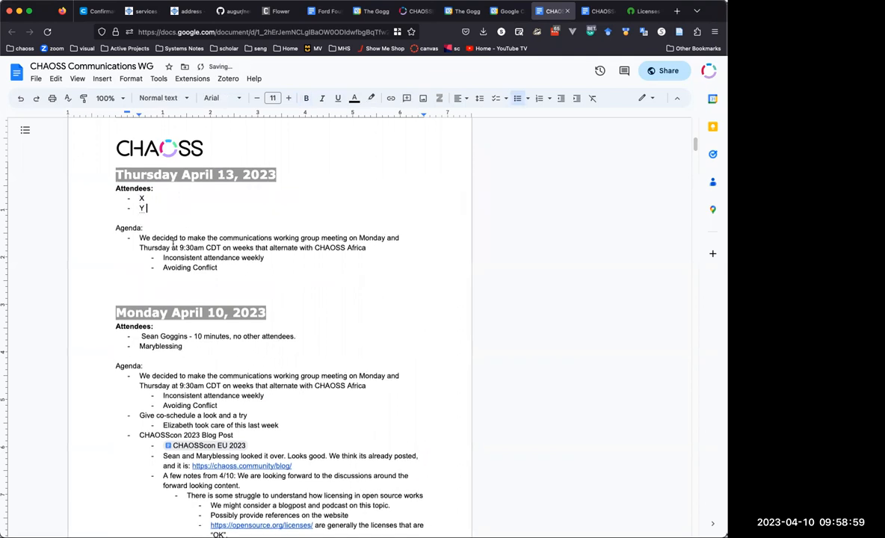
scroll(224, 299, down, 4)
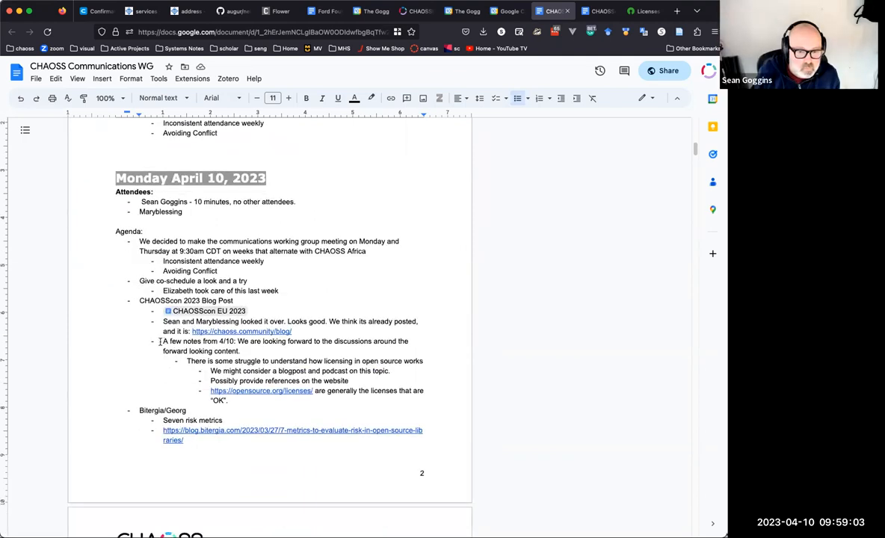
Copy the licensing bullets with the OSI link into the Thursday agenda below Avoiding Conflict.
drag(184, 361, 260, 396)
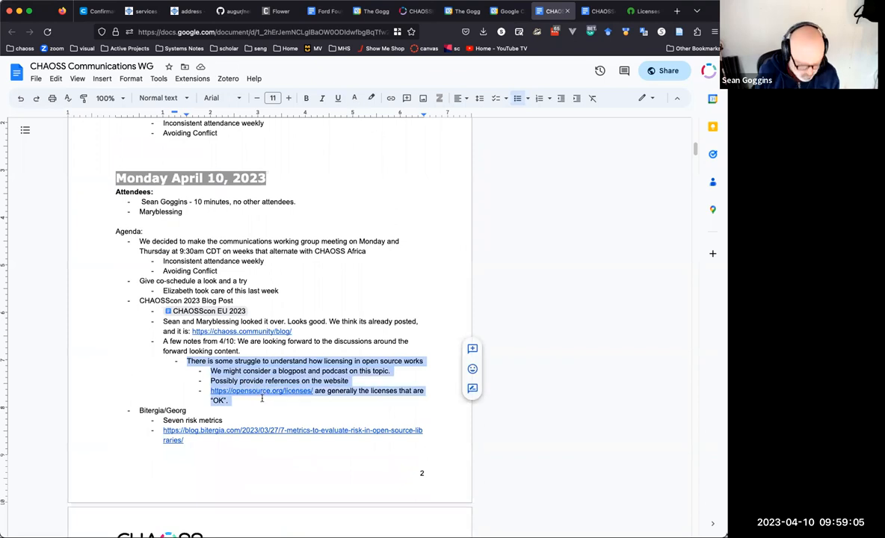
scroll(198, 252, up, 1)
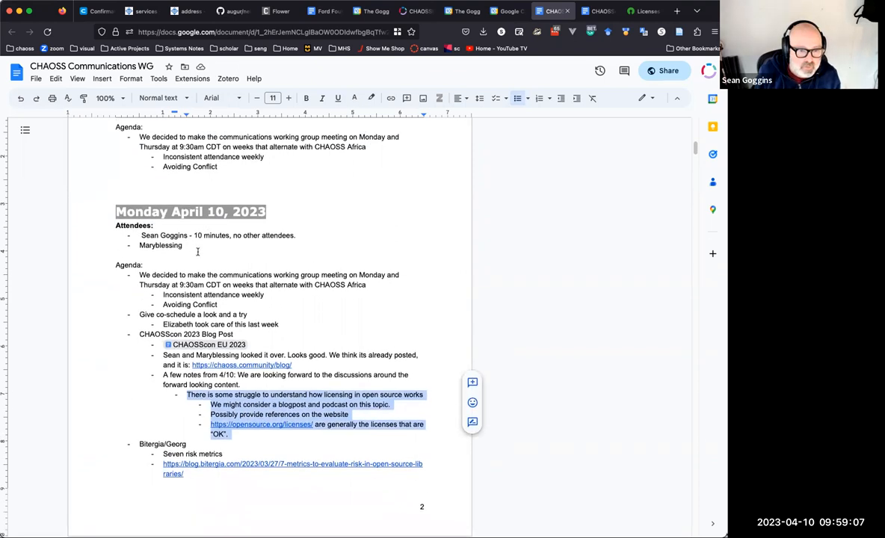
scroll(180, 258, up, 3)
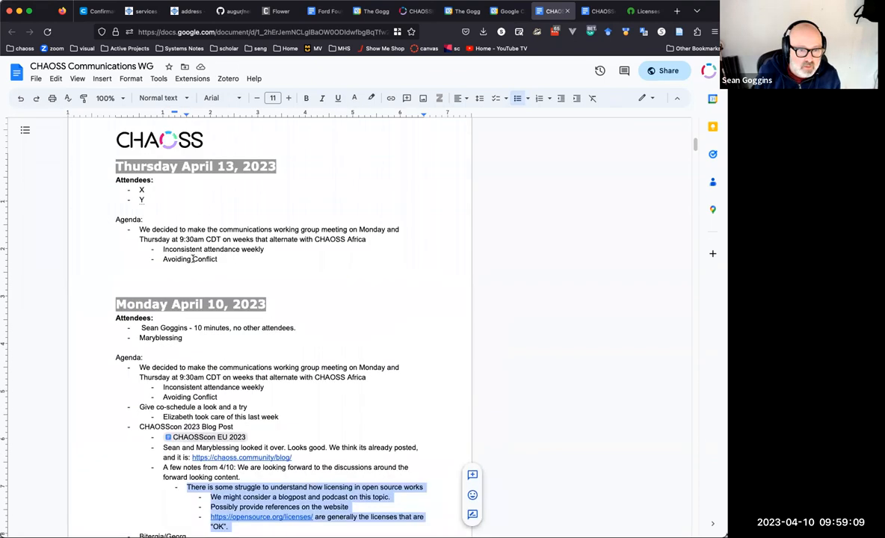
scroll(193, 259, up, 1)
drag(139, 237, 227, 268)
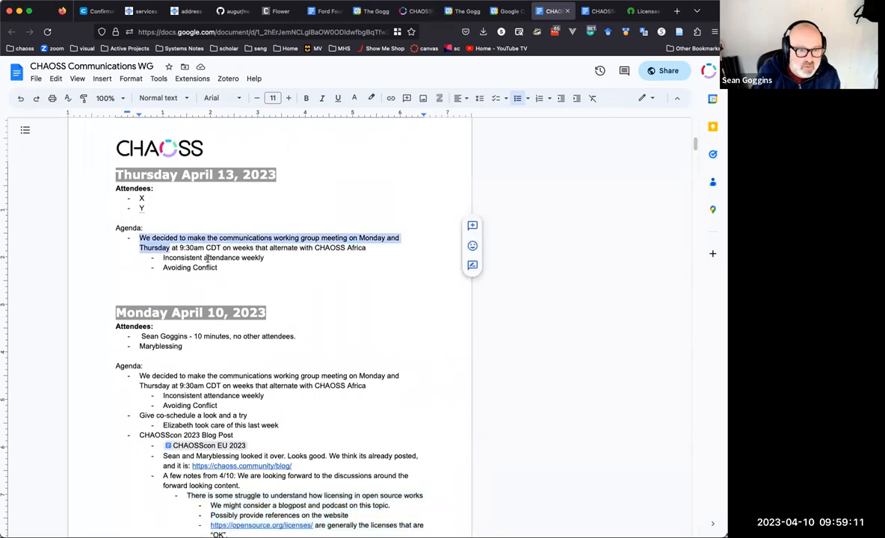
click(227, 268)
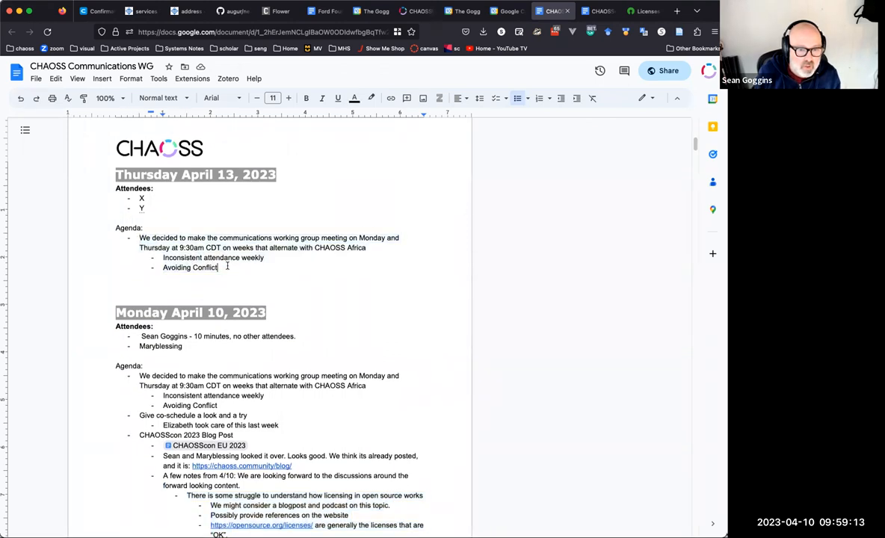
key(Return)
key(shift+Tab)
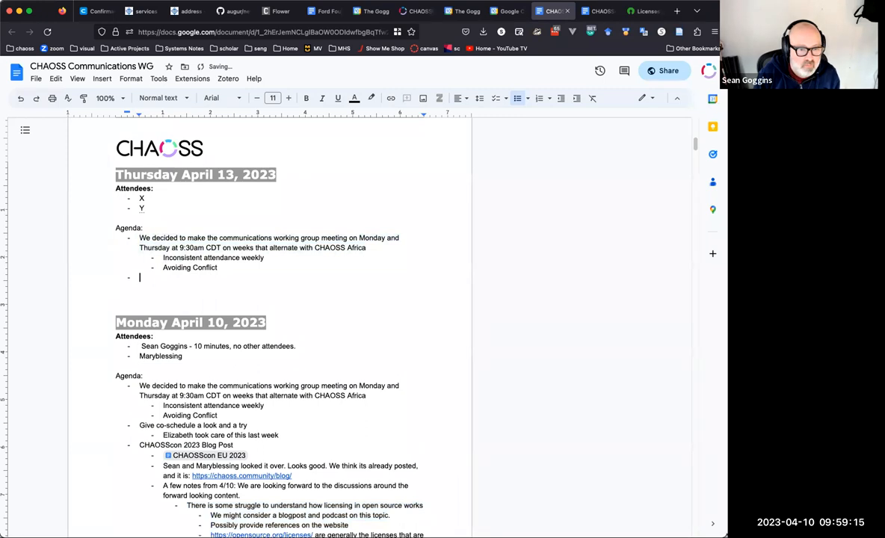
text(There is some struggle to understand how licensing in open source works We might consider a blogpost and podcast on this topic. Possibly provide references on the website https://opensource.org/licenses/ are generally the licenses that are “OK”.)
key(BackSpace)
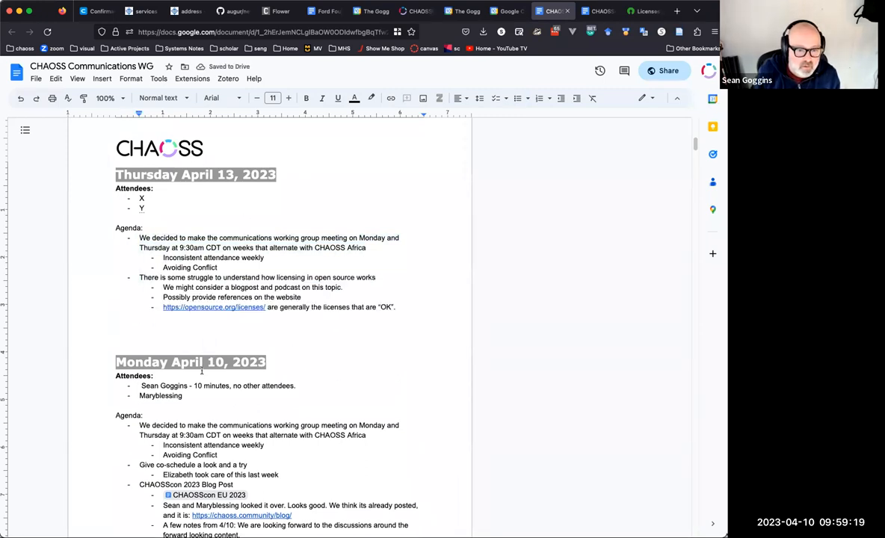
drag(189, 385, 298, 386)
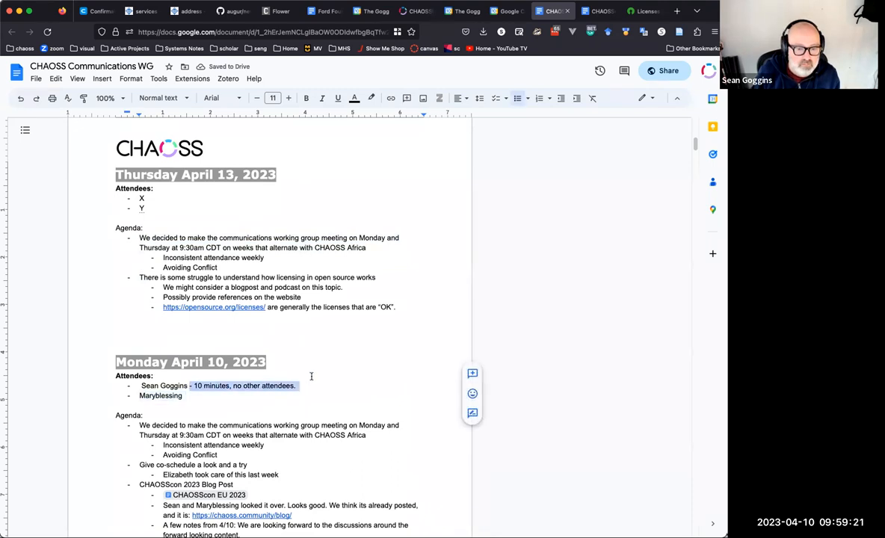
Delete the '10 minutes, no other attendees' note, keeping Maryblessing on her own bullet.
key(Delete)
key(Delete)
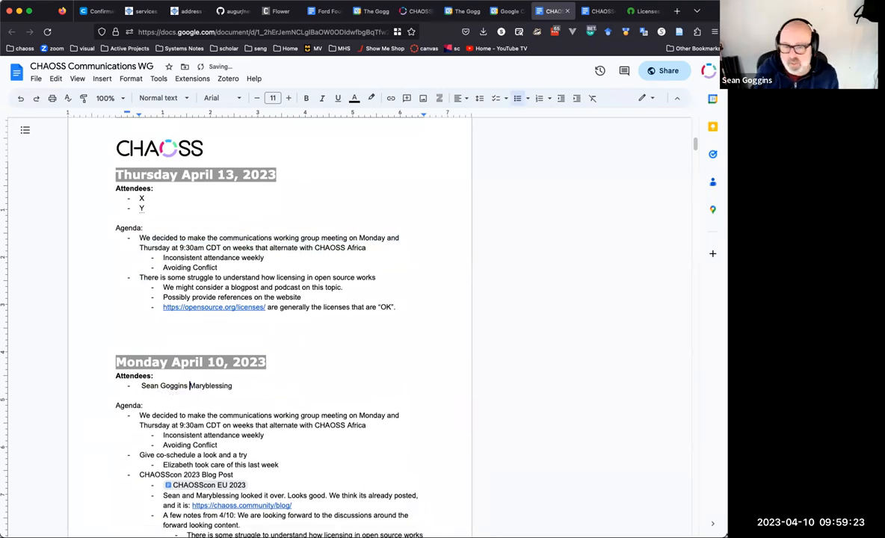
key(Return)
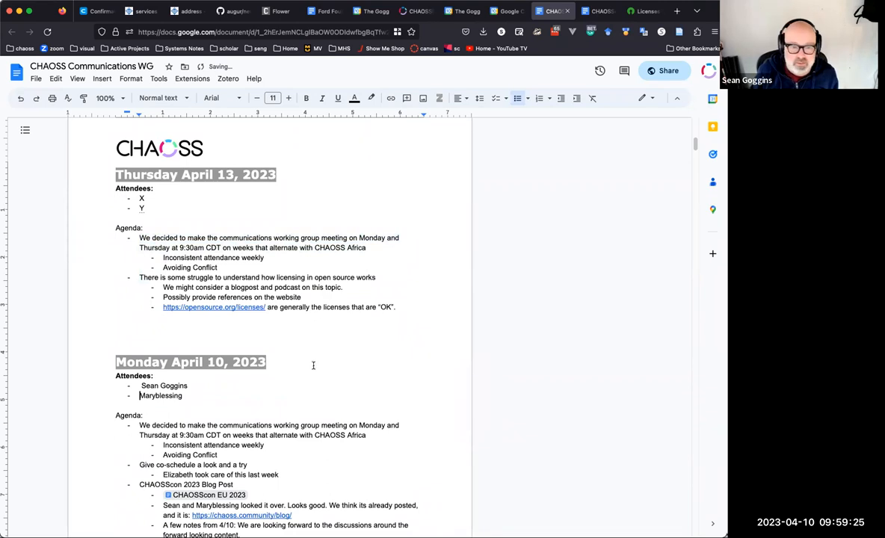